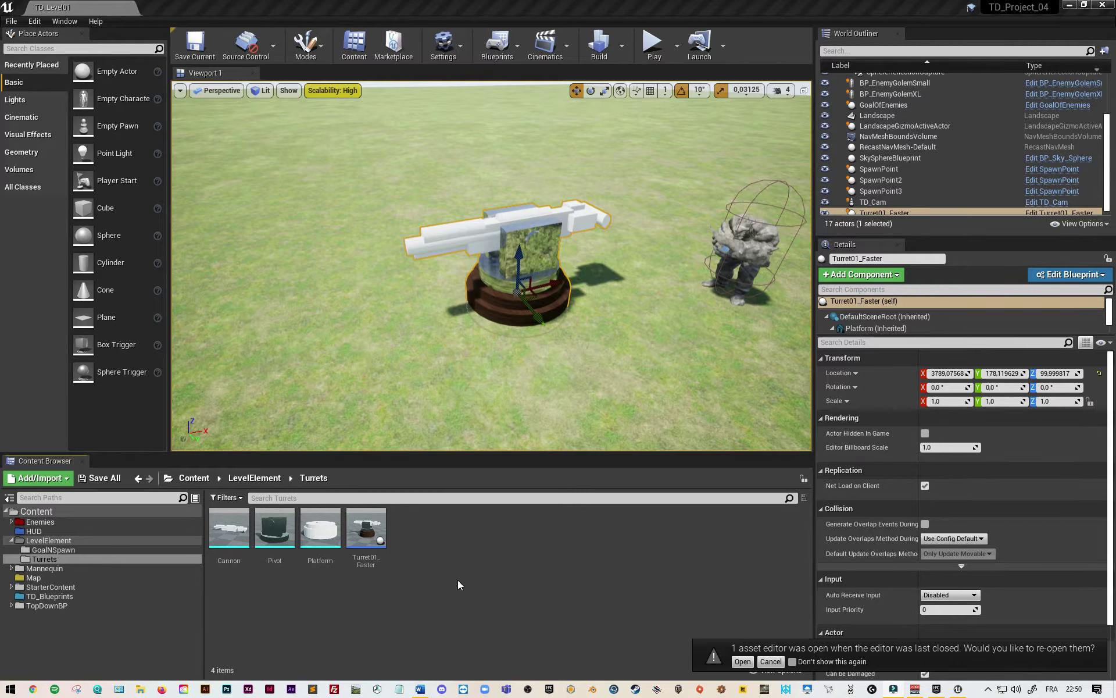
Step: Create an Actor-based Blueprint class in the Turrets folder and begin naming it BP_Slot
{"action": "right_click", "coordinate": [438, 553]}
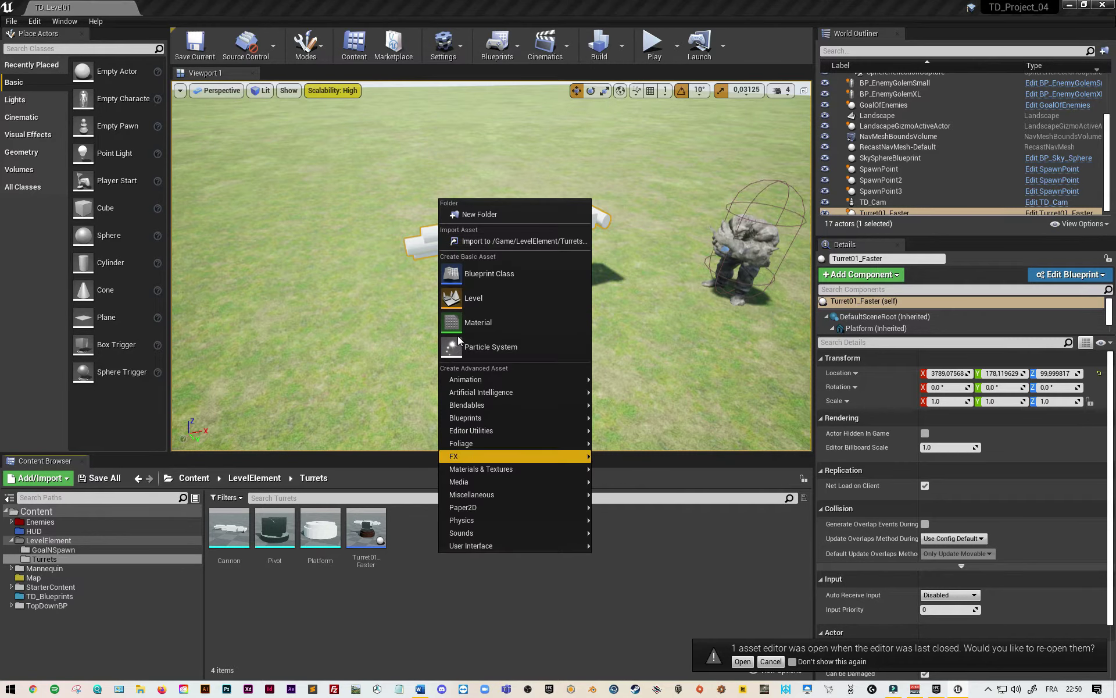
{"action": "left_click", "coordinate": [495, 276]}
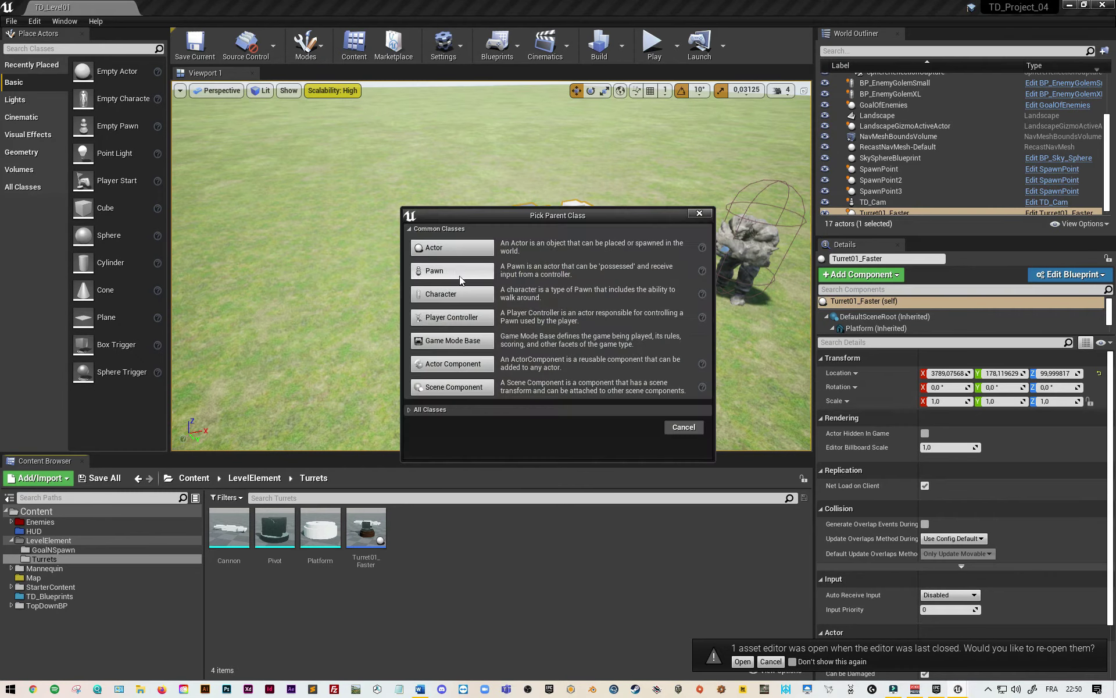
{"action": "left_click", "coordinate": [464, 252]}
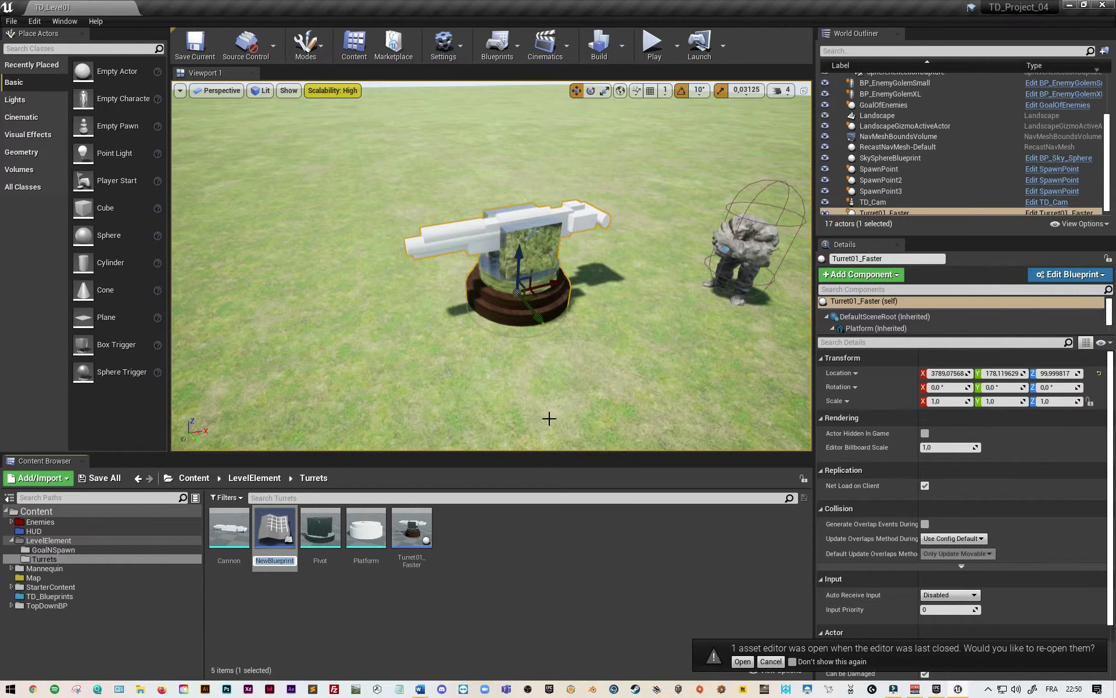
{"action": "type", "text": "BP_Slot"}
Step: Confirm the BP_Slot name and add a Static Mesh component using the Platform mesh
{"action": "key", "text": "Return"}
{"action": "left_click", "coordinate": [46, 50]}
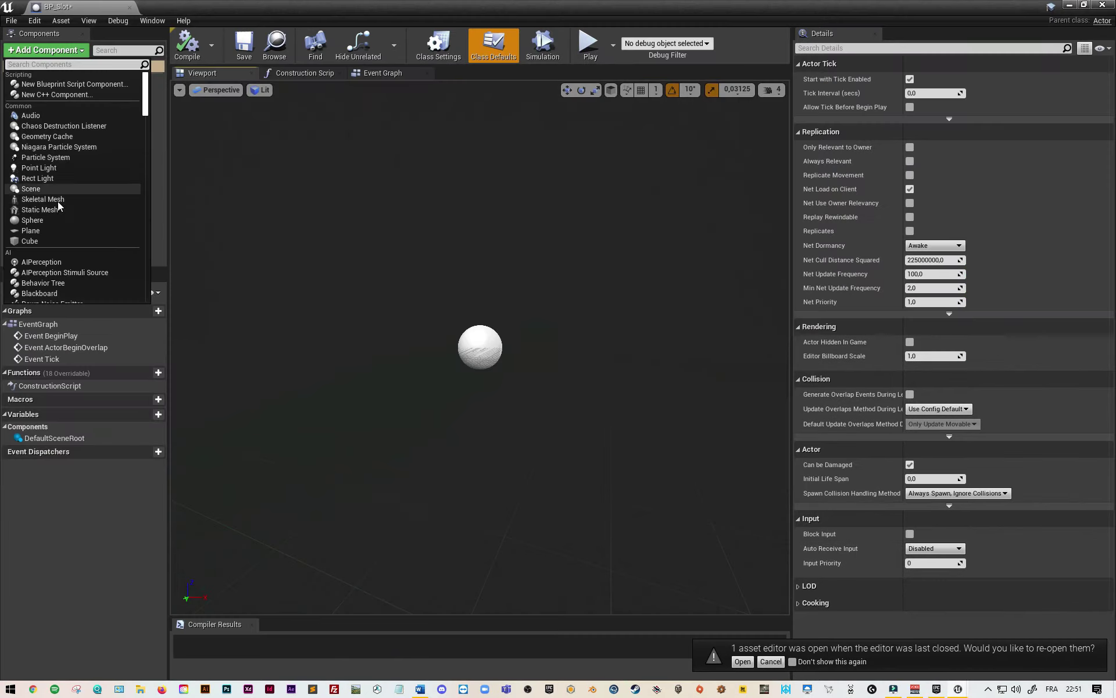
{"action": "left_click", "coordinate": [57, 209]}
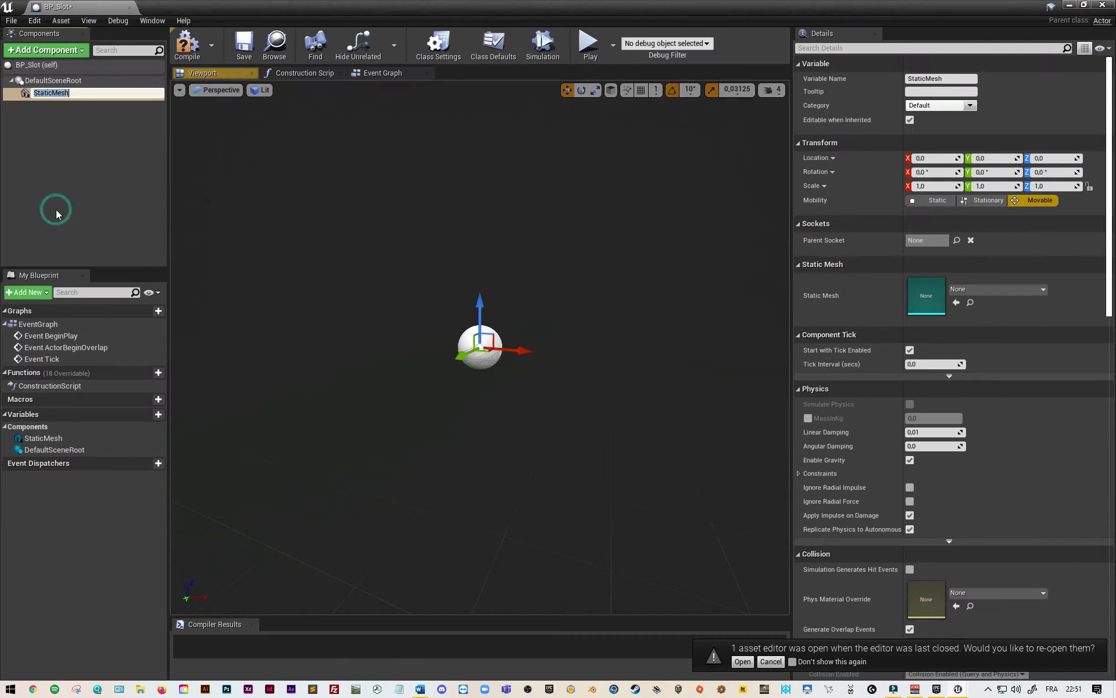
{"action": "left_click", "coordinate": [996, 289]}
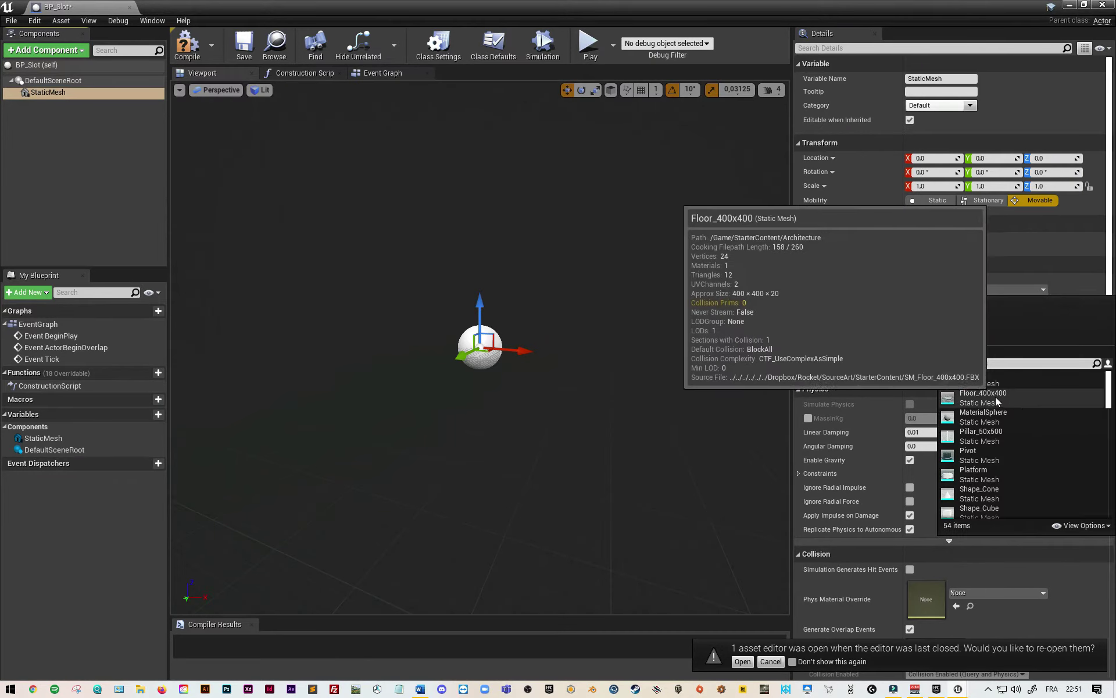
{"action": "type", "text": "plat"}
{"action": "left_click", "coordinate": [980, 378]}
Step: Add a Cube component to BP_Slot and delete the Platform static mesh component
{"action": "left_click", "coordinate": [47, 50]}
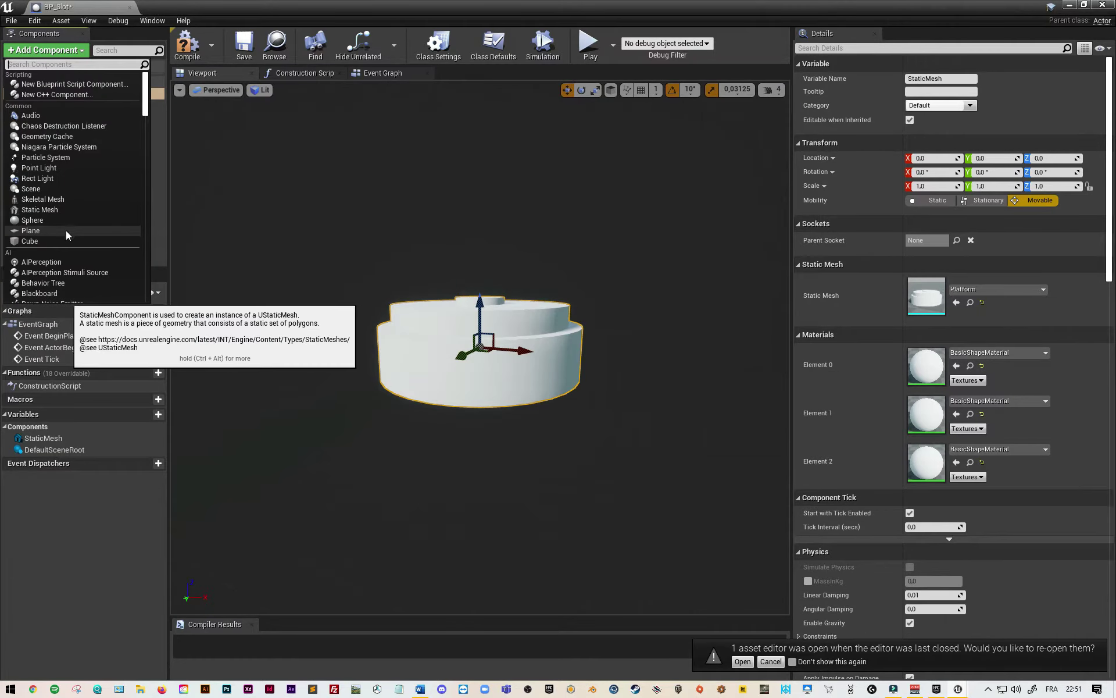
{"action": "left_click", "coordinate": [64, 240]}
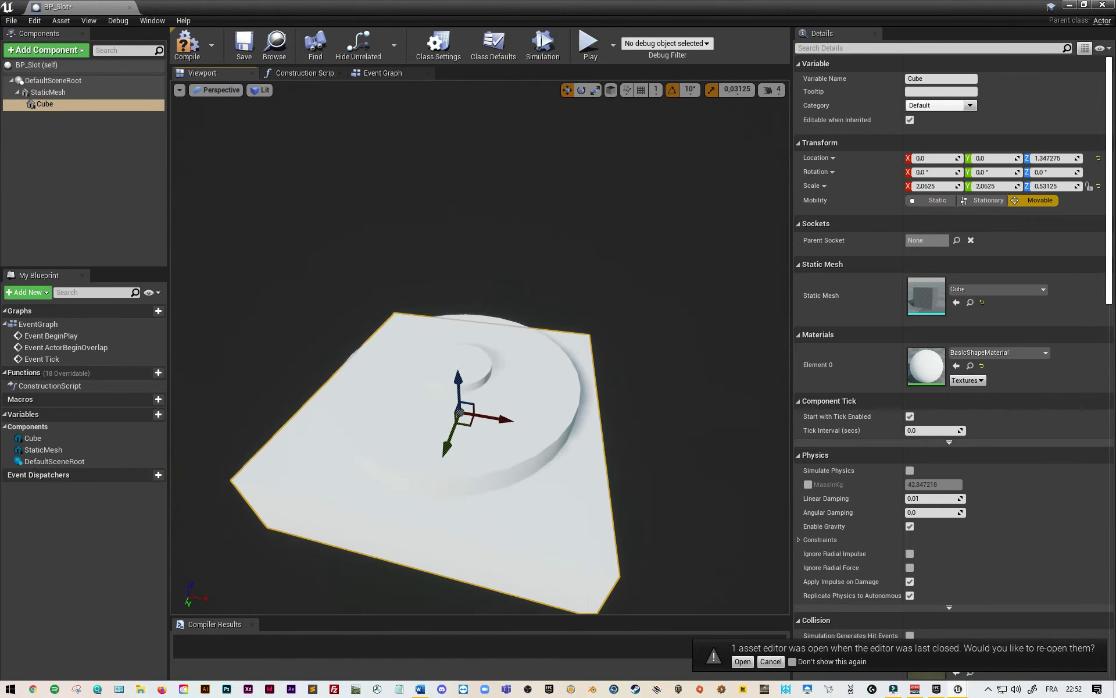
{"action": "left_click", "coordinate": [54, 94]}
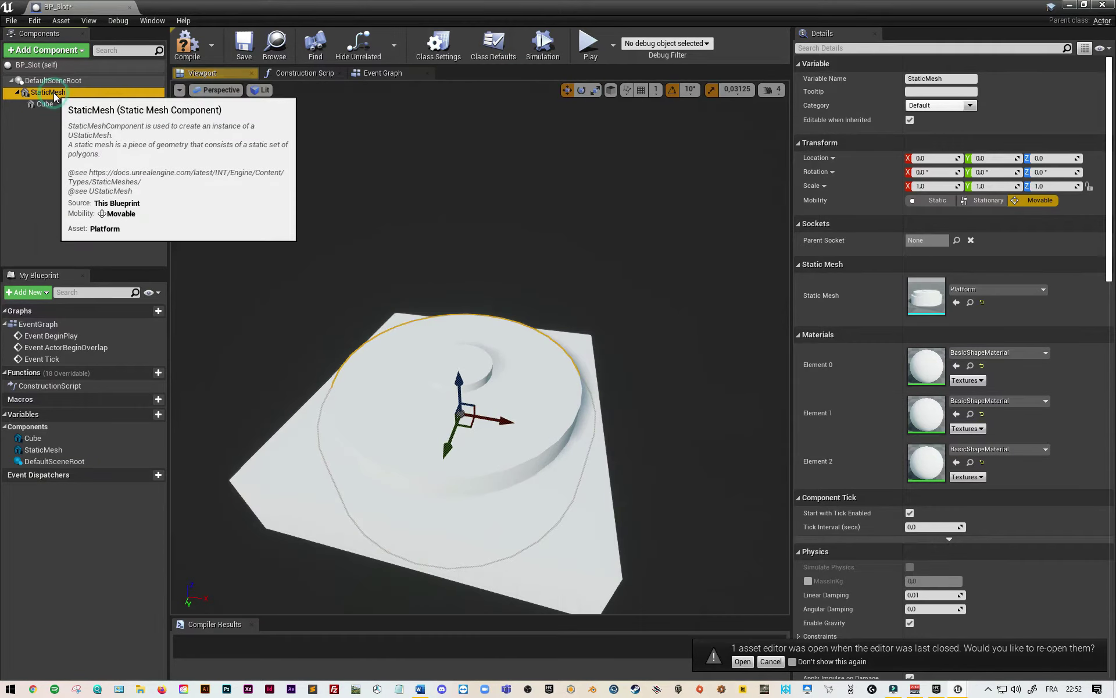
{"action": "key", "text": "Delete"}
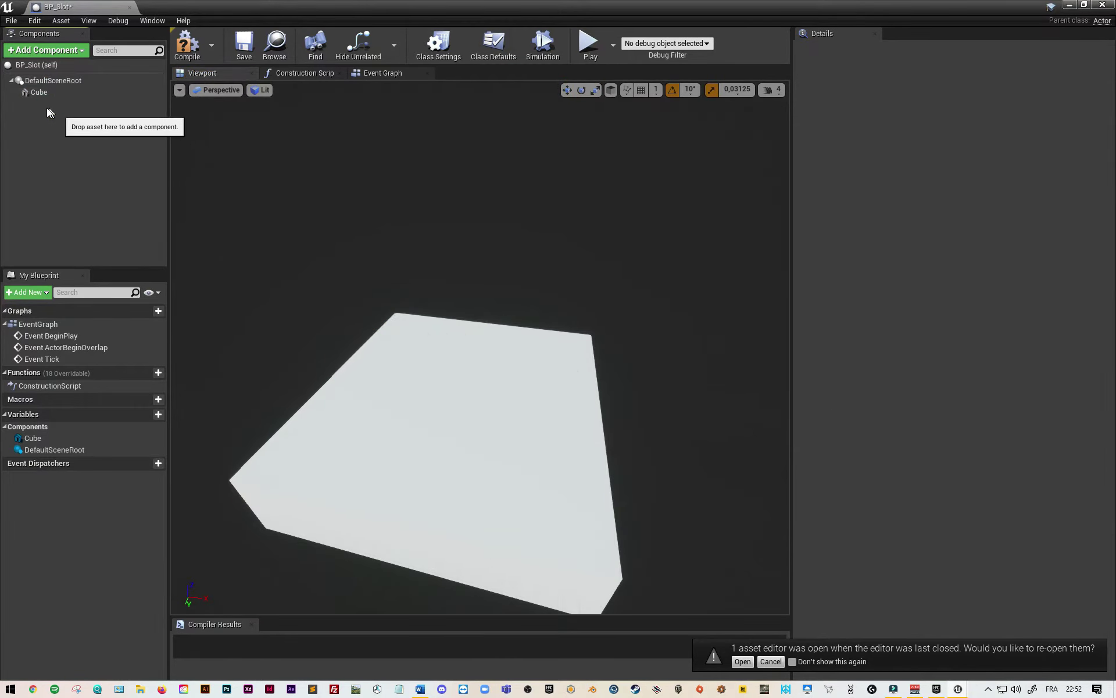
{"action": "left_click", "coordinate": [46, 92]}
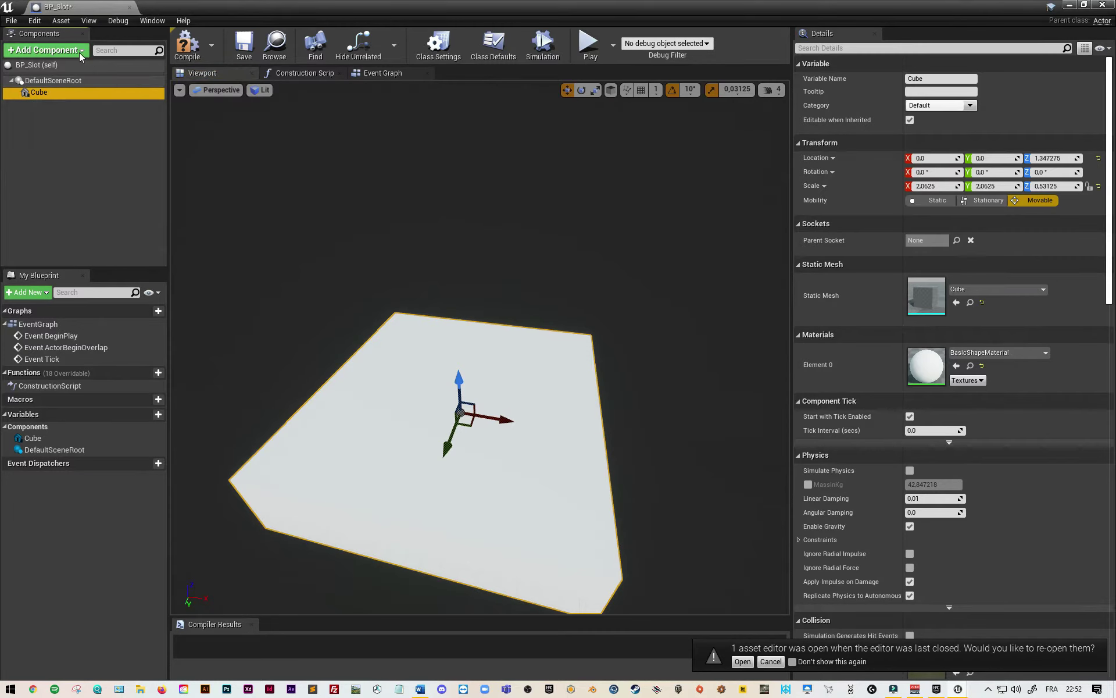
{"action": "left_click", "coordinate": [79, 51]}
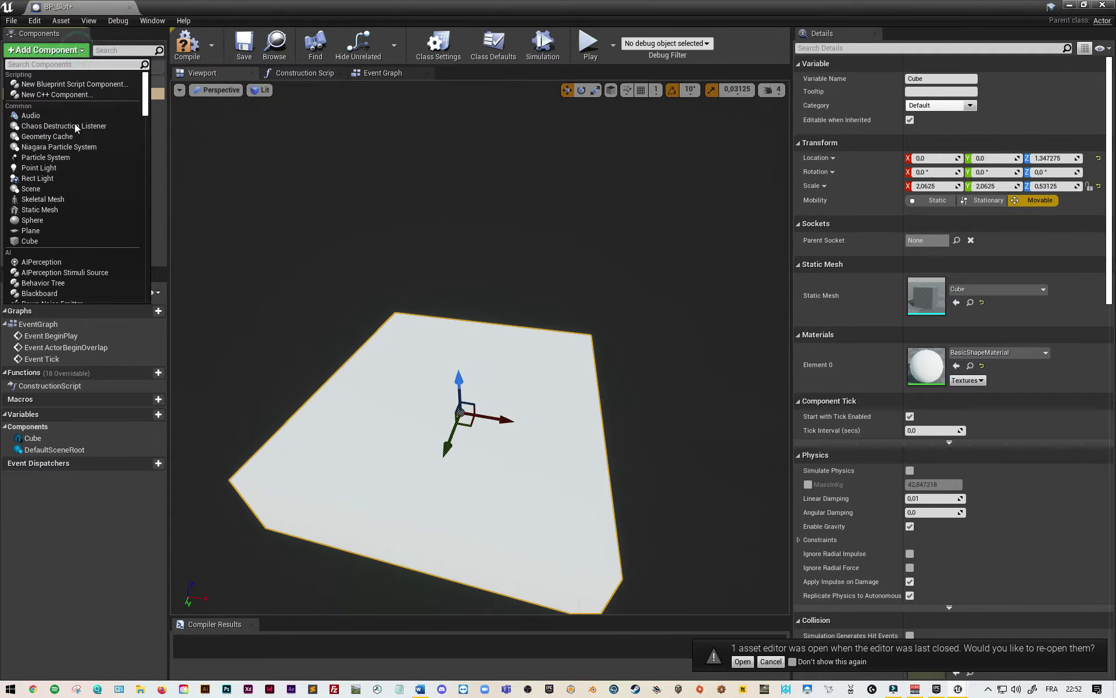
Step: Add an Axe cylinder with M_Frame on the M_Basic_Floor Slot cube, then compile BP_Slot
{"action": "left_click", "coordinate": [64, 187]}
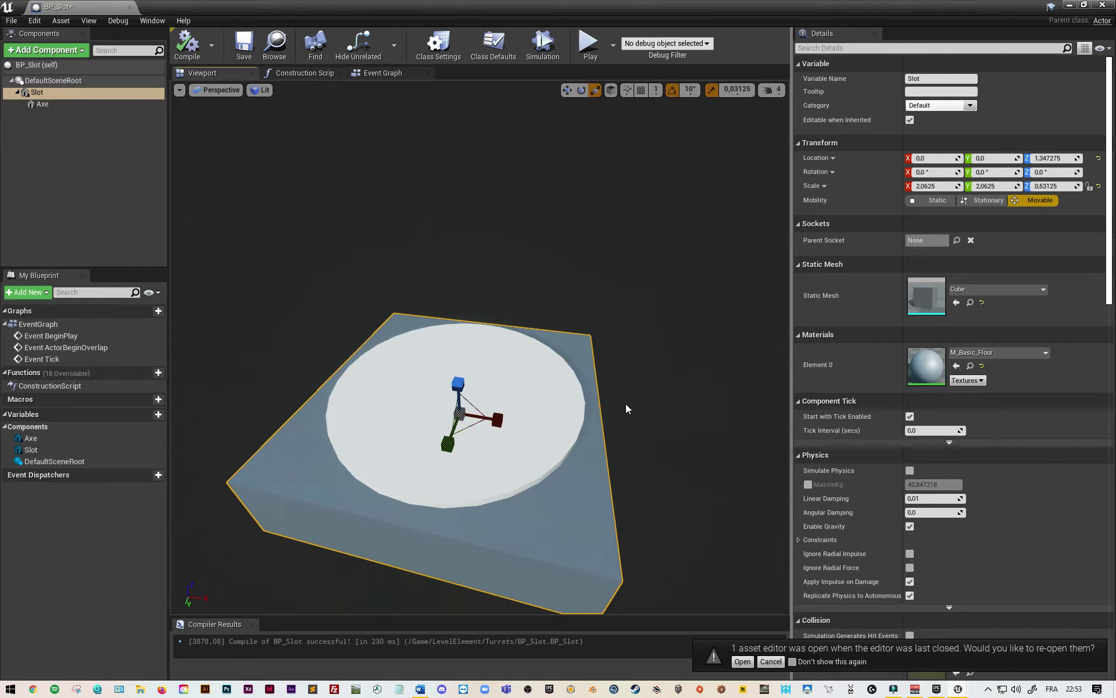
{"action": "left_click", "coordinate": [42, 104]}
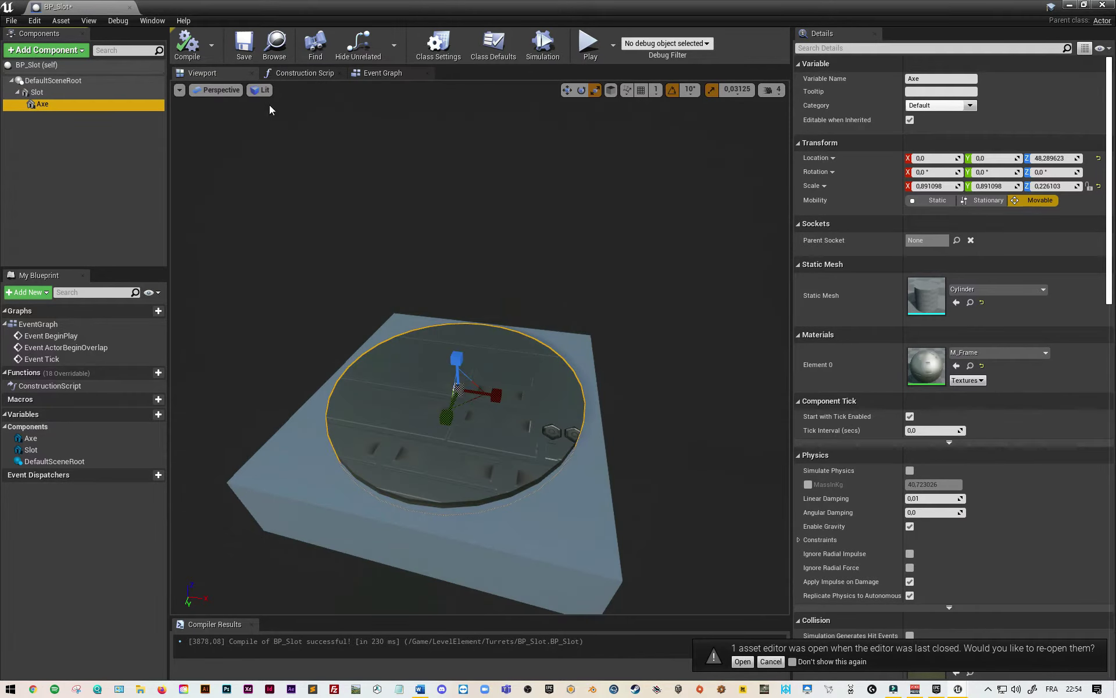
{"action": "left_click", "coordinate": [179, 48]}
Step: Save BP_Slot and place an instance on the grass in TD_Level01 beside the turret
{"action": "key", "text": "alt+Tab"}
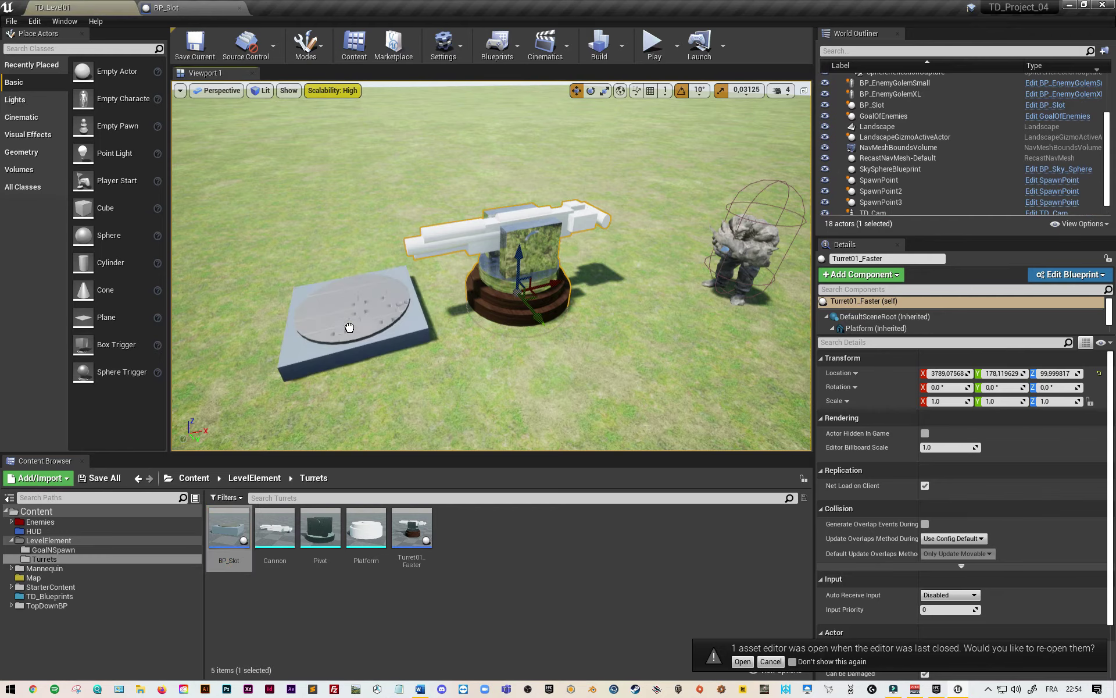
{"action": "left_click", "coordinate": [423, 301]}
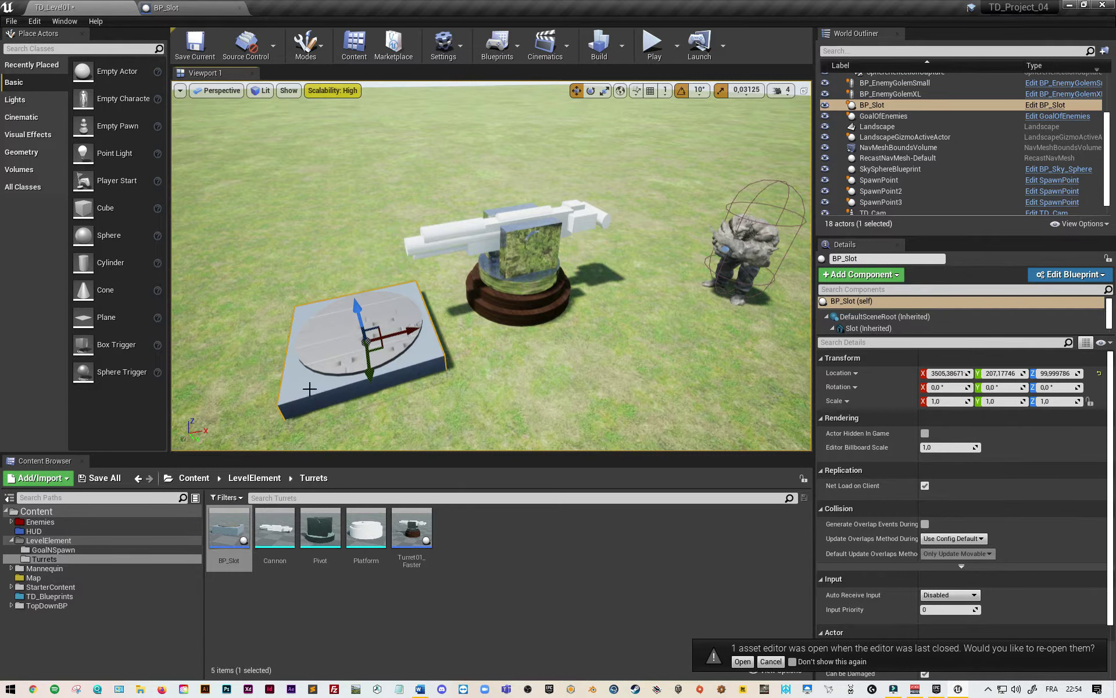
Step: Create a MaterialTurret folder inside Turrets and open it
{"action": "right_click", "coordinate": [521, 561]}
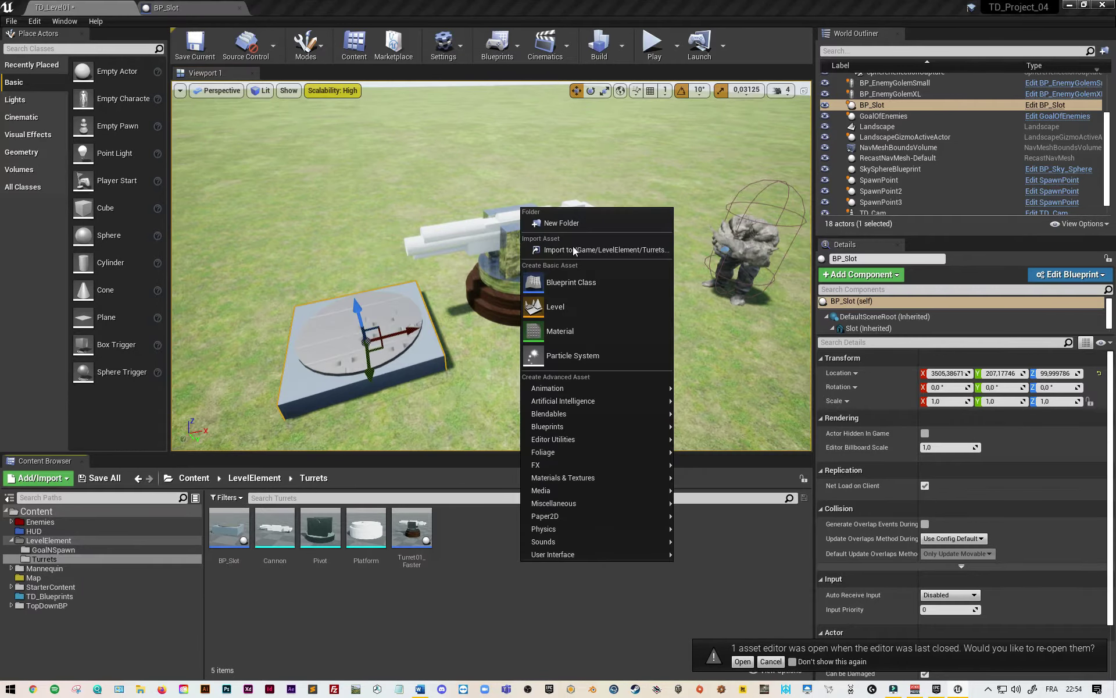
{"action": "left_click", "coordinate": [569, 228]}
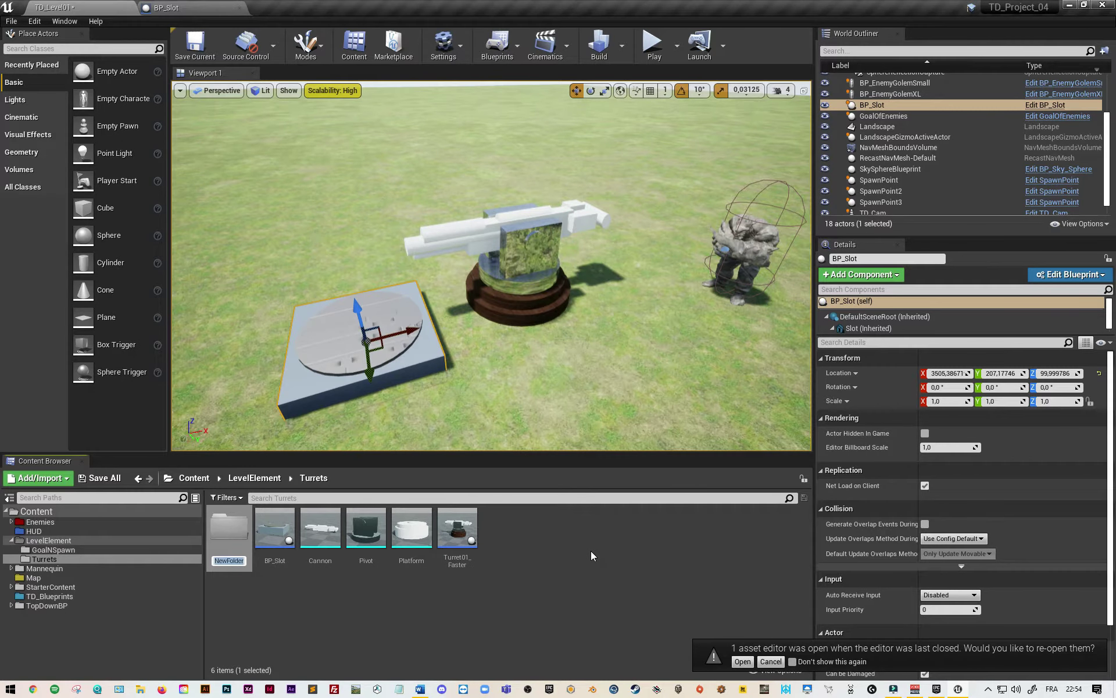
{"action": "type", "text": "Ma"}
{"action": "type", "text": "Turret"}
{"action": "key", "text": "Return"}
{"action": "double_click", "coordinate": [232, 543]}
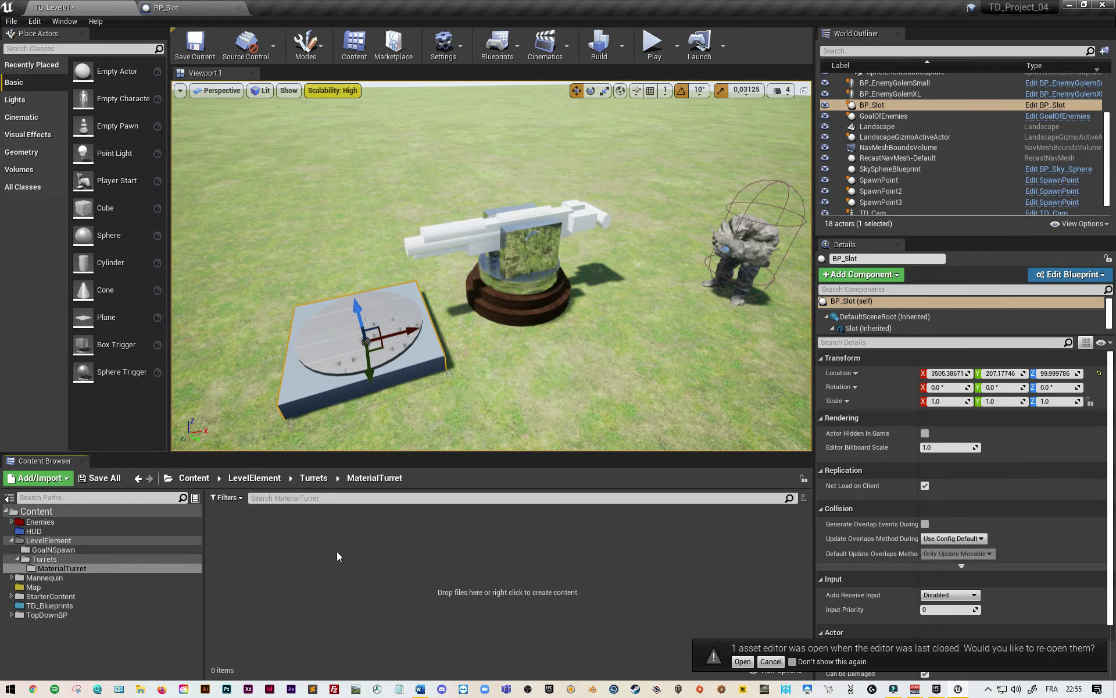
Step: Create a new material named M_TurretMouseOut in MaterialTurret
{"action": "right_click", "coordinate": [337, 551]}
{"action": "left_click", "coordinate": [389, 322]}
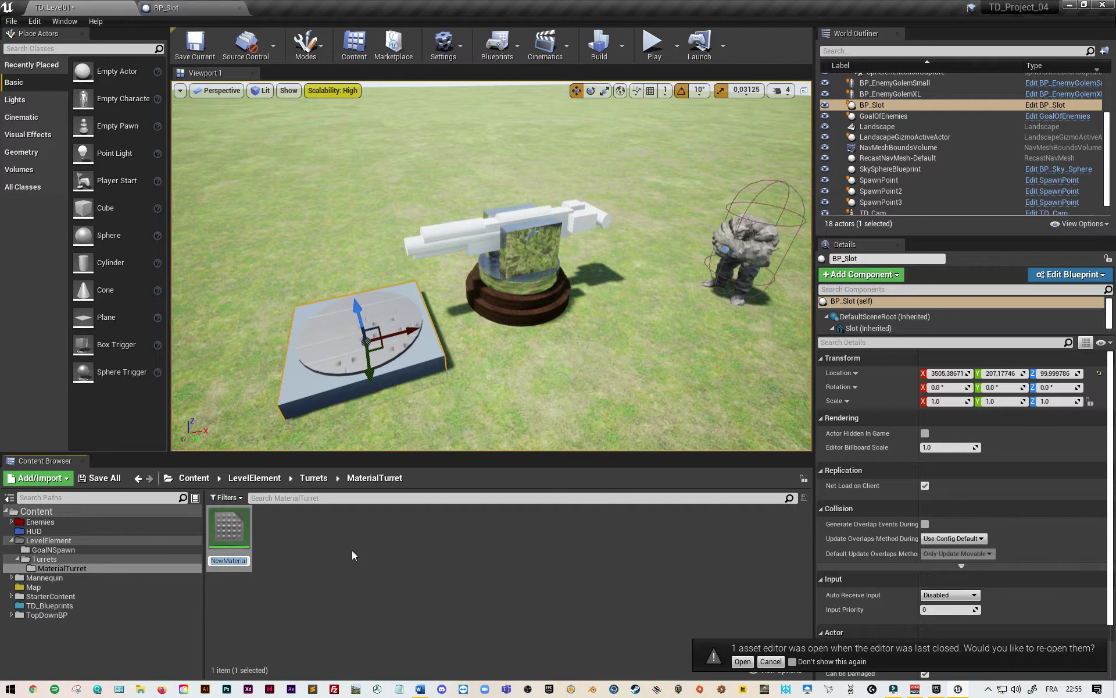
{"action": "type", "text": "M_Turret"}
{"action": "type", "text": "Mouse"}
{"action": "type", "text": "Out"}
{"action": "key", "text": "Return"}
Step: In M_TurretMouseOut, convert the Base Color input into a parameter node
{"action": "double_click", "coordinate": [230, 535]}
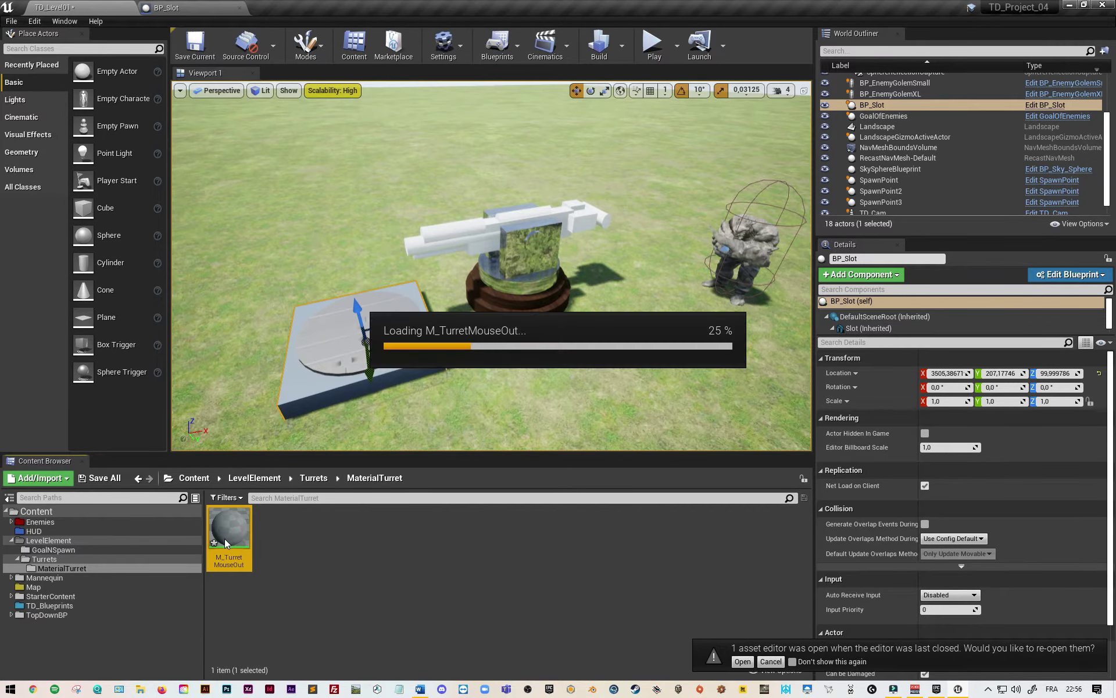
{"action": "right_click", "coordinate": [521, 238]}
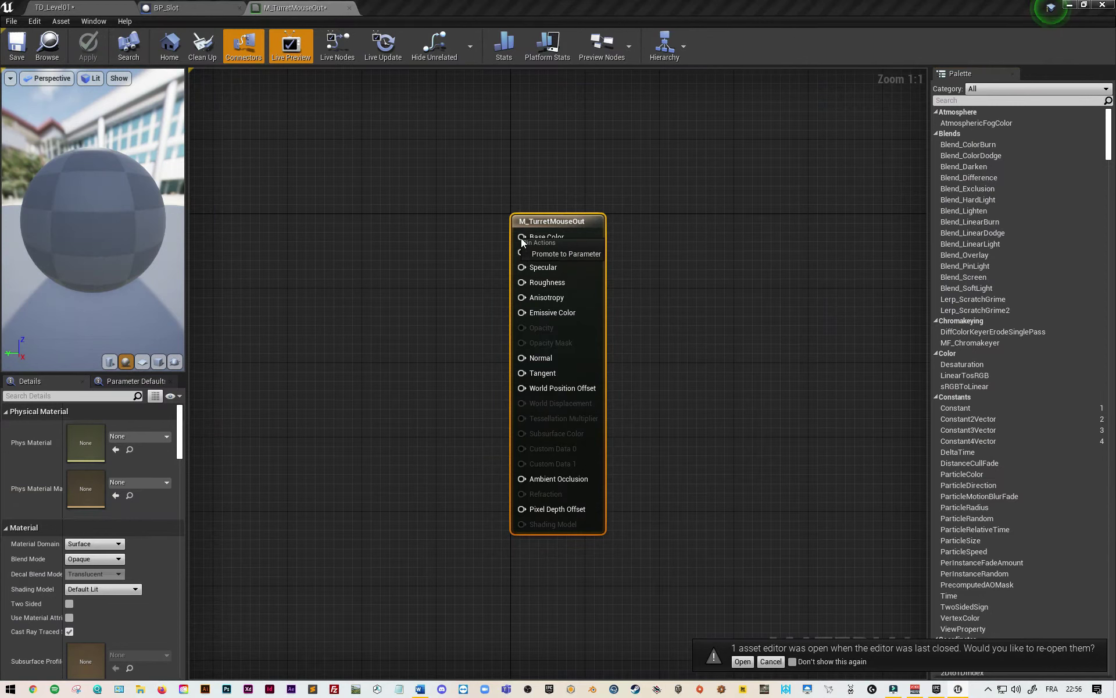
{"action": "left_click", "coordinate": [549, 256]}
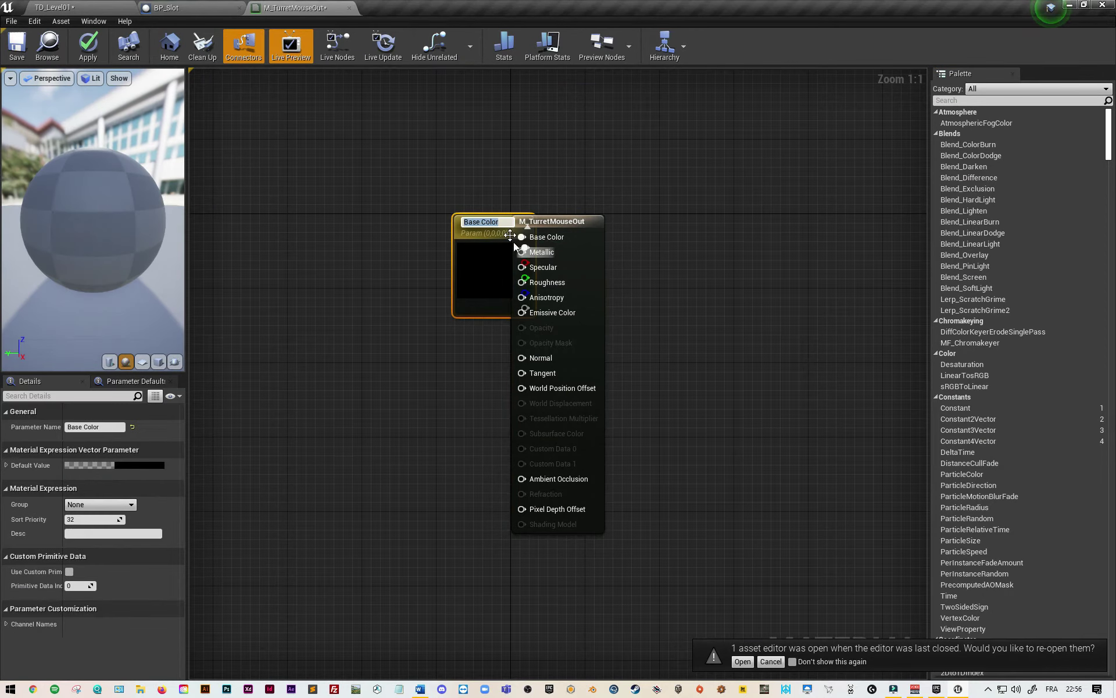
{"action": "left_click_drag", "start_coordinate": [511, 235], "coordinate": [446, 235]}
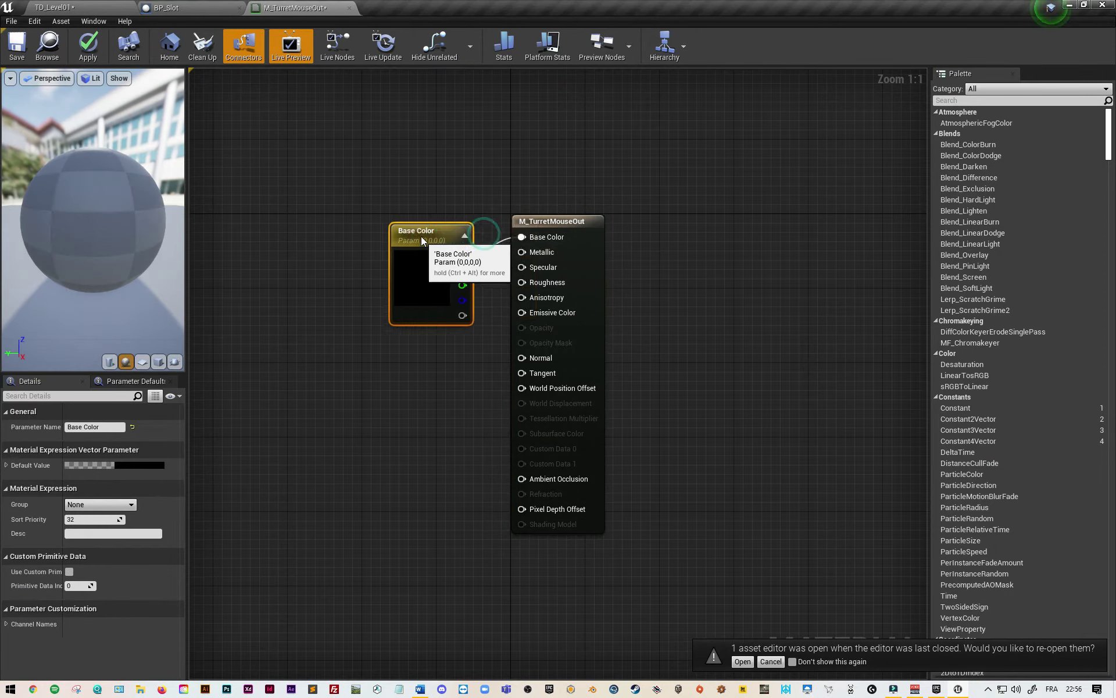
Step: Set the Base Color parameter to teal (0.109, 0.38, 0.354) and save the material
{"action": "double_click", "coordinate": [427, 272]}
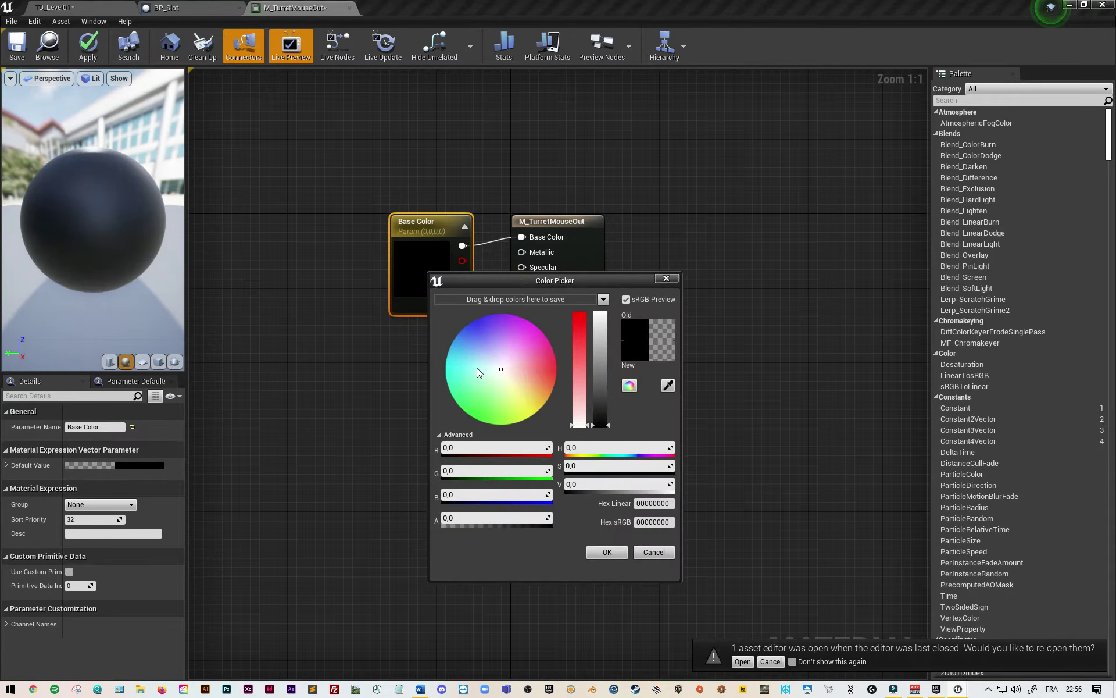
{"action": "left_click_drag", "start_coordinate": [477, 368], "coordinate": [455, 374]}
{"action": "mouse_move", "coordinate": [601, 421]}
{"action": "left_mouse_down"}
{"action": "mouse_move", "coordinate": [601, 321]}
{"action": "mouse_move", "coordinate": [580, 345]}
{"action": "mouse_move", "coordinate": [607, 319]}
{"action": "mouse_move", "coordinate": [604, 383]}
{"action": "left_mouse_up"}
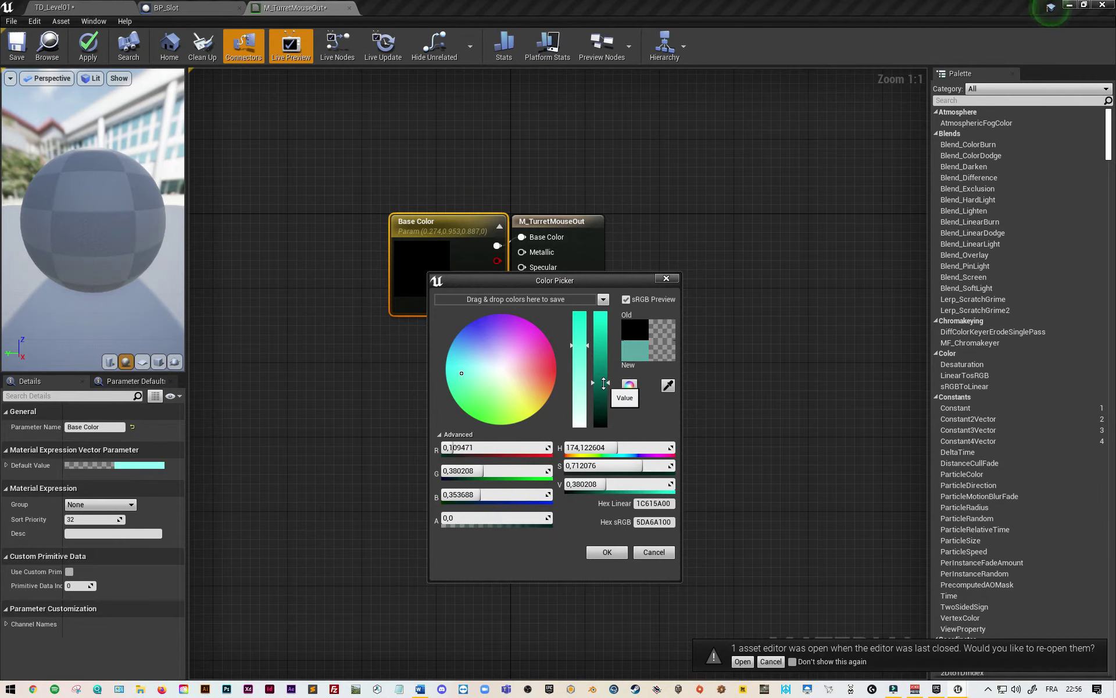
{"action": "left_click", "coordinate": [606, 553]}
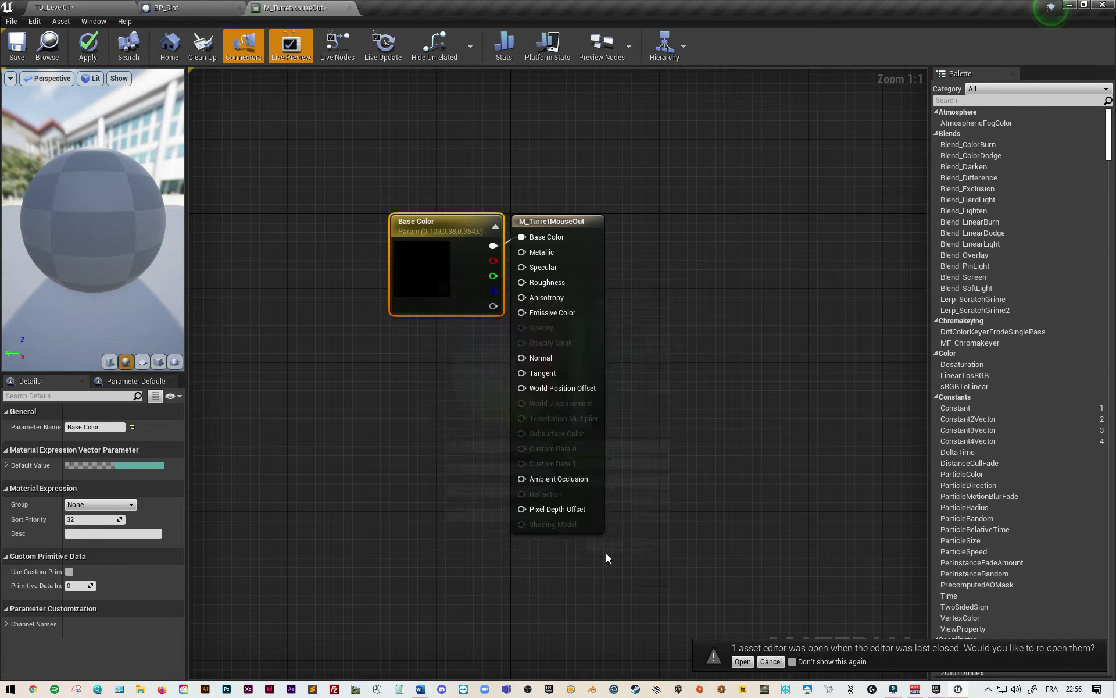
{"action": "key", "text": "ctrl+s"}
Step: Assign M_TurretMouseOut to Element 0 of BP_Slot's Slot mesh, then return to TD_Level01
{"action": "left_click", "coordinate": [218, 9]}
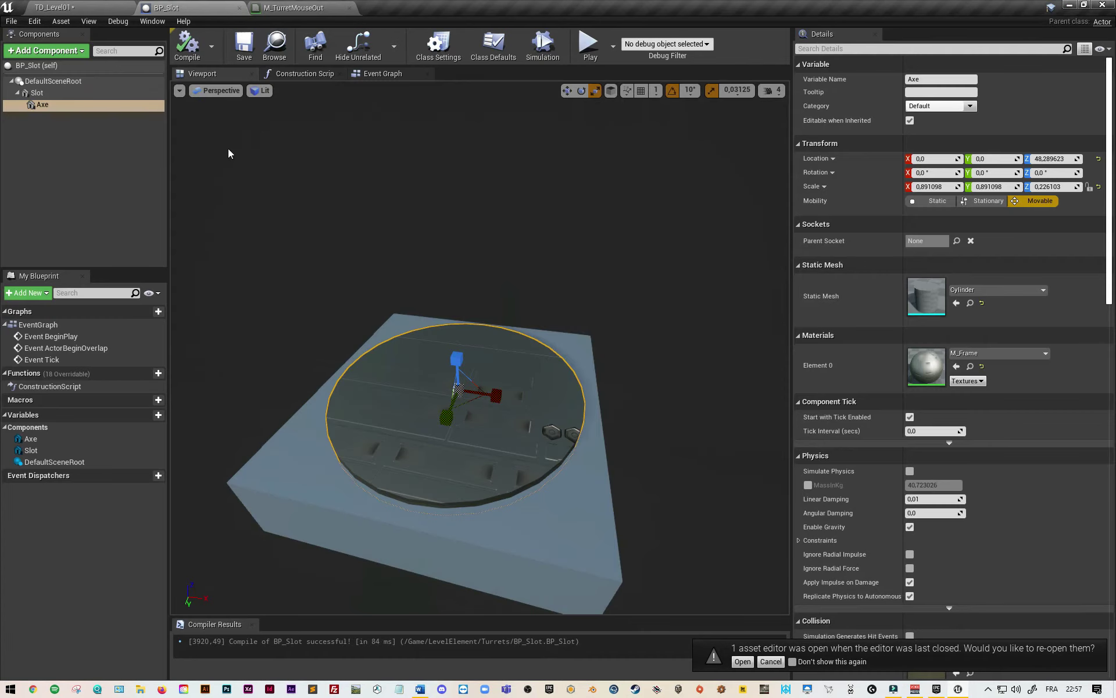
{"action": "left_click", "coordinate": [602, 539]}
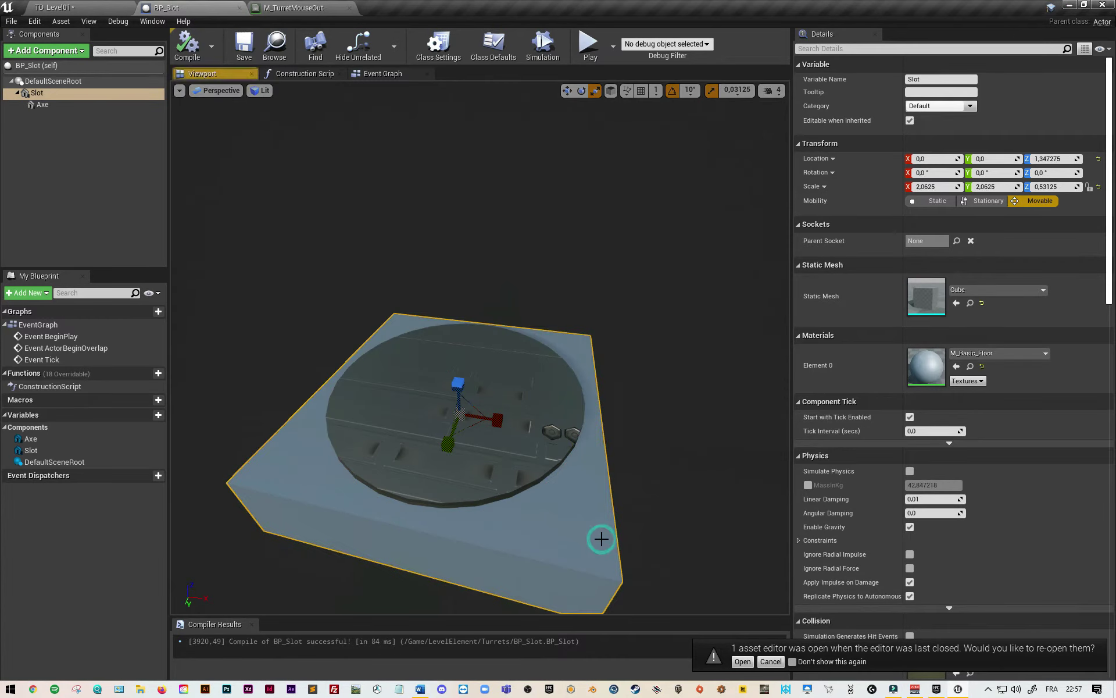
{"action": "left_click", "coordinate": [1040, 354]}
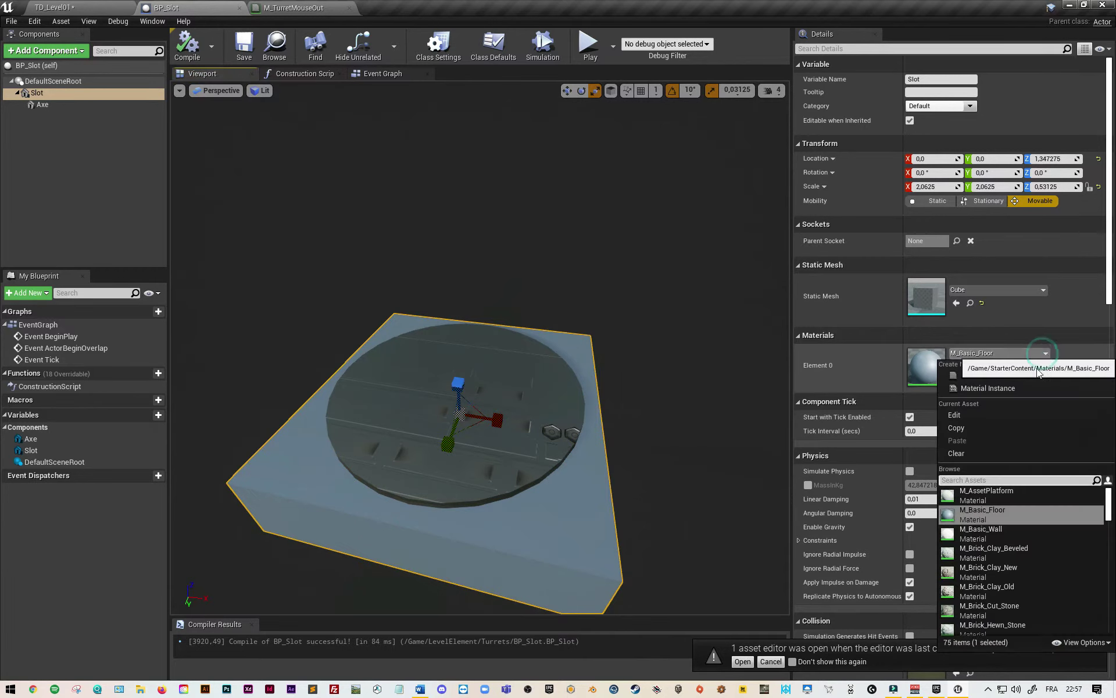
{"action": "type", "text": "M_turret"}
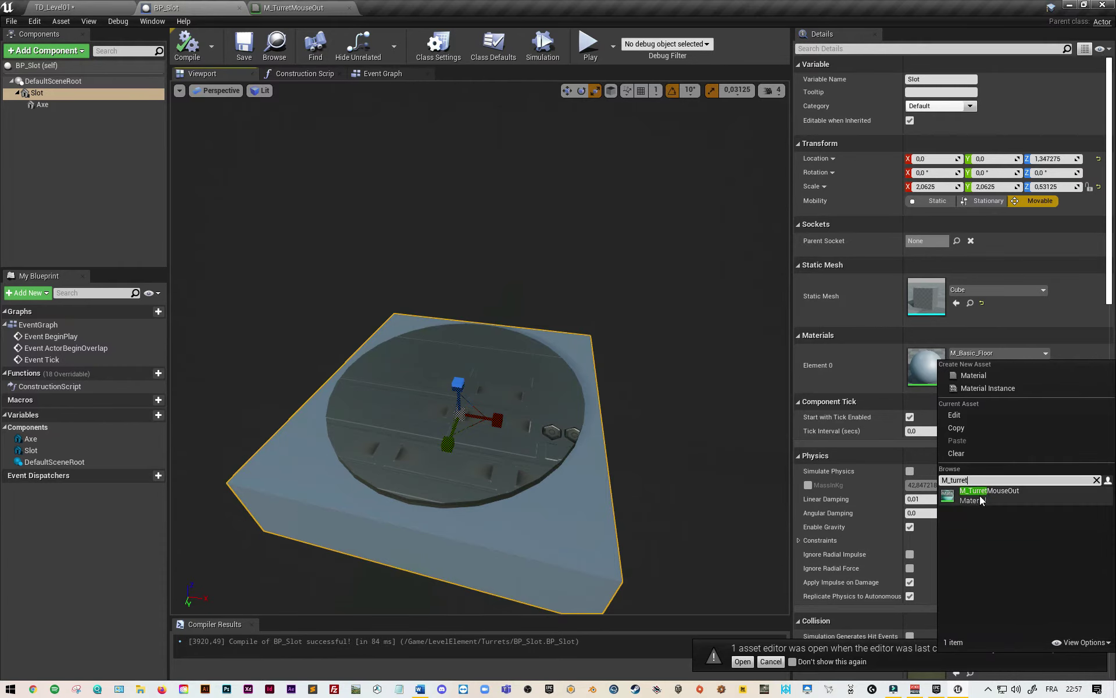
{"action": "left_click", "coordinate": [983, 500]}
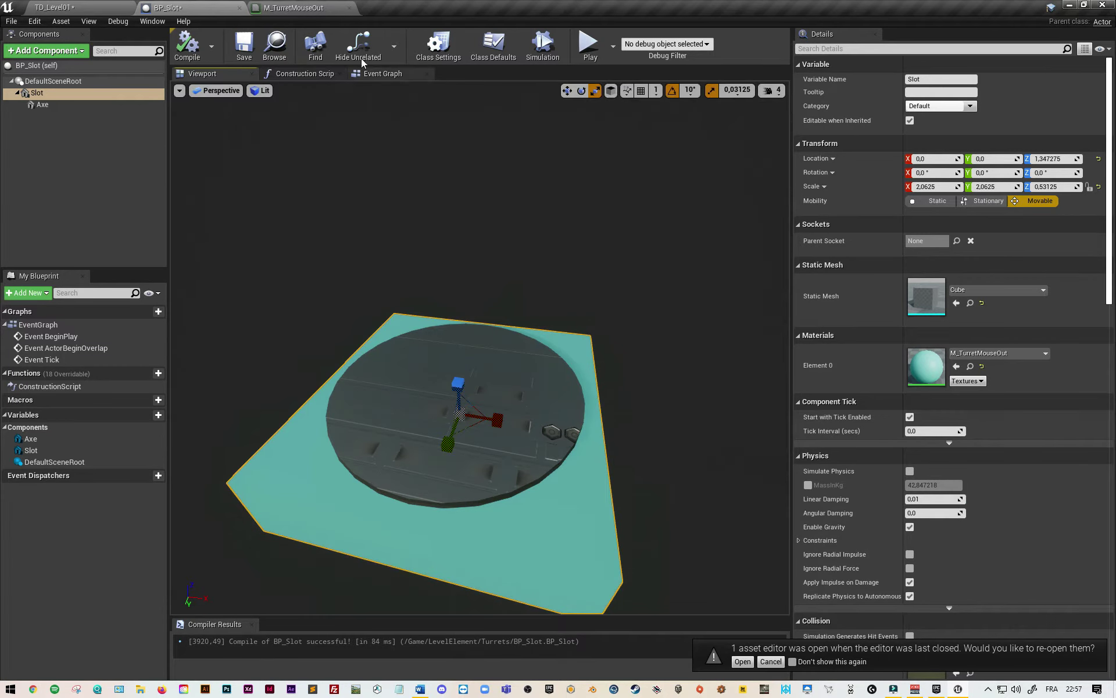
{"action": "left_click", "coordinate": [292, 8]}
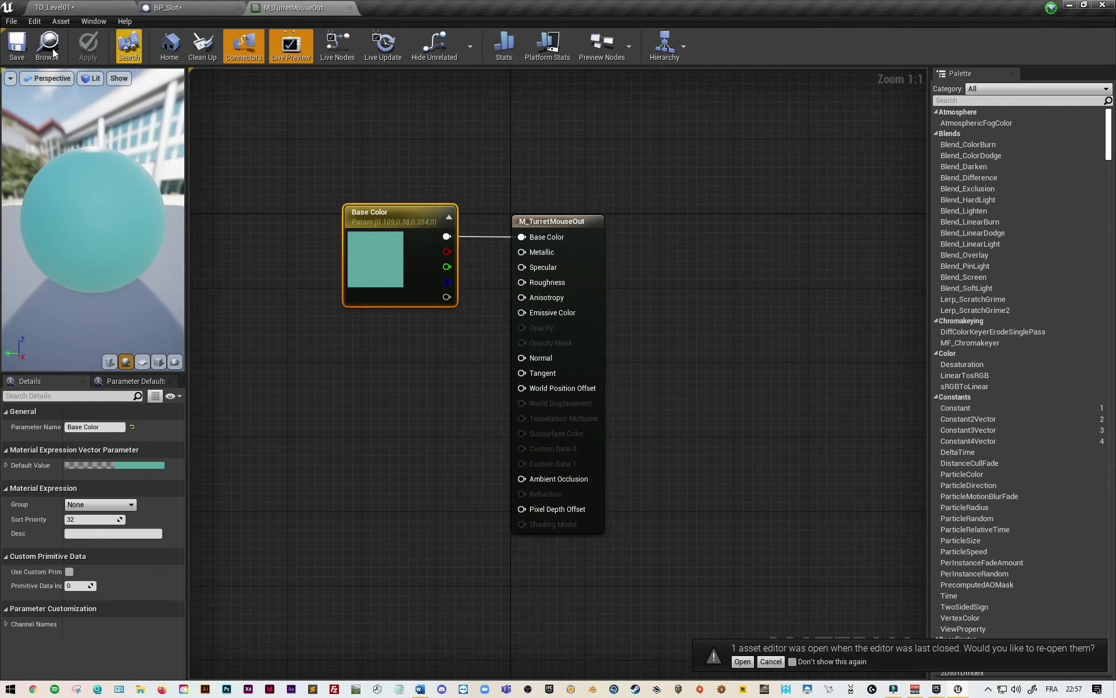
{"action": "left_click", "coordinate": [52, 10]}
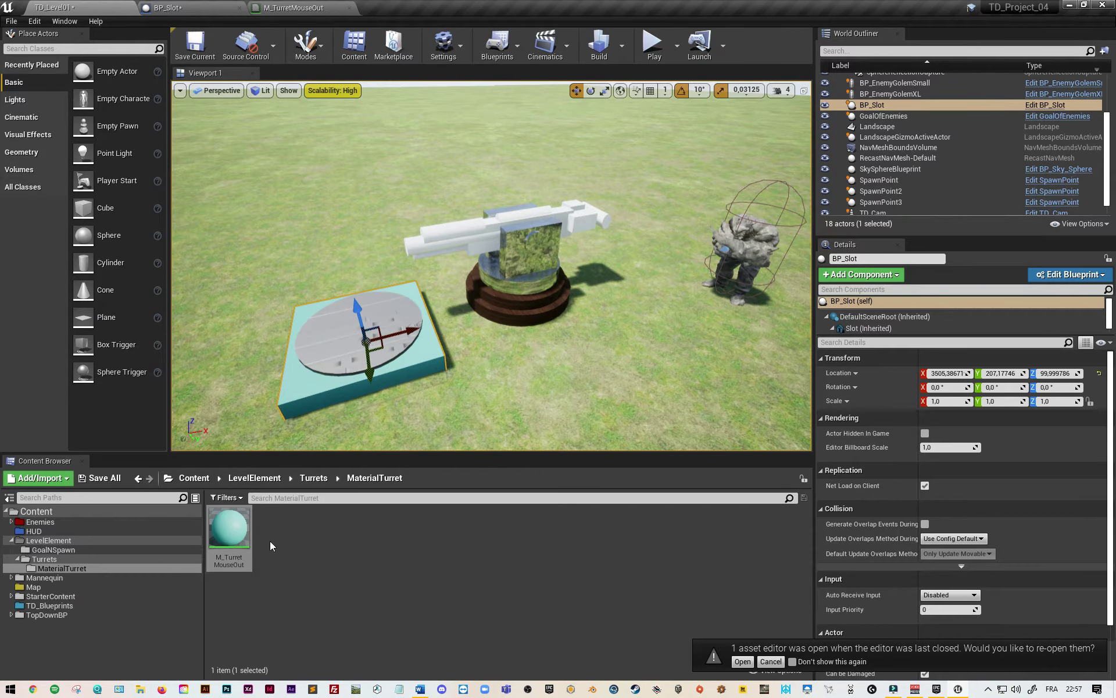
Step: Duplicate M_TurretMouseOut as M_TurretMouseOver and open the copy for editing
{"action": "right_click", "coordinate": [234, 532]}
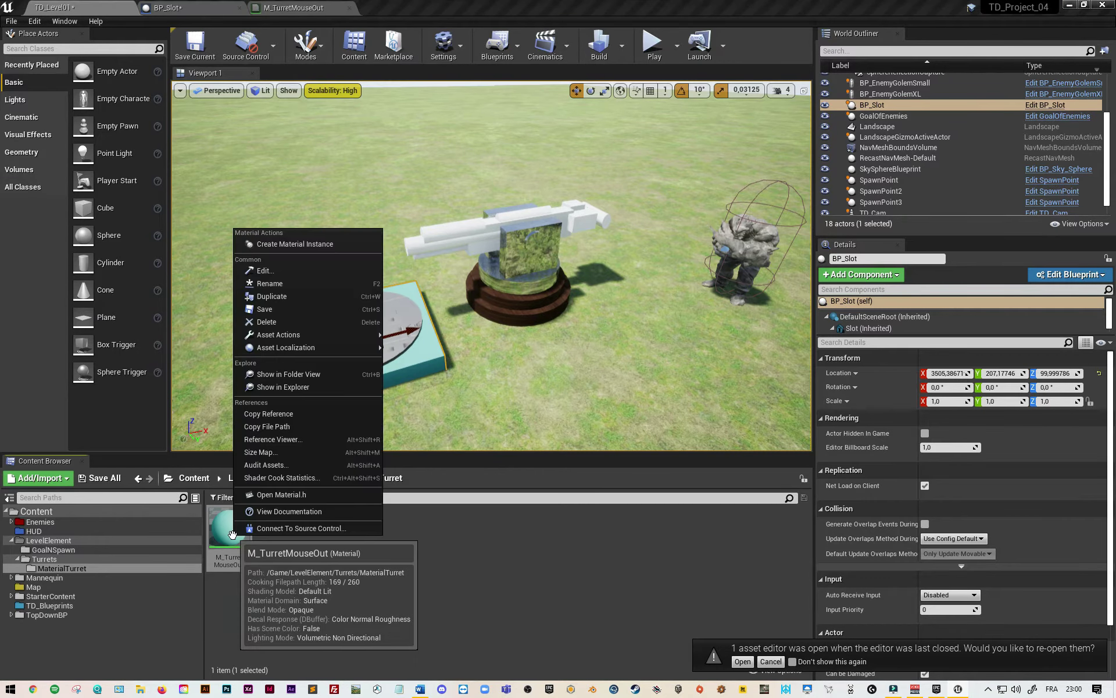
{"action": "left_click", "coordinate": [292, 296]}
{"action": "left_click", "coordinate": [282, 562]}
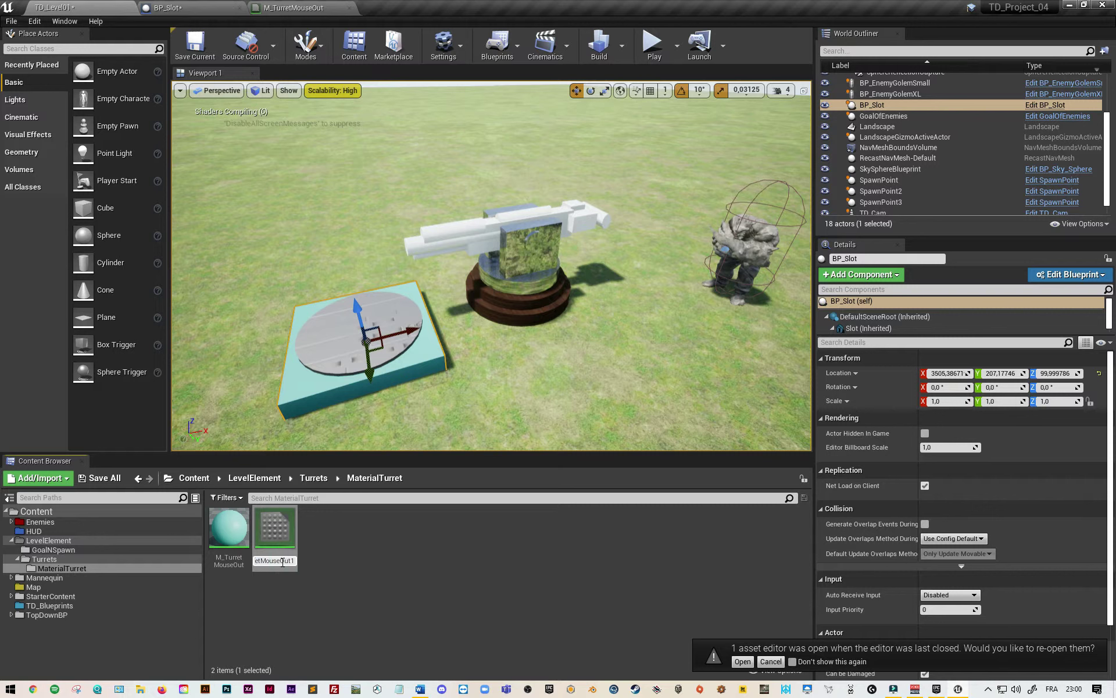
{"action": "key", "text": "BackSpace"}
{"action": "key", "text": "BackSpace"}
{"action": "key", "text": "BackSpace"}
{"action": "type", "text": "Over"}
{"action": "key", "text": "Return"}
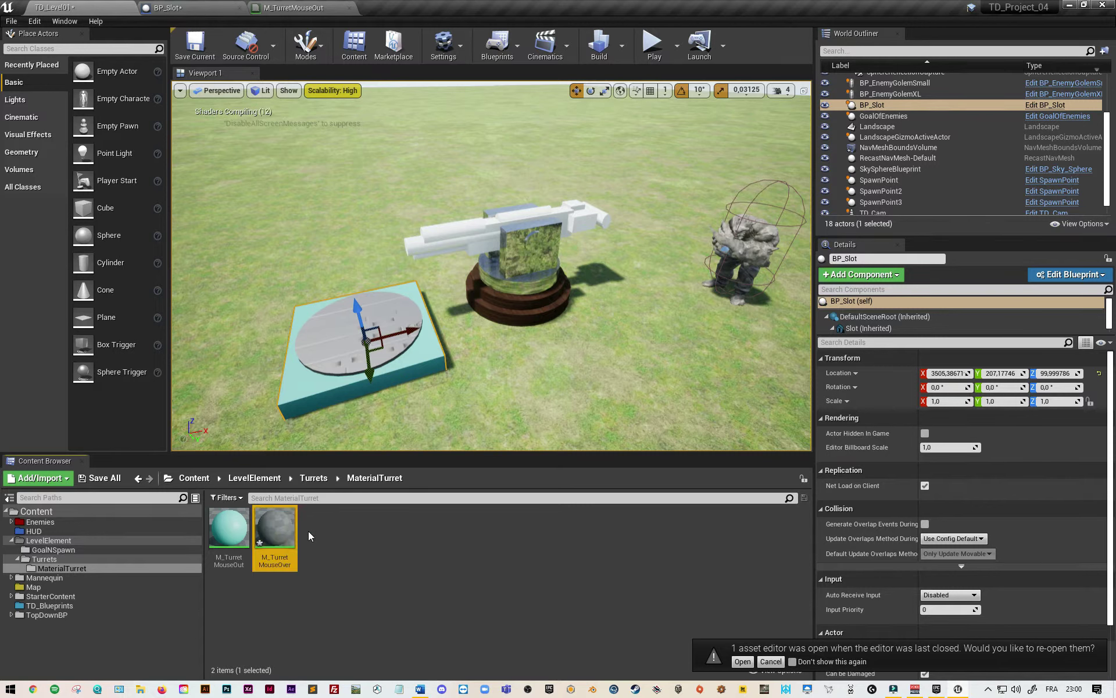
{"action": "double_click", "coordinate": [280, 530]}
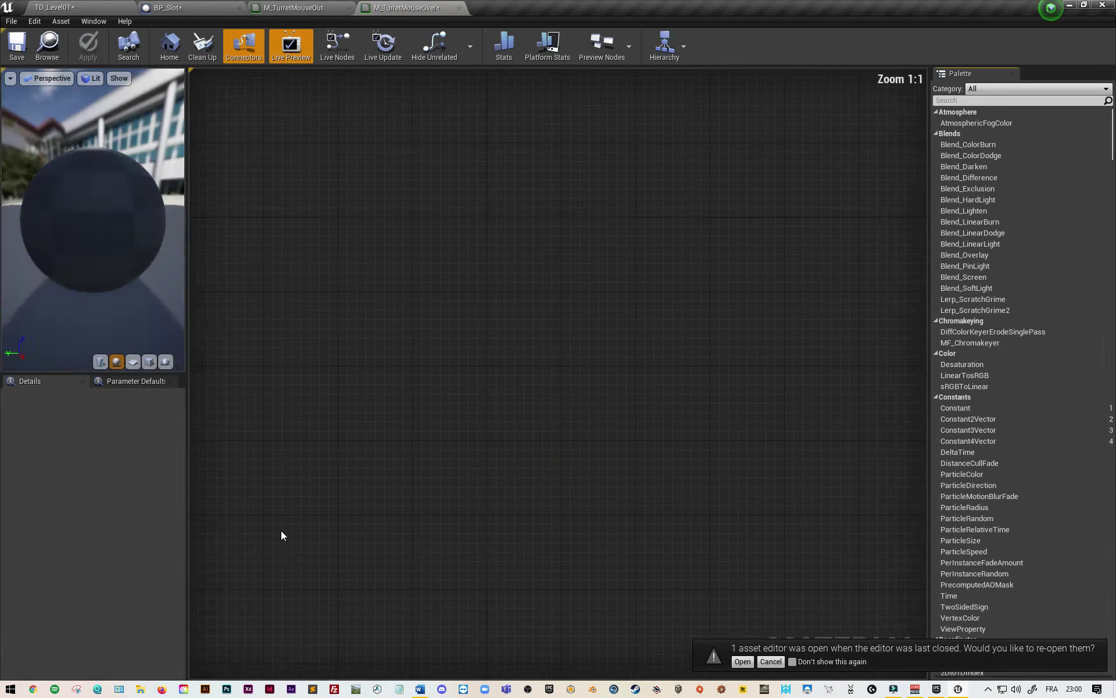
Step: Change M_TurretMouseOver's Base Color to green (0.169, 0.781, 0.377) and shift the node left
{"action": "left_click", "coordinate": [370, 266]}
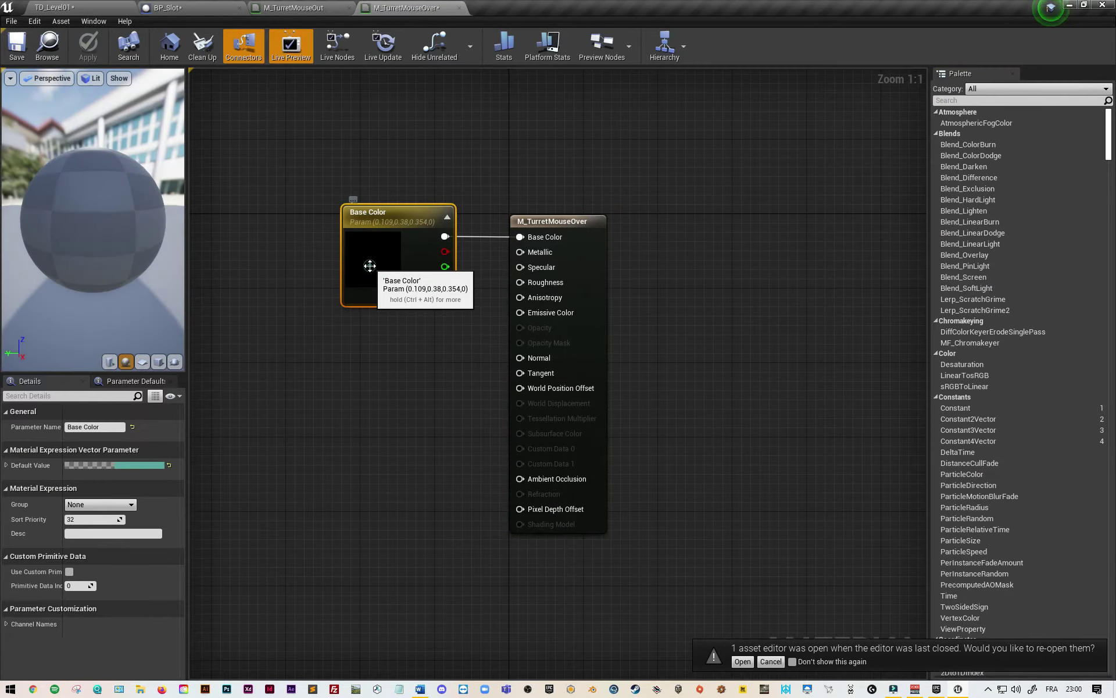
{"action": "double_click", "coordinate": [370, 265]}
{"action": "left_click_drag", "start_coordinate": [530, 342], "coordinate": [522, 320]}
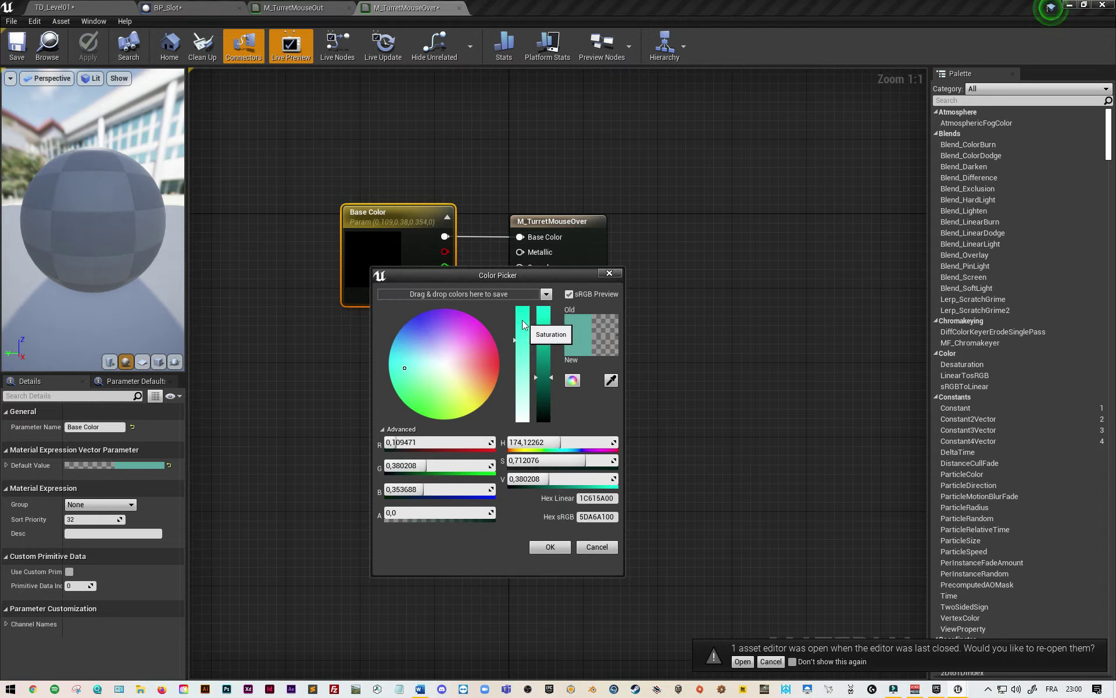
{"action": "left_click_drag", "start_coordinate": [546, 375], "coordinate": [543, 332]}
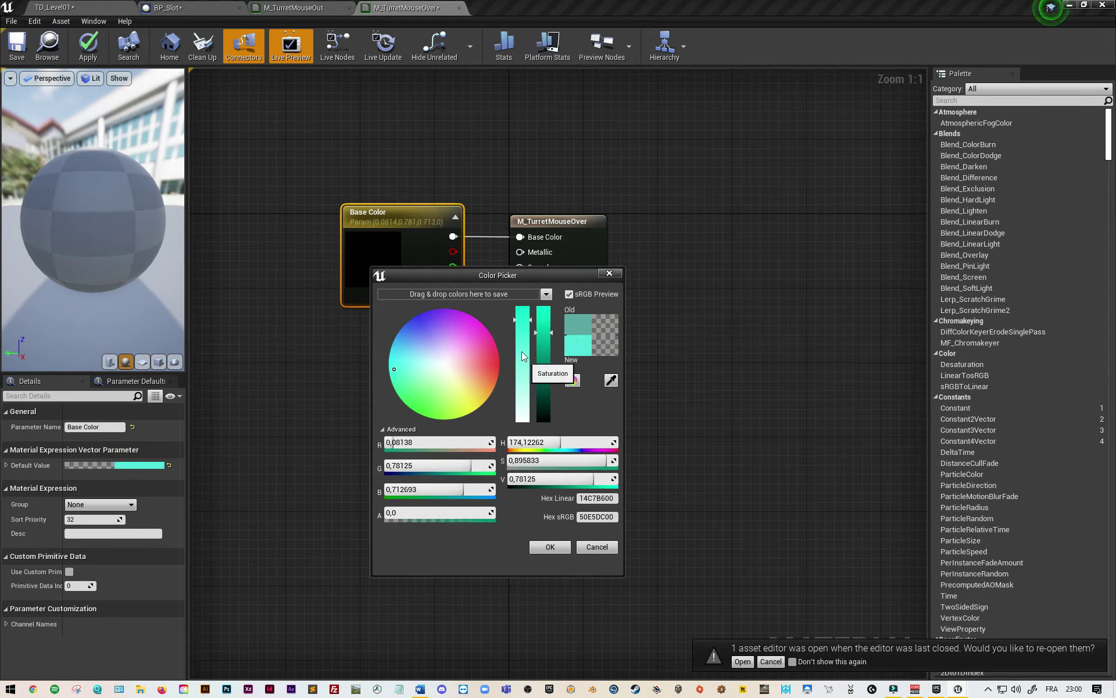
{"action": "left_click_drag", "start_coordinate": [399, 382], "coordinate": [411, 392]}
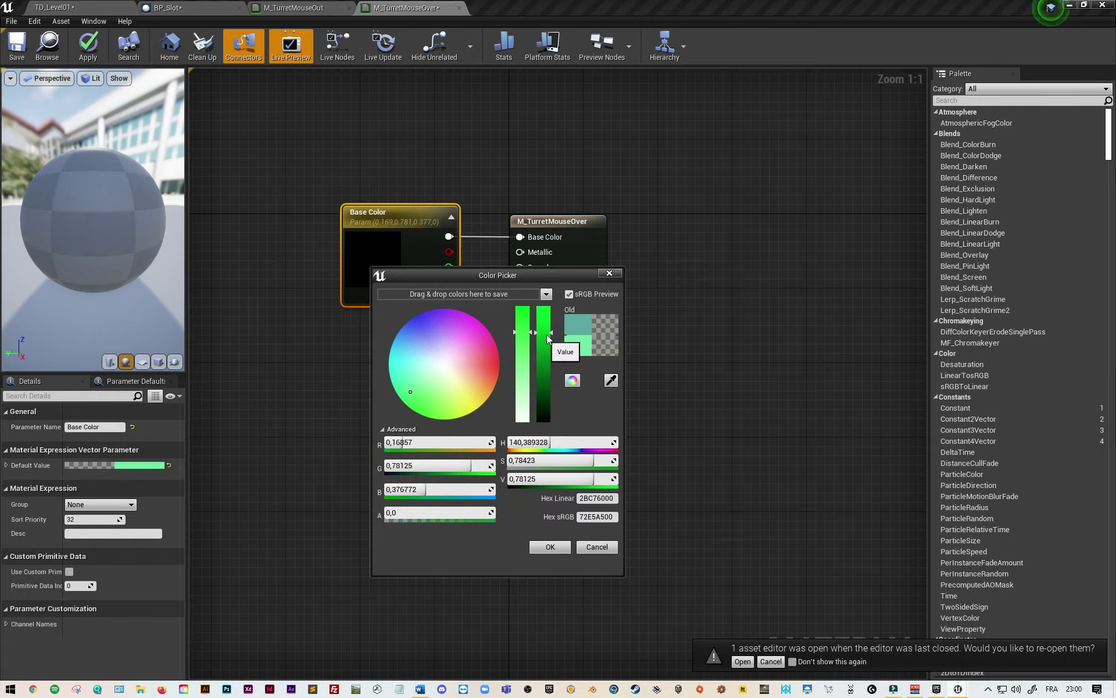
{"action": "left_click", "coordinate": [550, 548]}
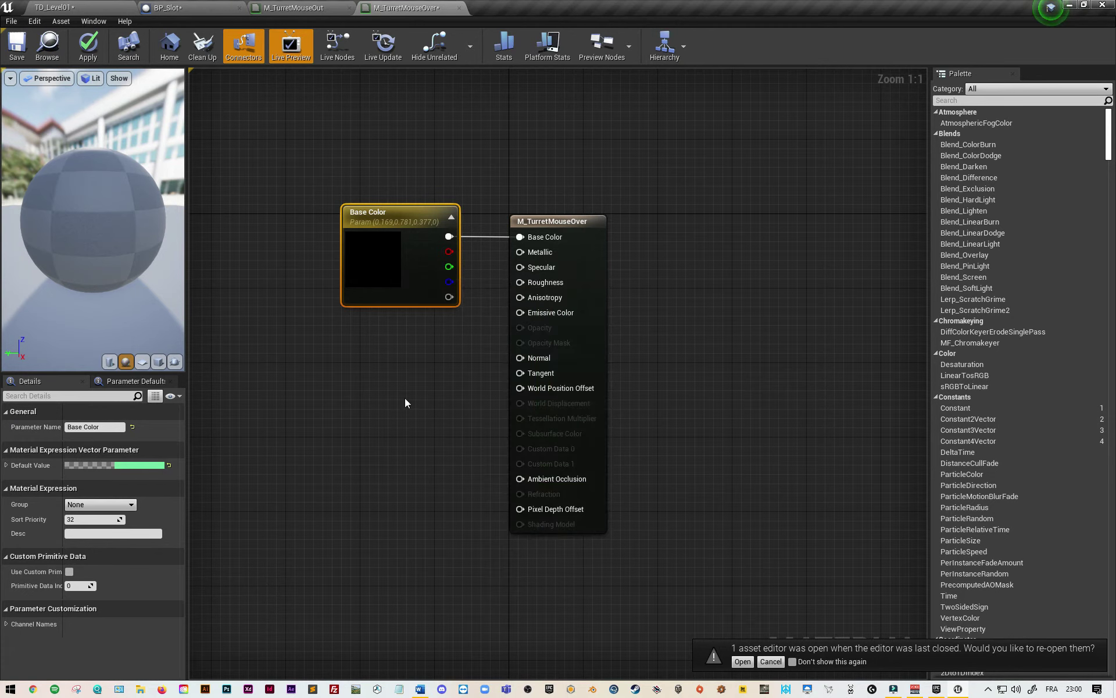
{"action": "left_click_drag", "start_coordinate": [406, 223], "coordinate": [275, 224]}
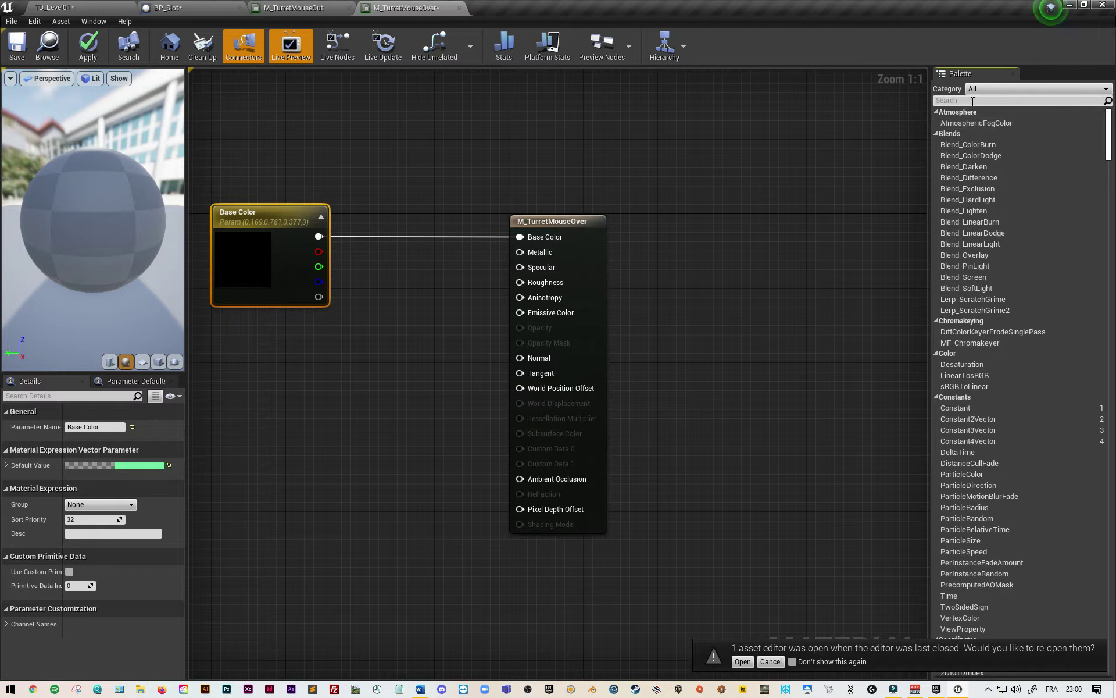
{"action": "type", "text": "multiply"}
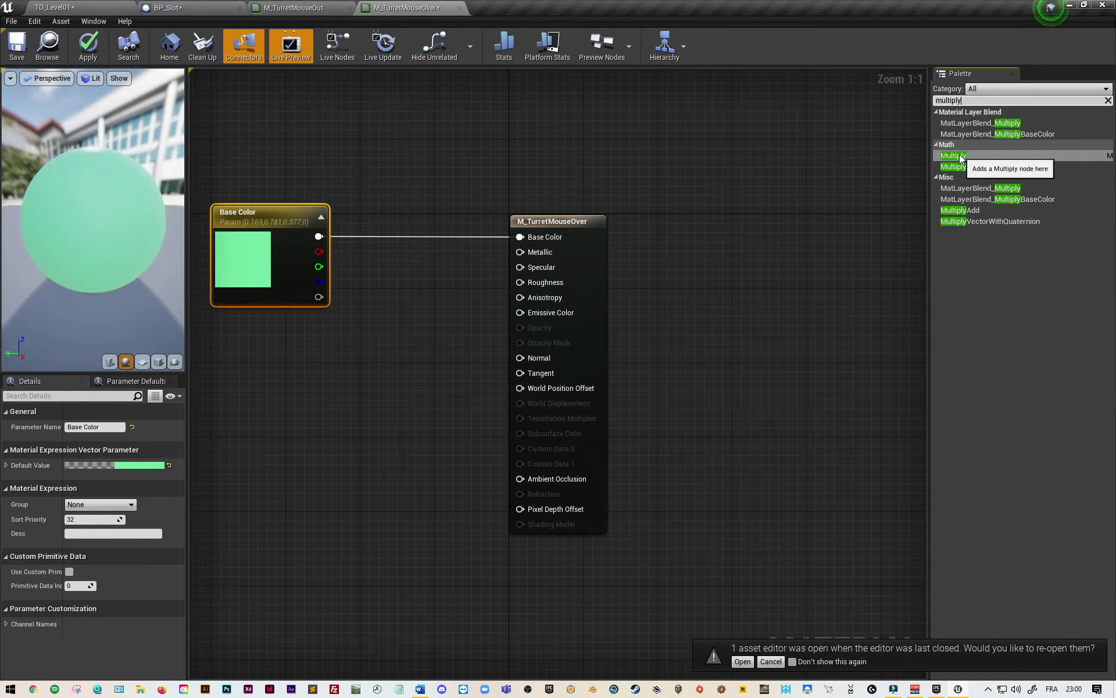
Step: Route Base Color through a Multiply node with Const B 0,5 into Emissive Color
{"action": "left_click_drag", "start_coordinate": [953, 155], "coordinate": [354, 364]}
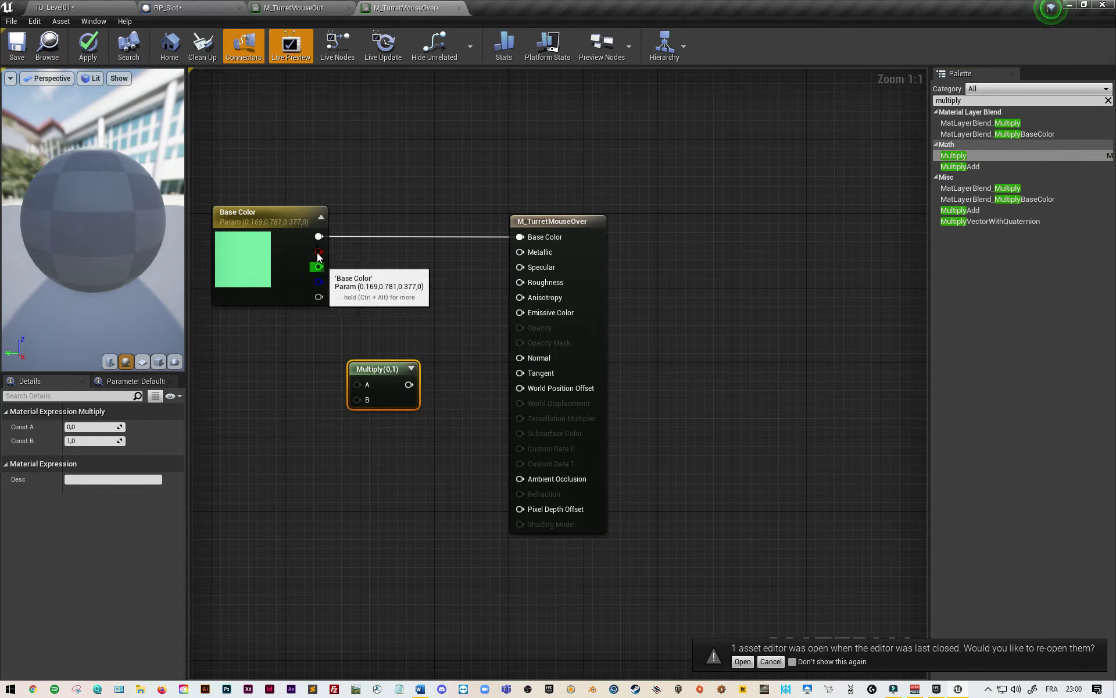
{"action": "mouse_move", "coordinate": [318, 236]}
{"action": "left_mouse_down"}
{"action": "mouse_move", "coordinate": [357, 384]}
{"action": "mouse_move", "coordinate": [435, 387]}
{"action": "mouse_move", "coordinate": [520, 315]}
{"action": "left_mouse_up"}
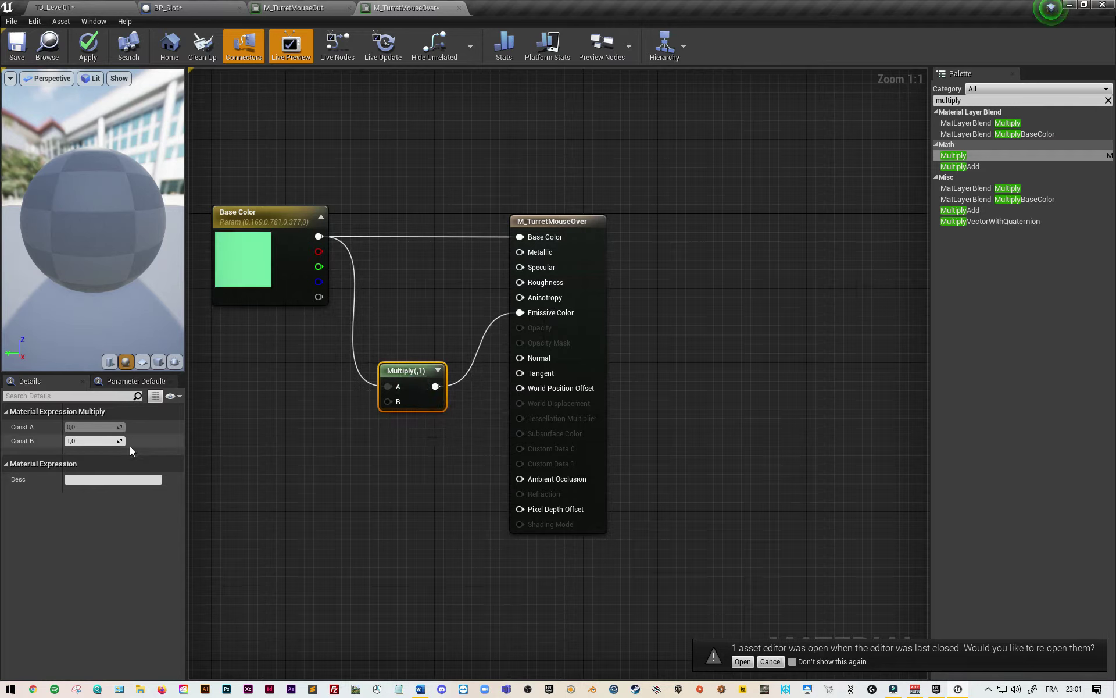
{"action": "left_click", "coordinate": [84, 442]}
{"action": "type", "text": "0,5"}
{"action": "key", "text": "Return"}
{"action": "left_click", "coordinate": [339, 461]}
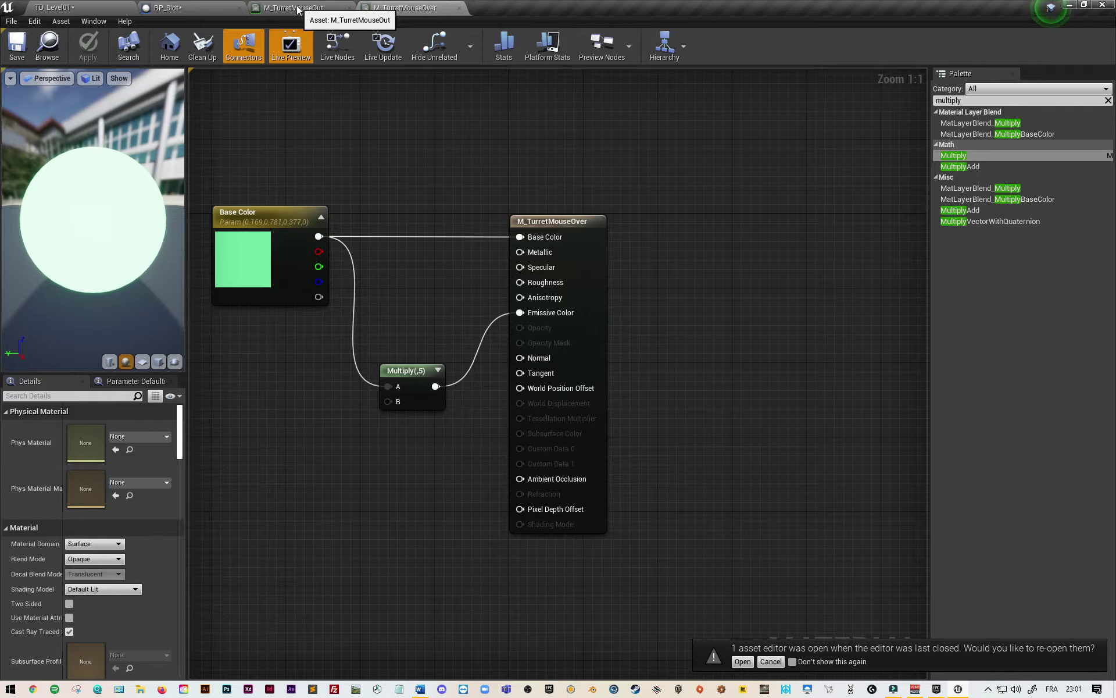
{"action": "key", "text": "ctrl+Tab"}
Step: Duplicate M_TurretMouseOver and rename the copy M_TurretMouseDisabled
{"action": "right_click", "coordinate": [275, 538]}
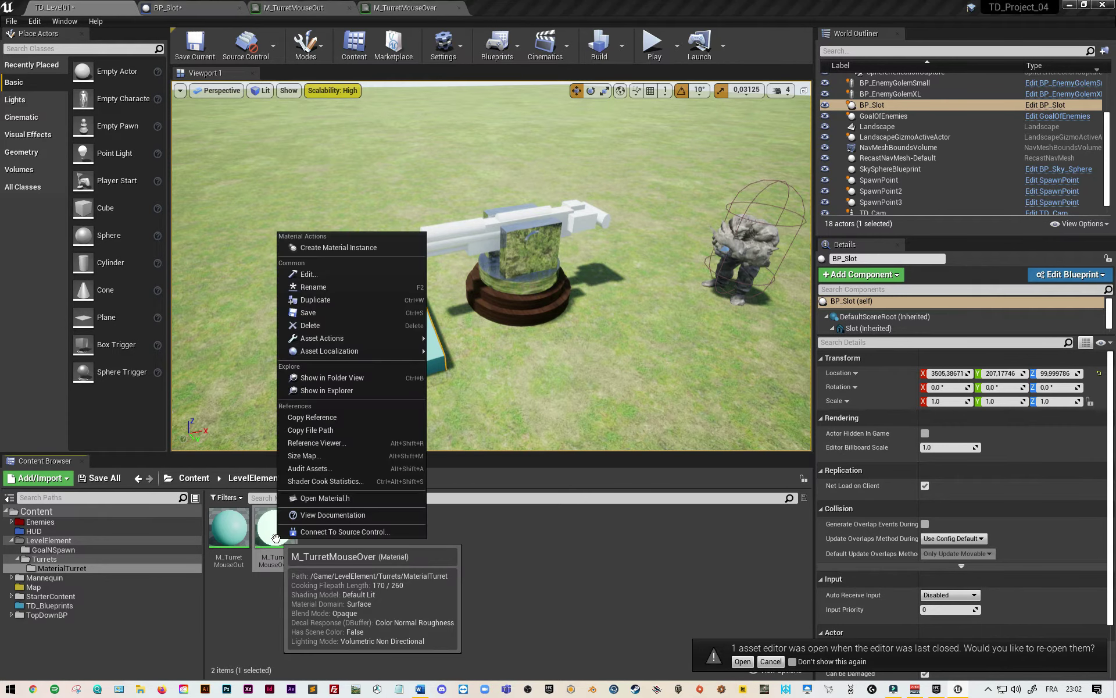
{"action": "left_click", "coordinate": [350, 297]}
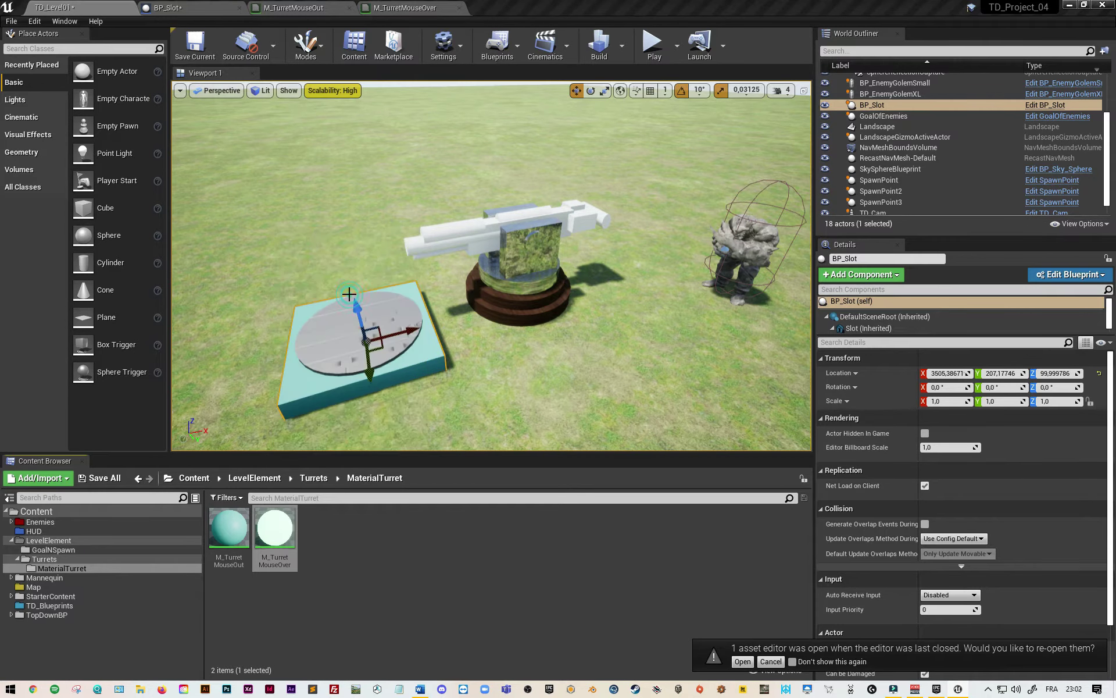
{"action": "left_click", "coordinate": [339, 561]}
{"action": "key", "text": "BackSpace"}
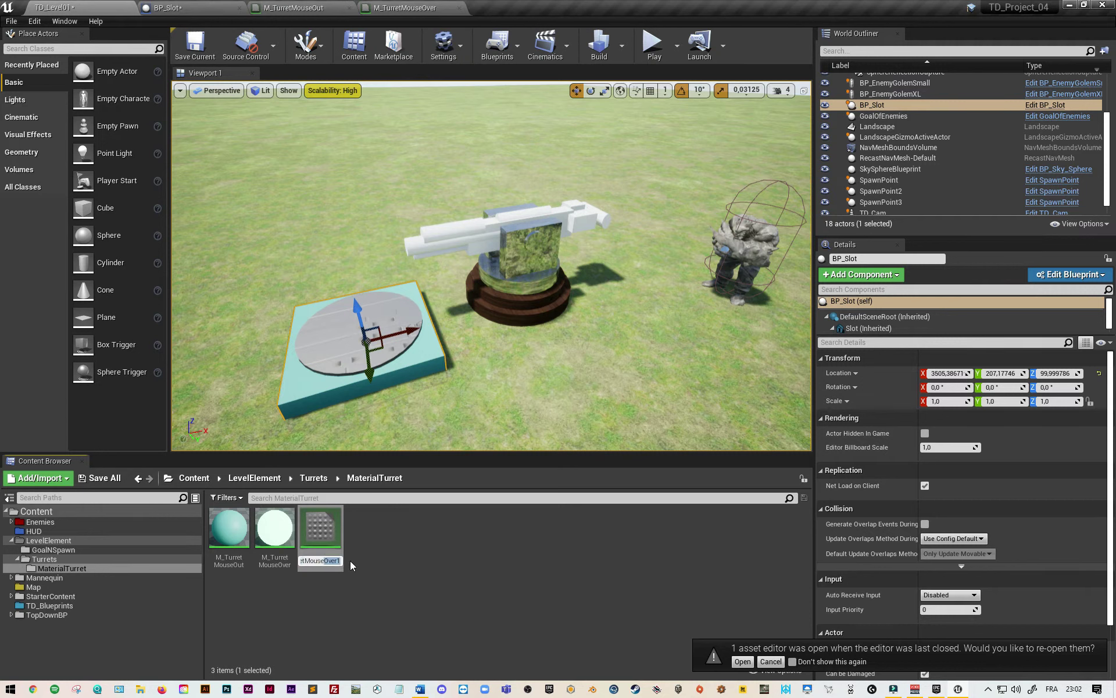
{"action": "type", "text": "useDisabled"}
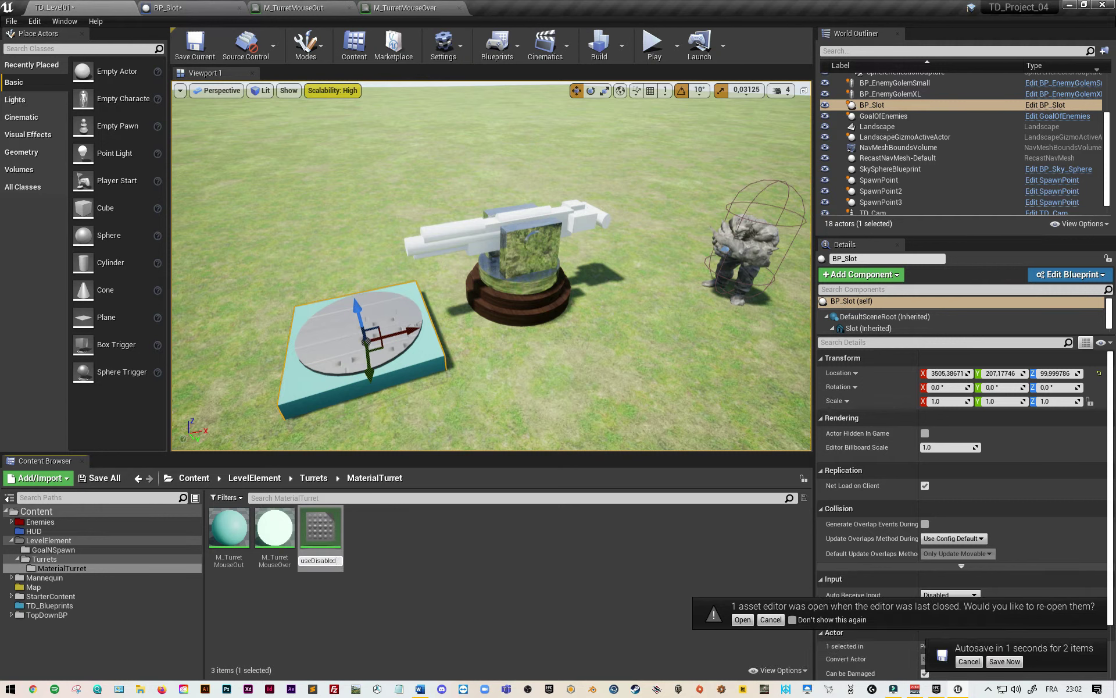
{"action": "key", "text": "Return"}
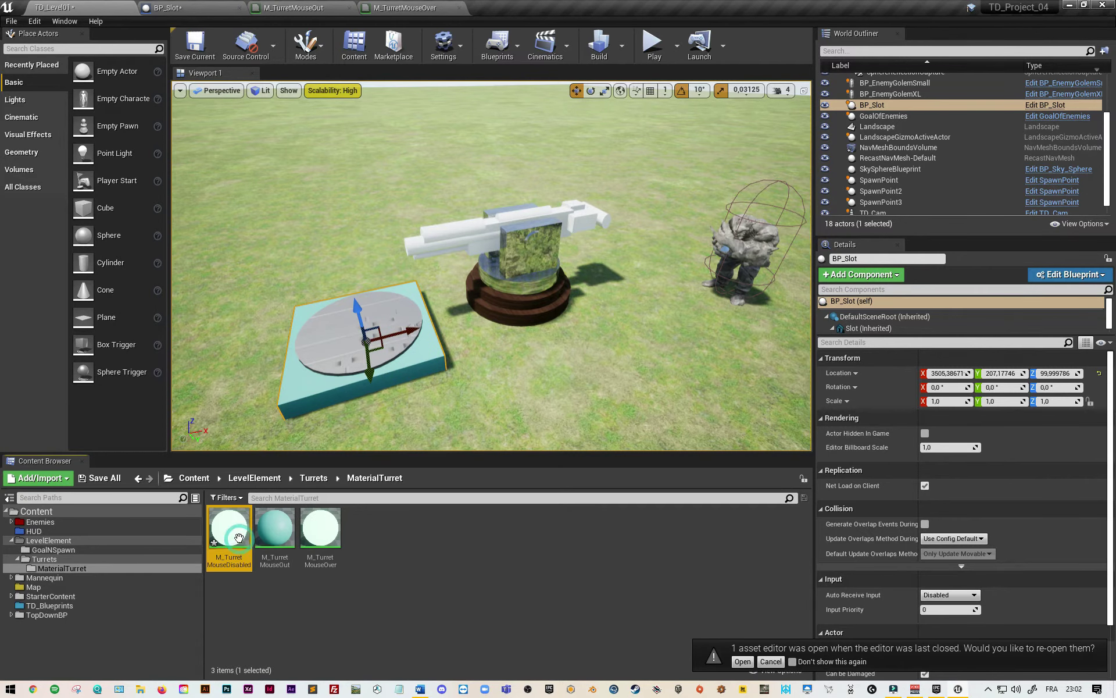
Step: In M_TurretMouseDisabled, set the emissive Multiply node's Const B to 1.5
{"action": "double_click", "coordinate": [252, 524]}
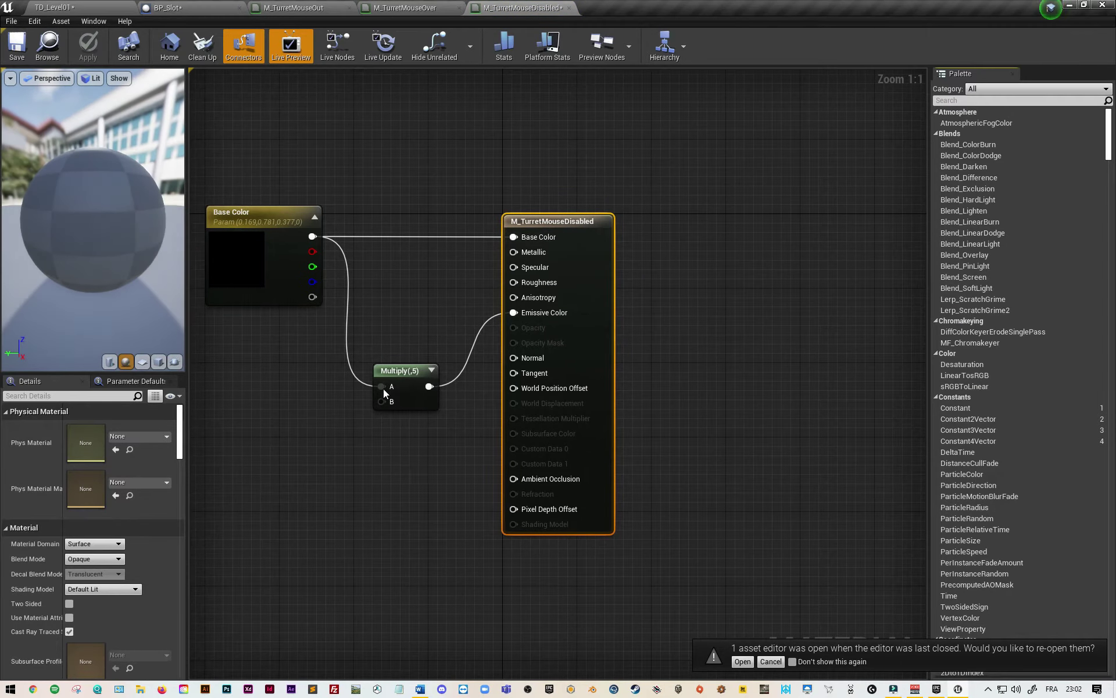
{"action": "left_click", "coordinate": [407, 376]}
{"action": "left_click", "coordinate": [80, 443]}
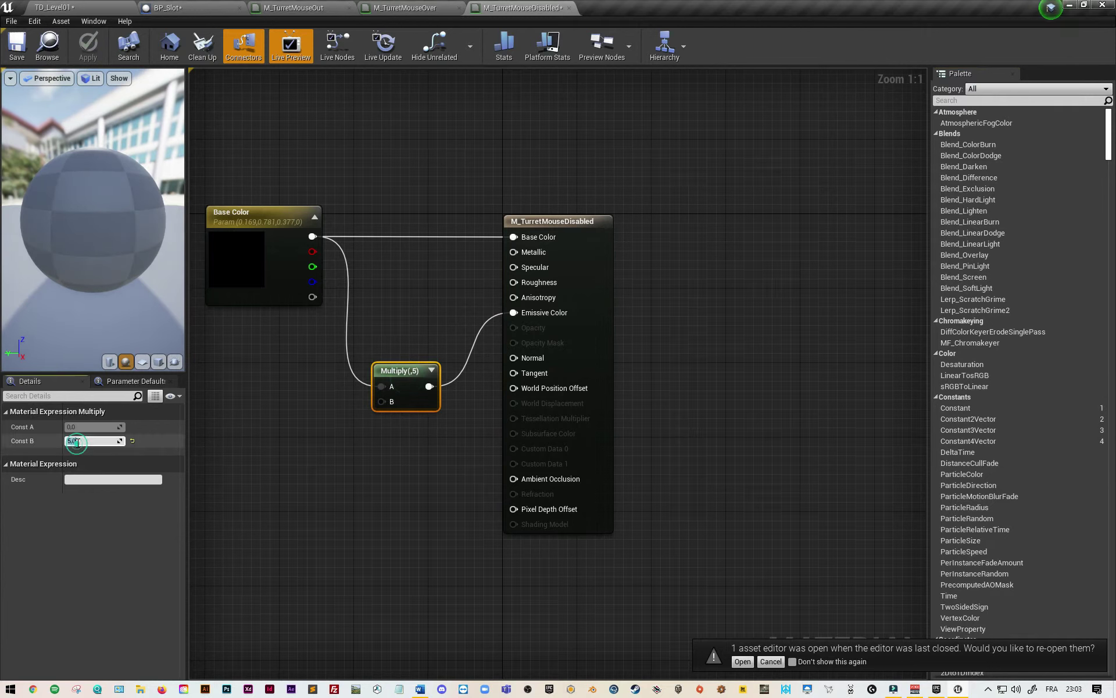
{"action": "type", "text": "1.5"}
{"action": "key", "text": "Return"}
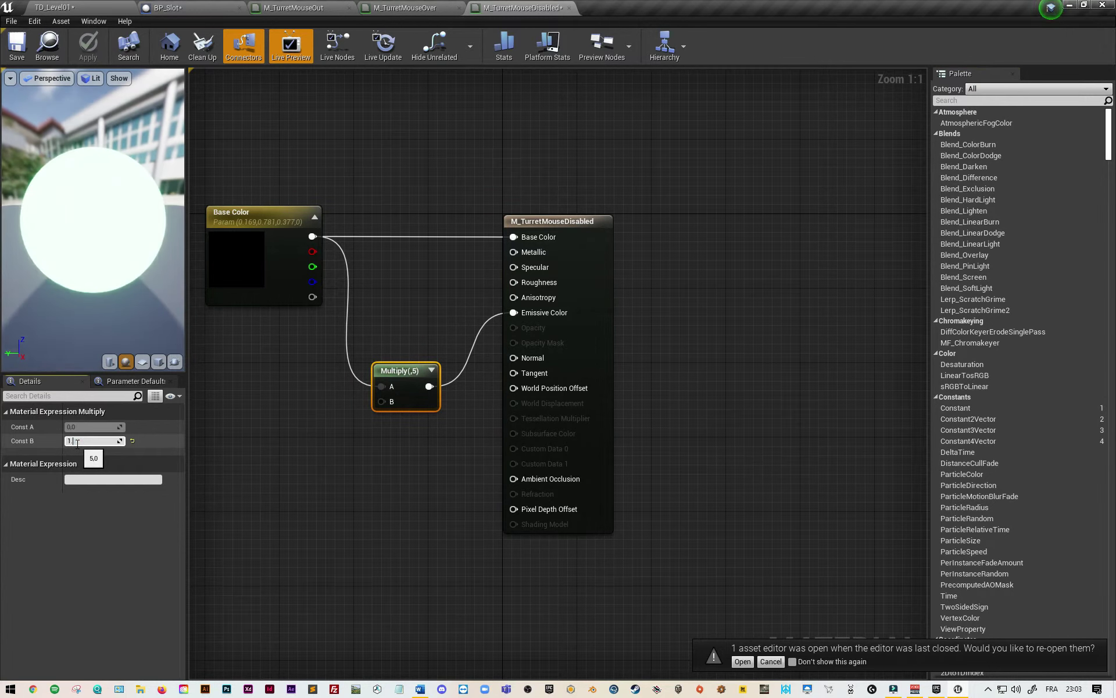
{"action": "left_click", "coordinate": [327, 454]}
Step: Set the Base Color to dark red (0.568, 0, 0.0158) and return to TD_Level01
{"action": "double_click", "coordinate": [246, 250]}
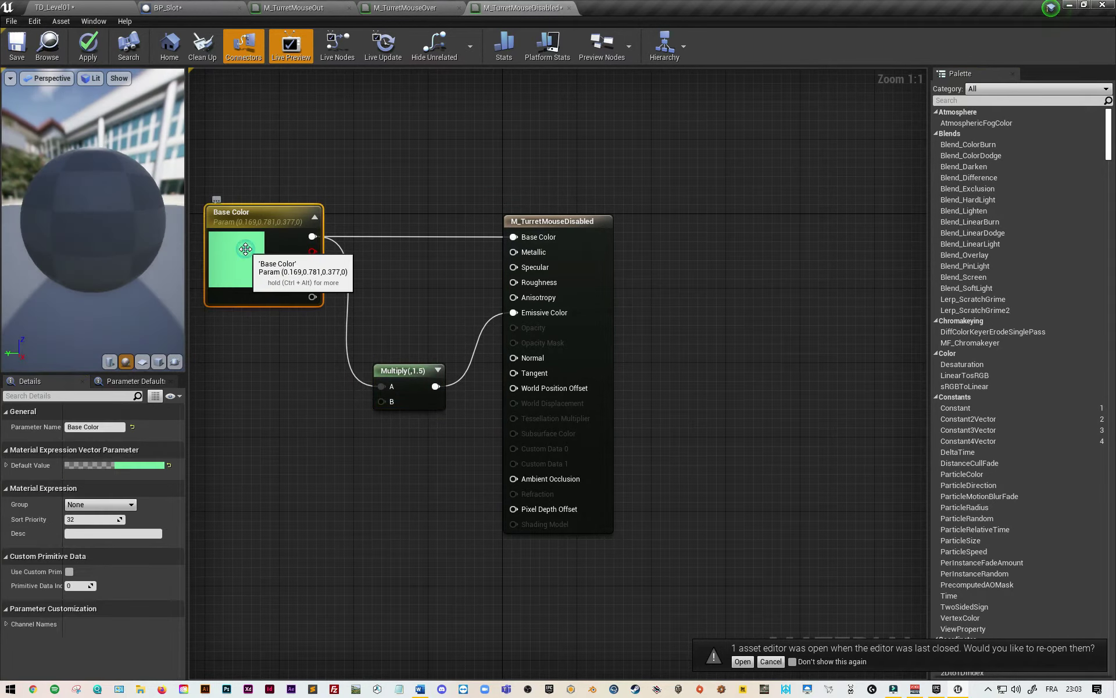
{"action": "left_click_drag", "start_coordinate": [330, 343], "coordinate": [413, 340]}
{"action": "left_click", "coordinate": [413, 340]}
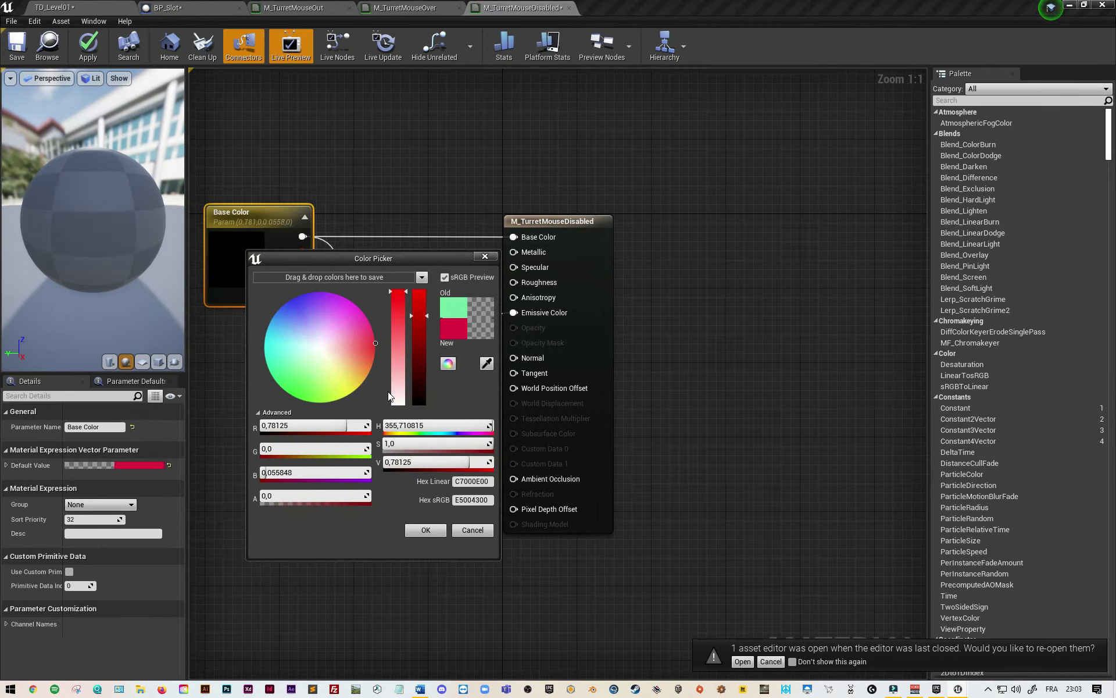
{"action": "left_click", "coordinate": [437, 531]}
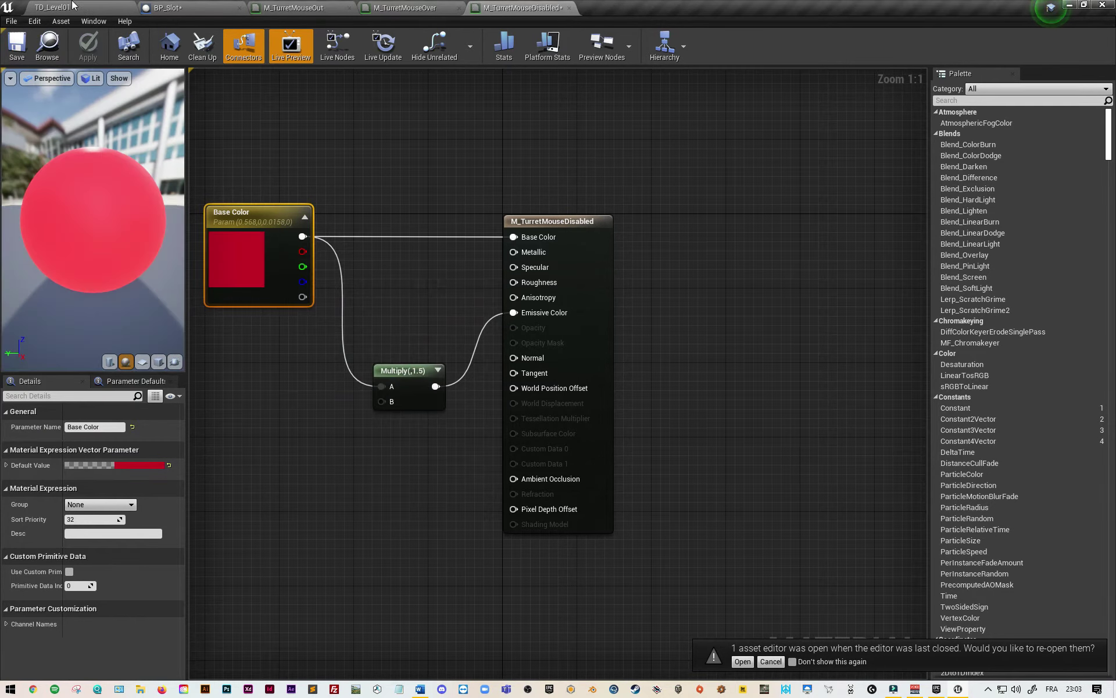
{"action": "left_click", "coordinate": [79, 9]}
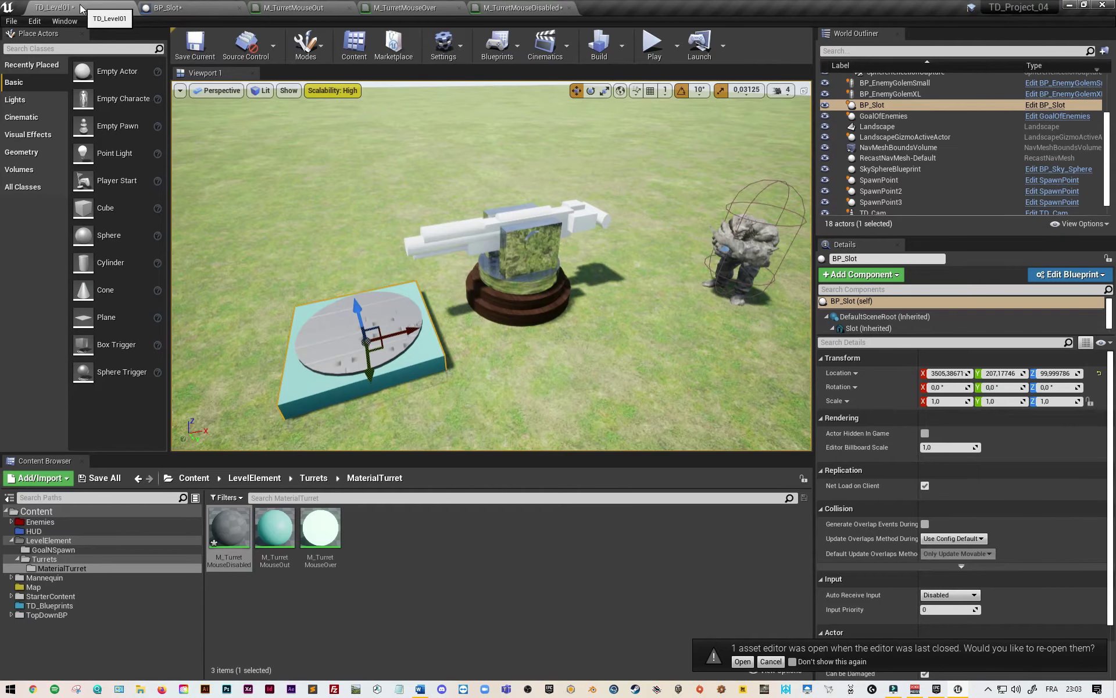
Step: Duplicate M_TurretMouseOver and rename the copy M_TurretMouseClicked
{"action": "right_click", "coordinate": [327, 542]}
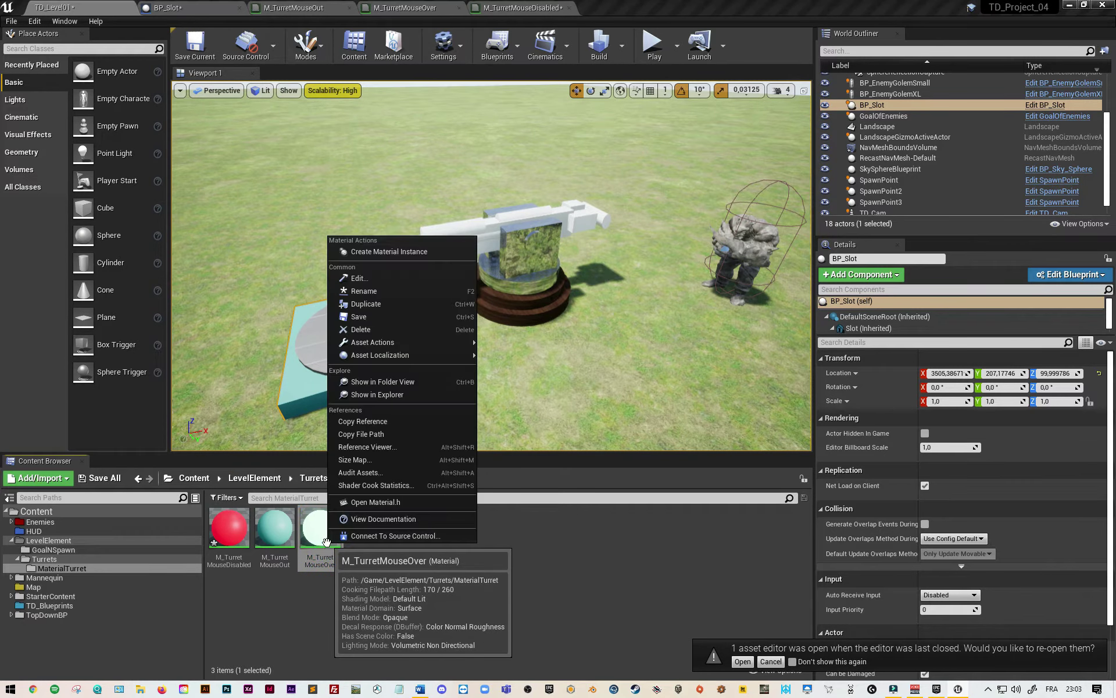
{"action": "left_click", "coordinate": [378, 304]}
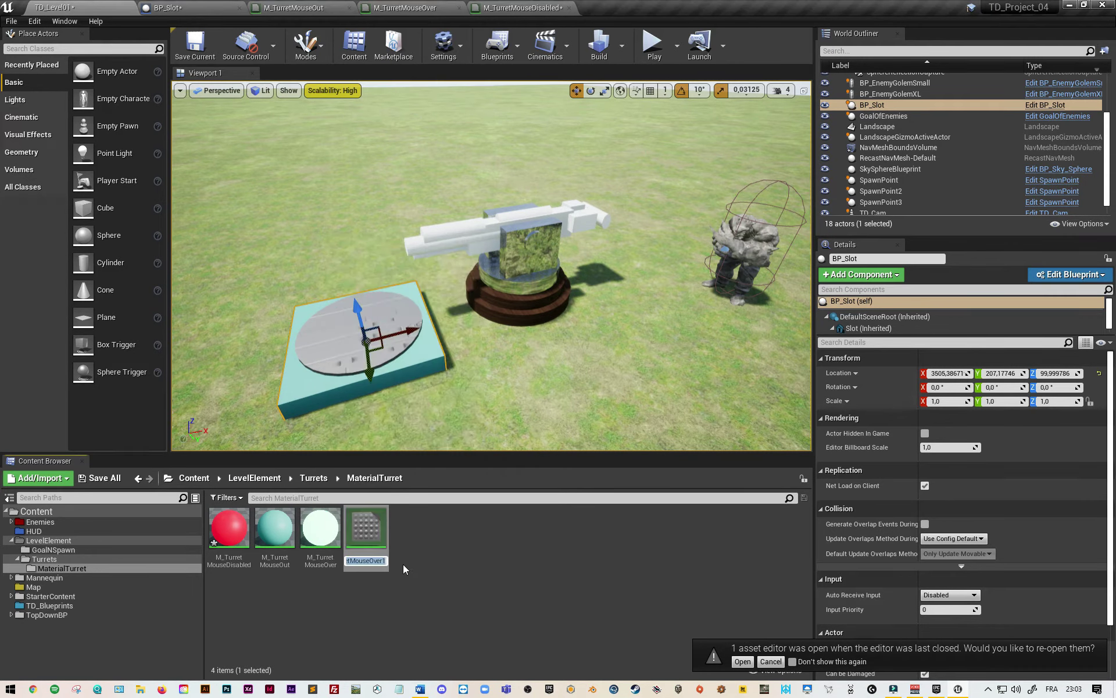
{"action": "left_click", "coordinate": [371, 559]}
{"action": "key", "text": "Delete"}
{"action": "key", "text": "Delete"}
{"action": "key", "text": "Delete"}
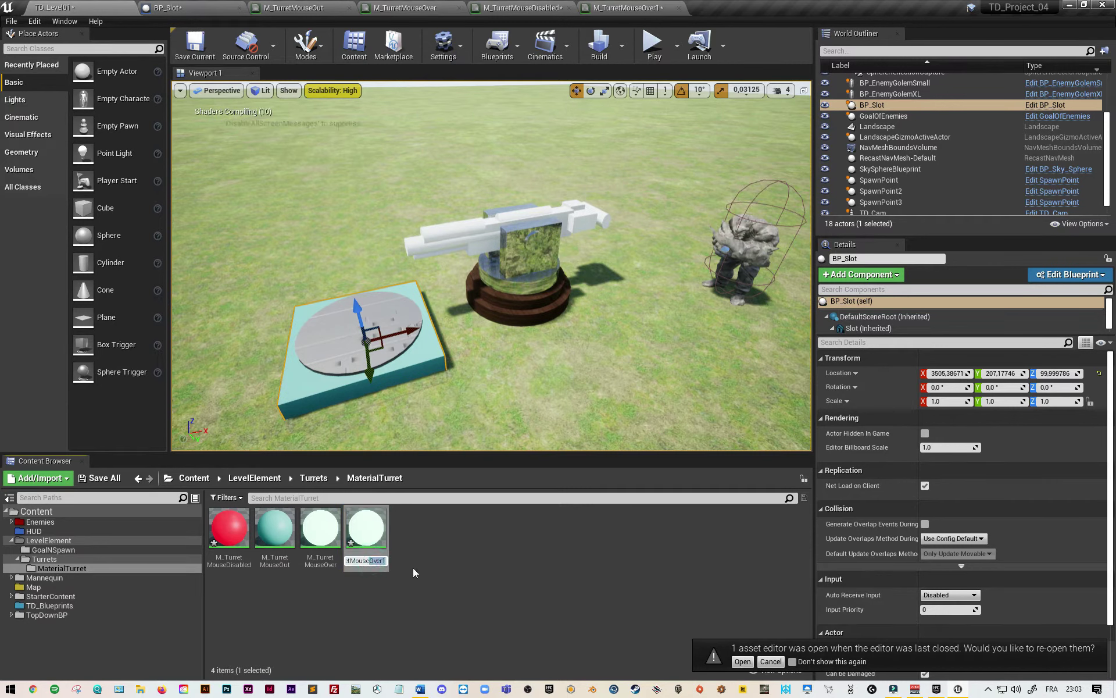
{"action": "type", "text": "Clicked"}
{"action": "key", "text": "Return"}
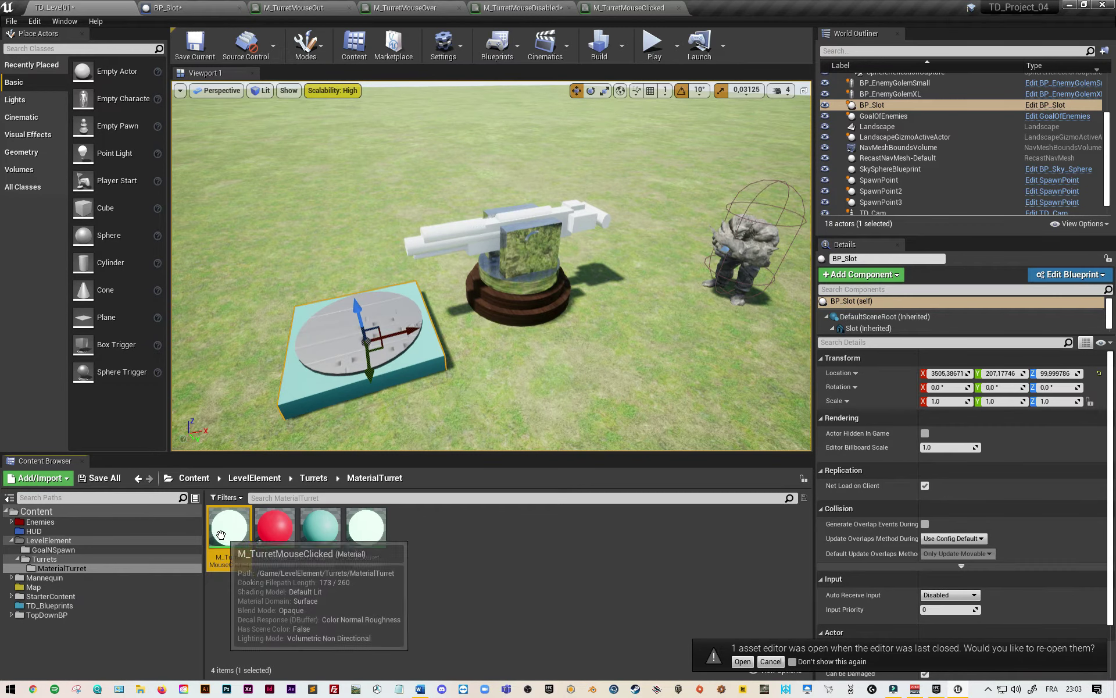
Step: Set M_TurretMouseClicked's Base Color to pure white
{"action": "double_click", "coordinate": [226, 532]}
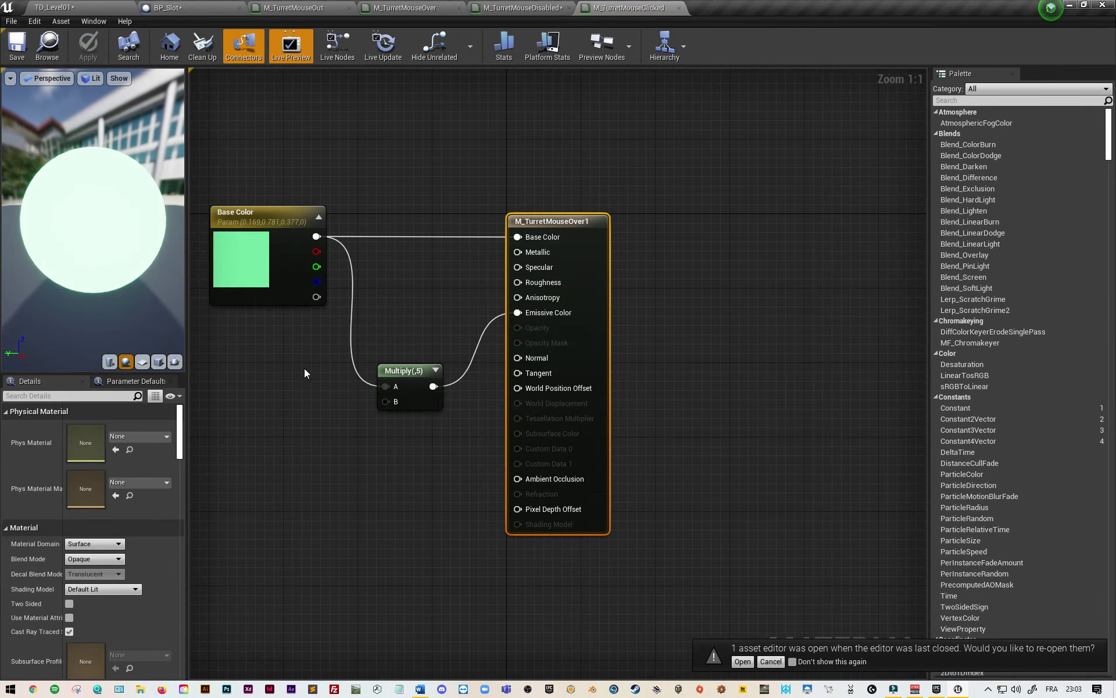
{"action": "left_click", "coordinate": [414, 372]}
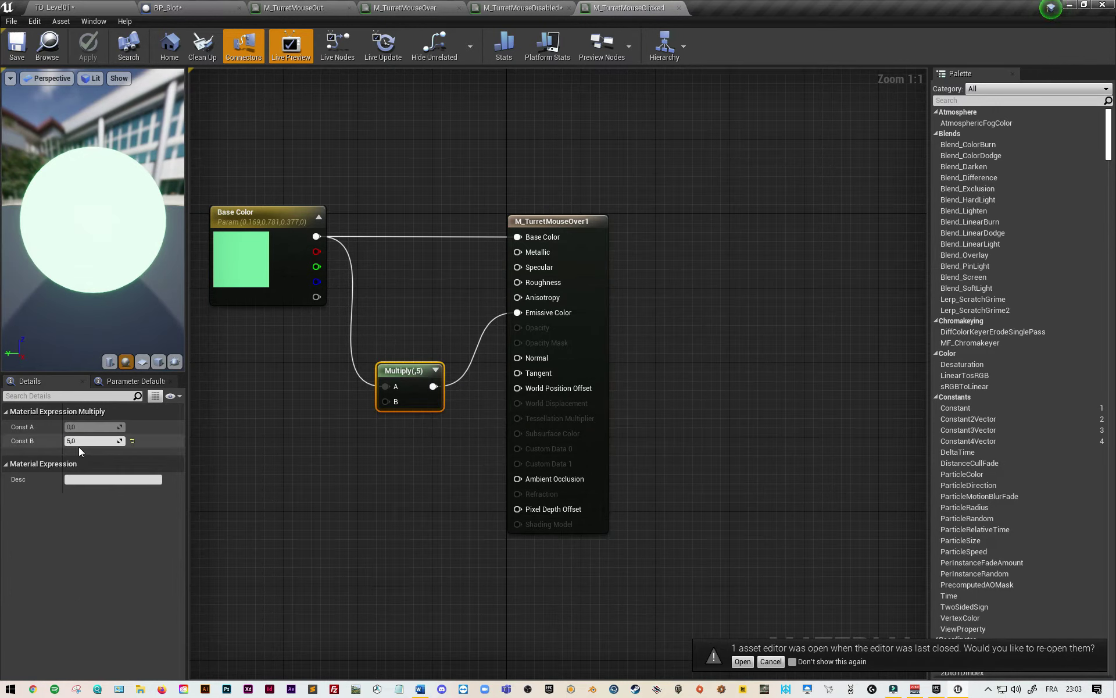
{"action": "left_click", "coordinate": [79, 442]}
{"action": "left_click", "coordinate": [348, 479]}
{"action": "double_click", "coordinate": [250, 270]}
{"action": "left_click", "coordinate": [327, 364]}
{"action": "left_click", "coordinate": [432, 337]}
{"action": "left_click_drag", "start_coordinate": [432, 337], "coordinate": [432, 310]}
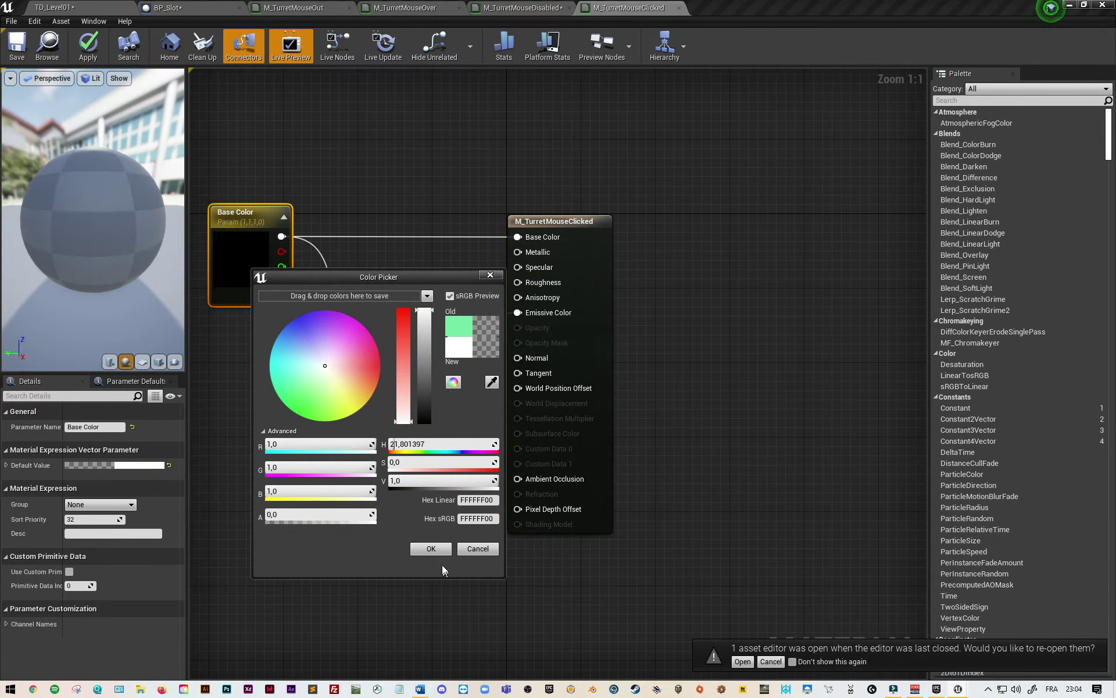
{"action": "left_click", "coordinate": [434, 549]}
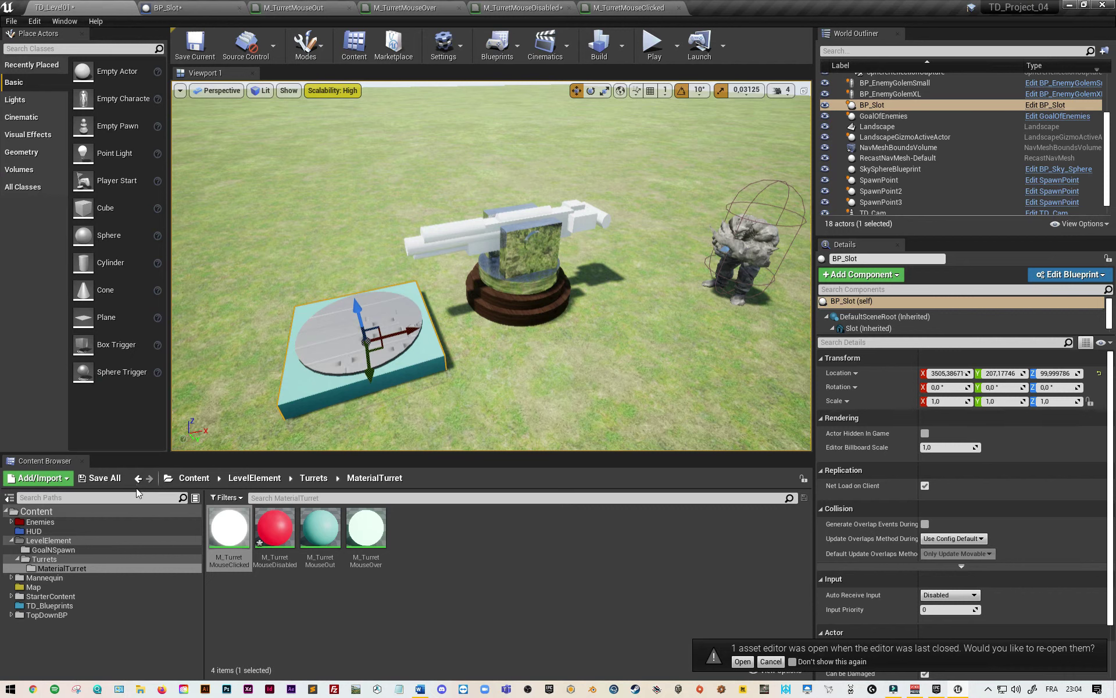
Step: Save all modified assets, close the four material editors, and switch to BP_Slot
{"action": "left_click", "coordinate": [111, 480]}
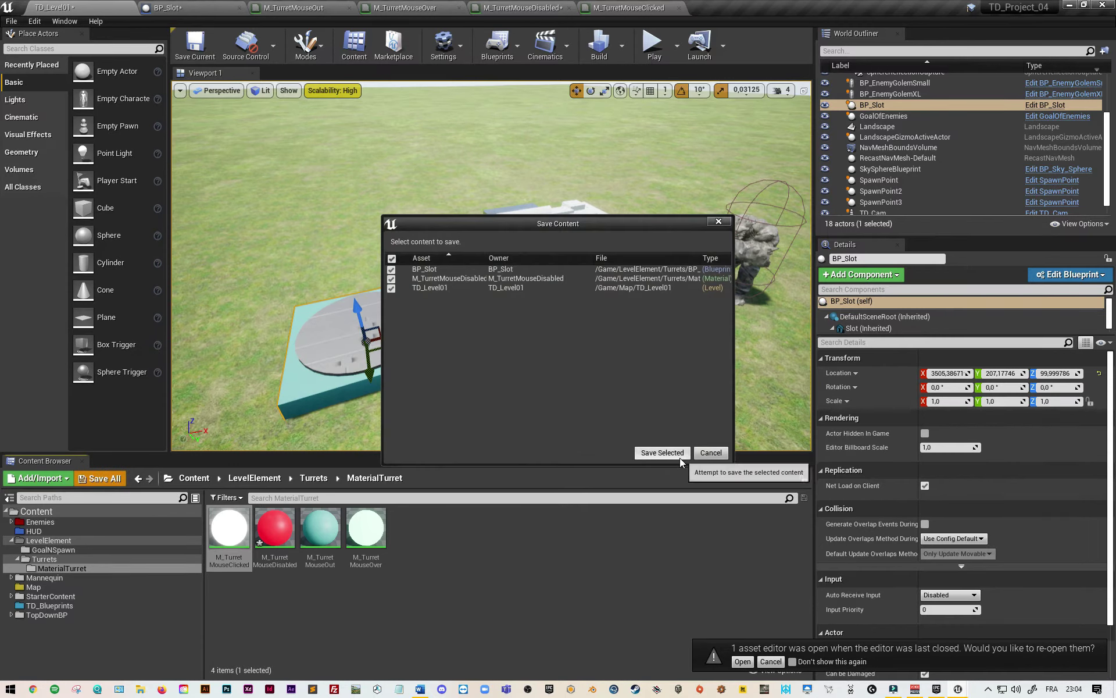
{"action": "left_click", "coordinate": [678, 456]}
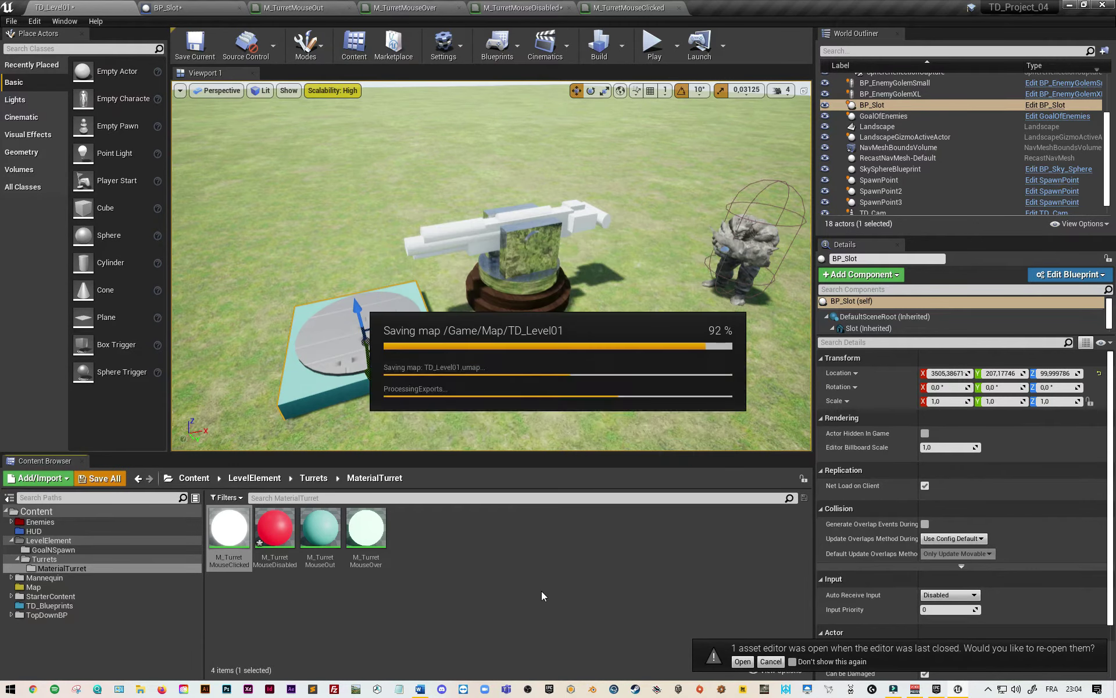
{"action": "left_click", "coordinate": [349, 8]}
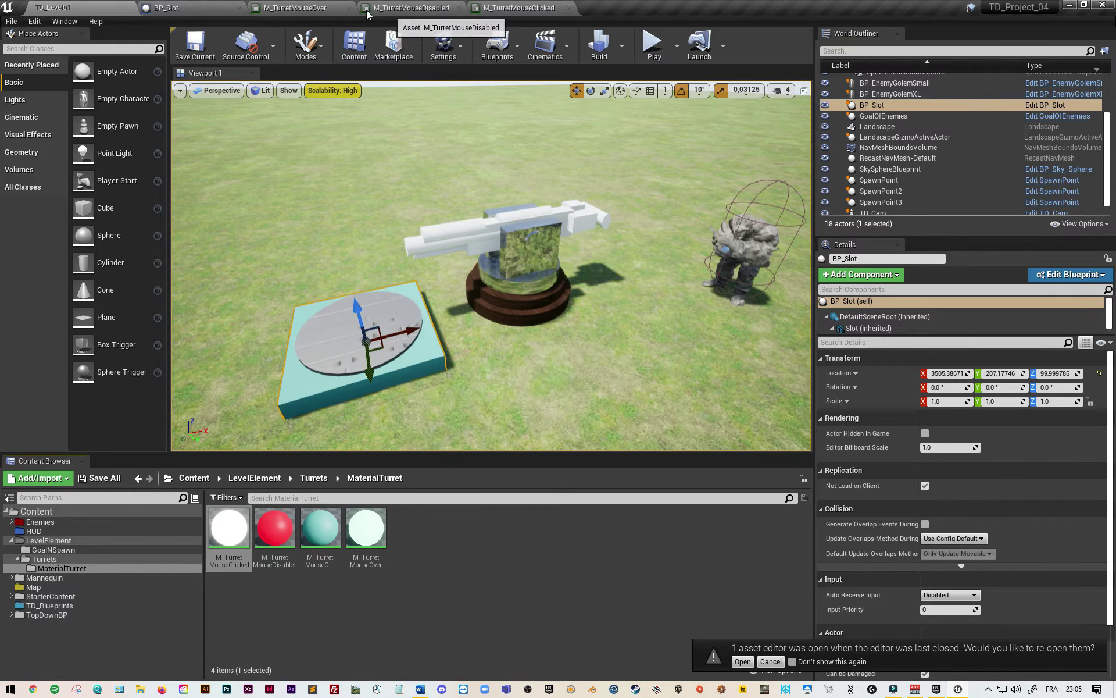
{"action": "left_click", "coordinate": [349, 8]}
{"action": "left_click", "coordinate": [350, 8]}
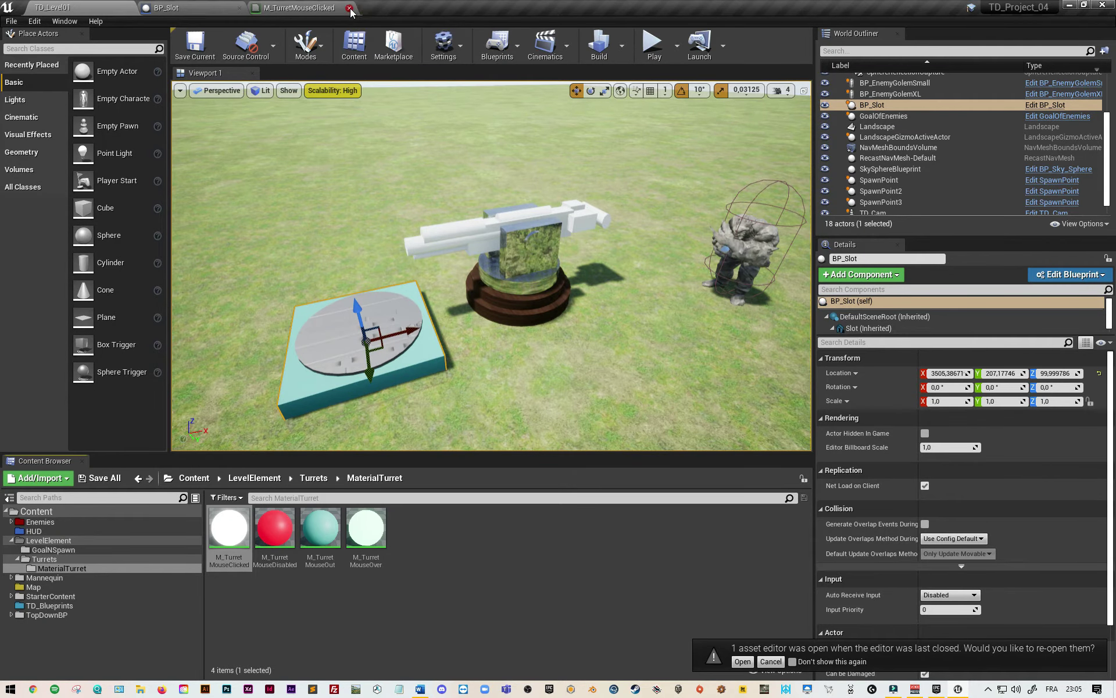
{"action": "left_click", "coordinate": [349, 8]}
{"action": "left_click", "coordinate": [175, 8]}
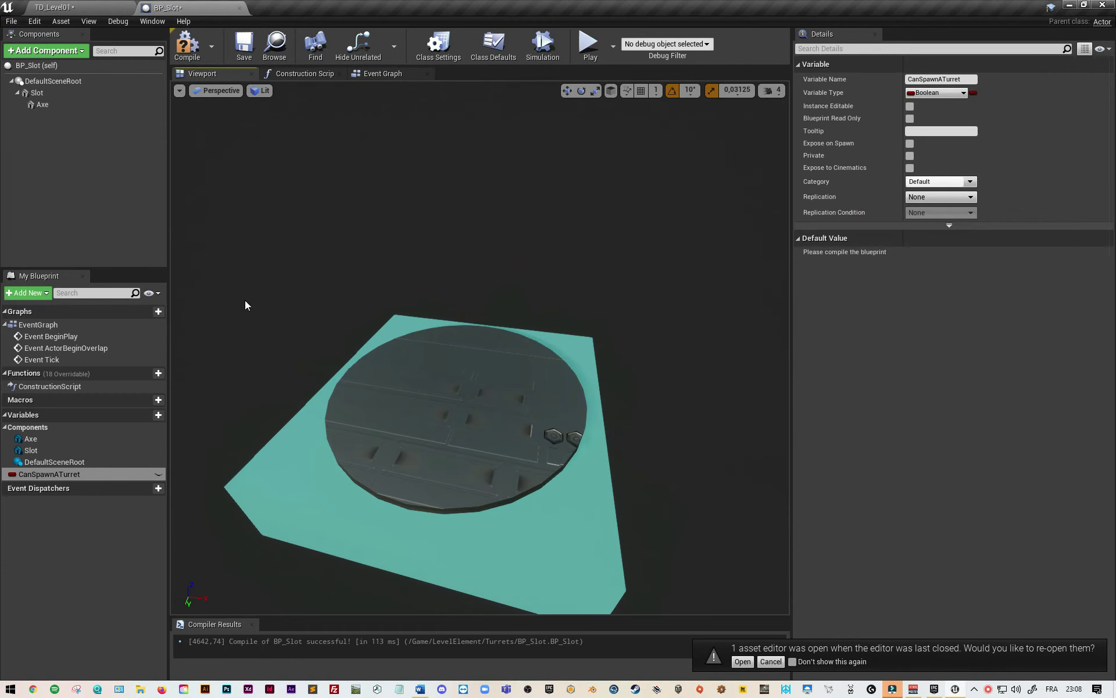
Step: Add On Begin Cursor Over and On End Cursor Over events for the Slot component
{"action": "left_click", "coordinate": [41, 94]}
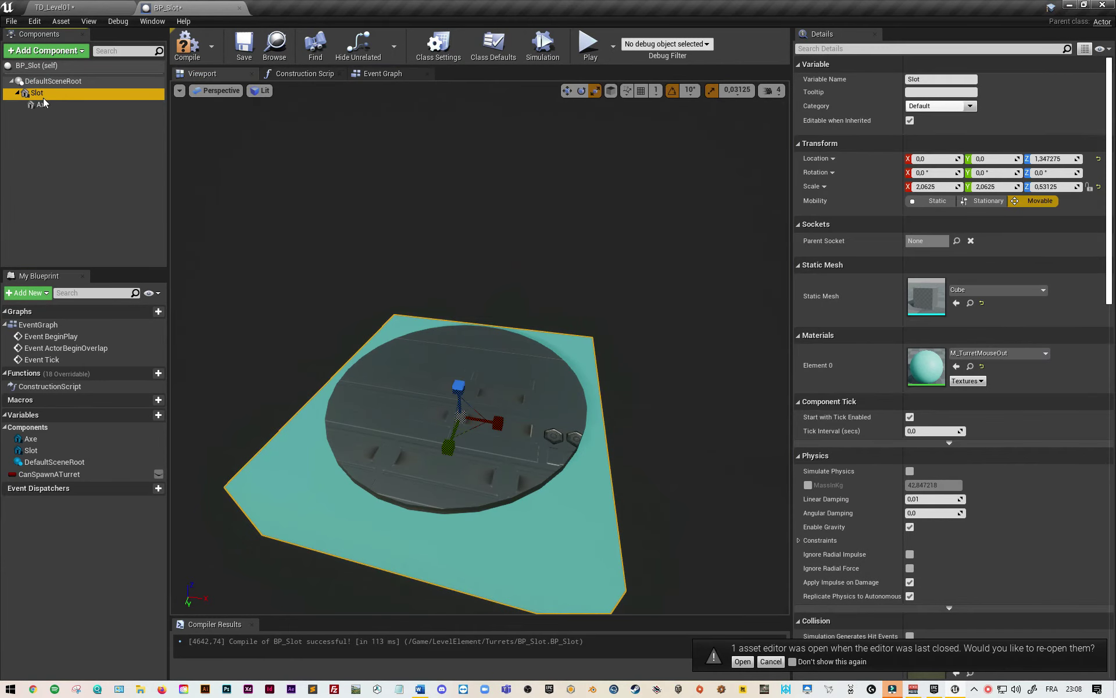
{"action": "left_click", "coordinate": [392, 75]}
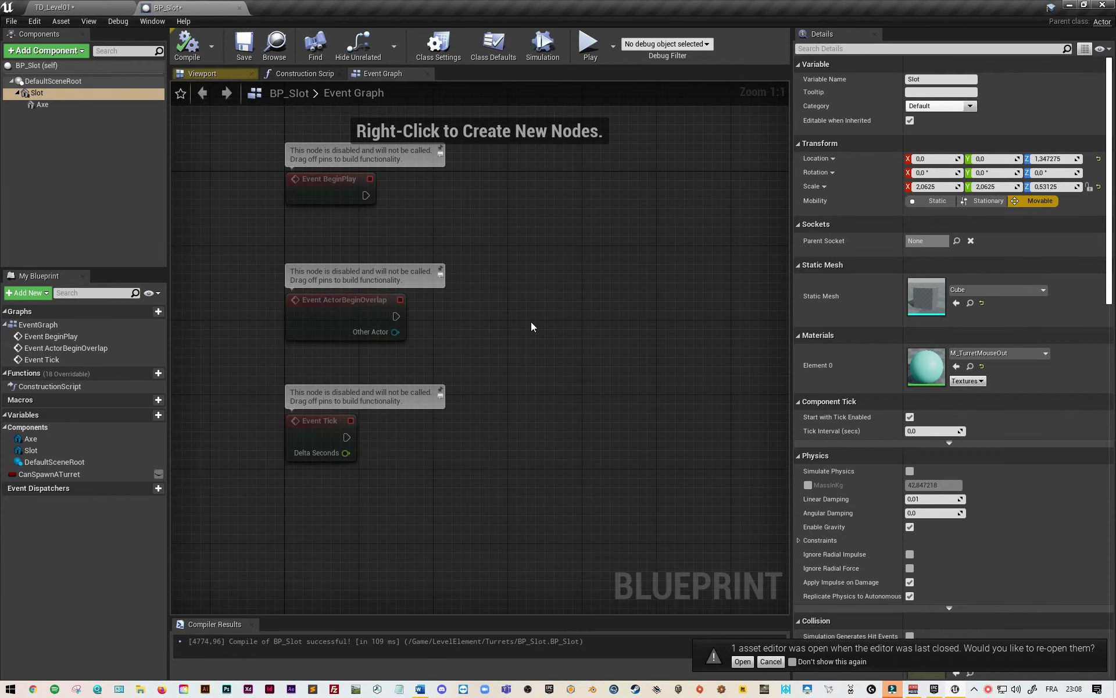
{"action": "right_click", "coordinate": [65, 93]}
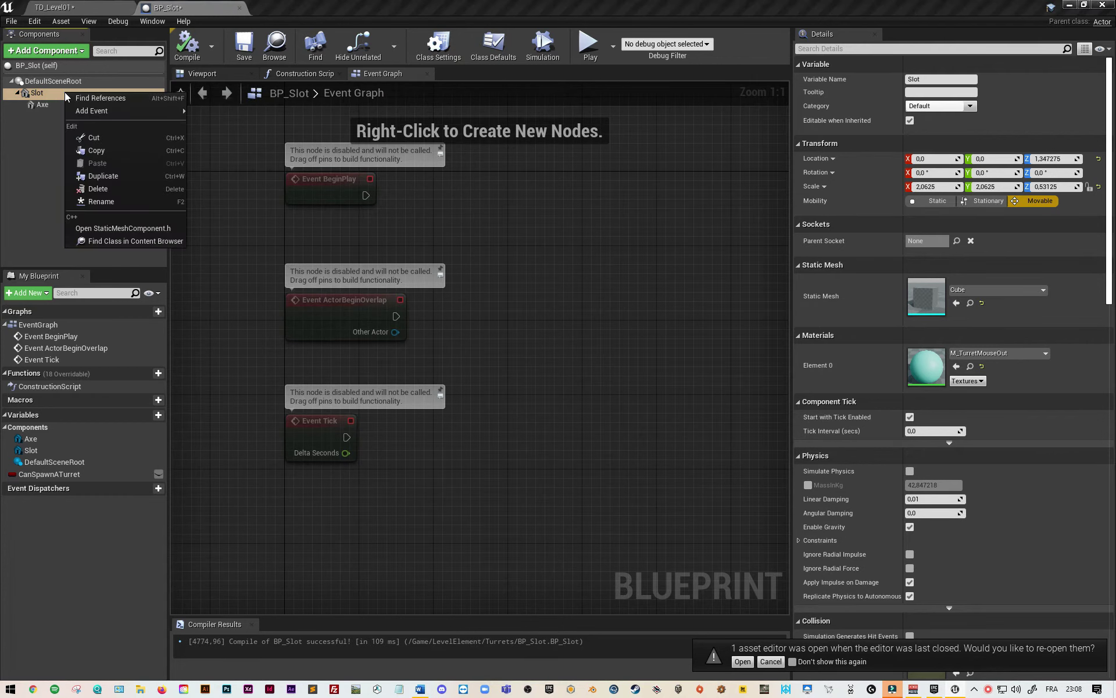
{"action": "mouse_move", "coordinate": [96, 113]}
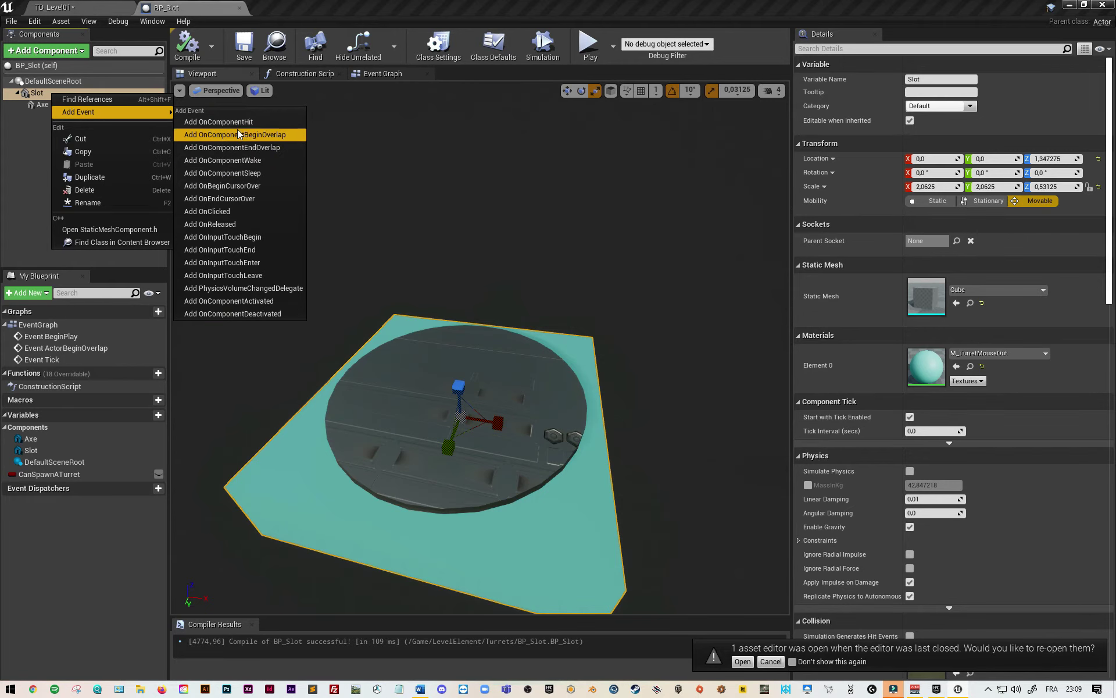
{"action": "left_click_drag", "start_coordinate": [1109, 270], "coordinate": [1112, 637]}
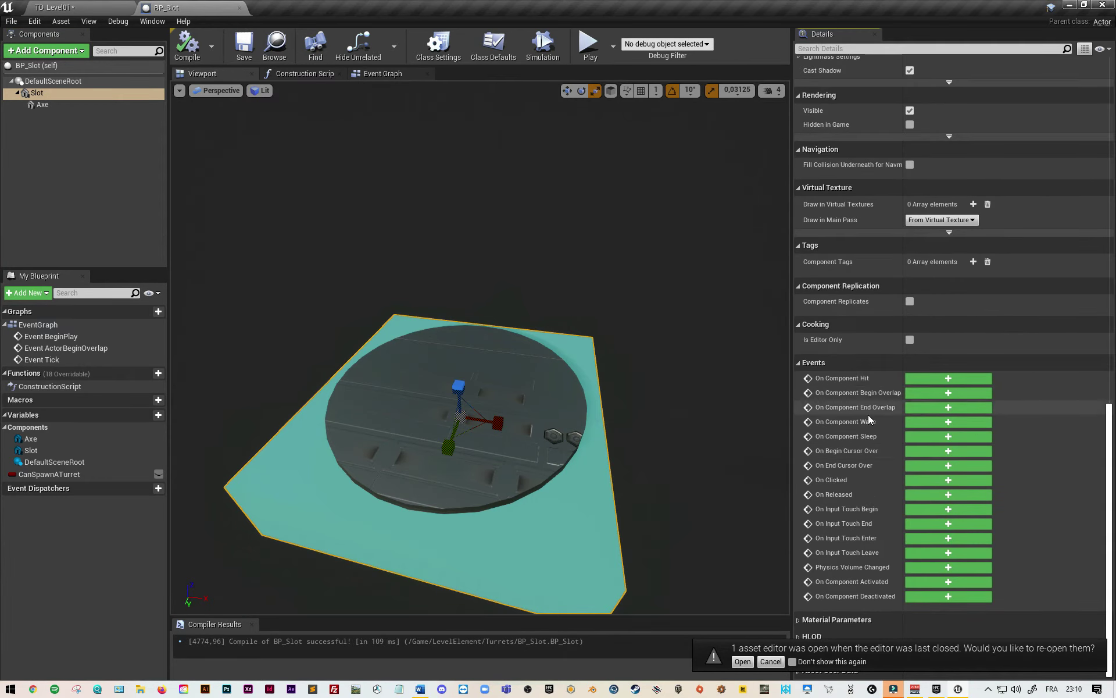
{"action": "left_click", "coordinate": [944, 452]}
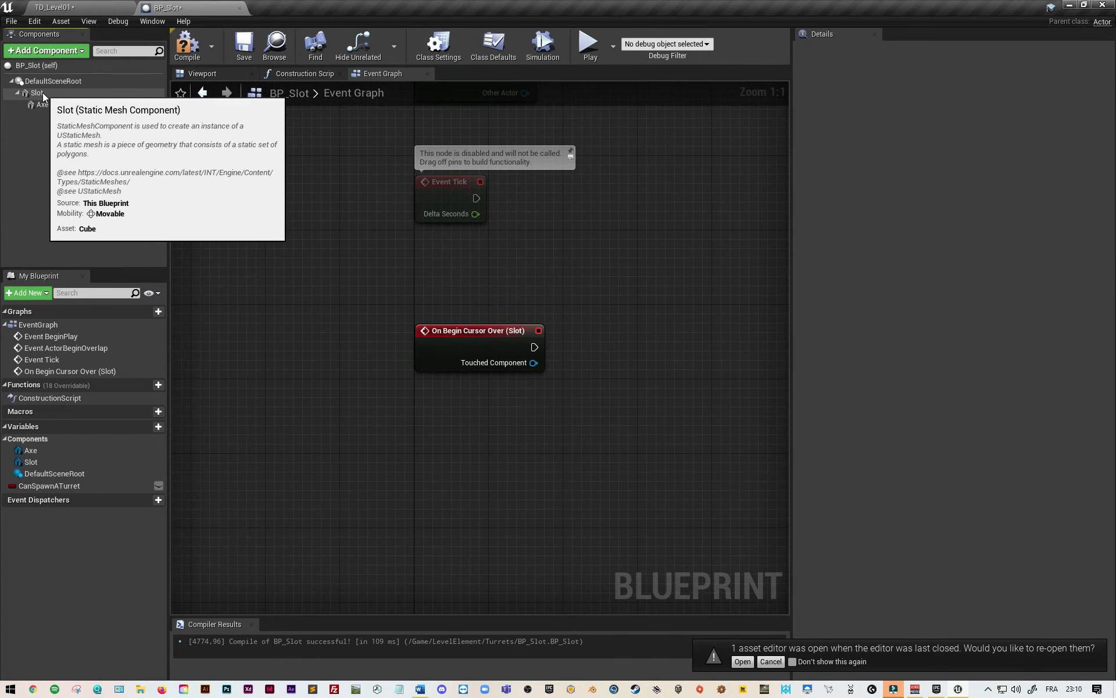
{"action": "right_click", "coordinate": [43, 92]}
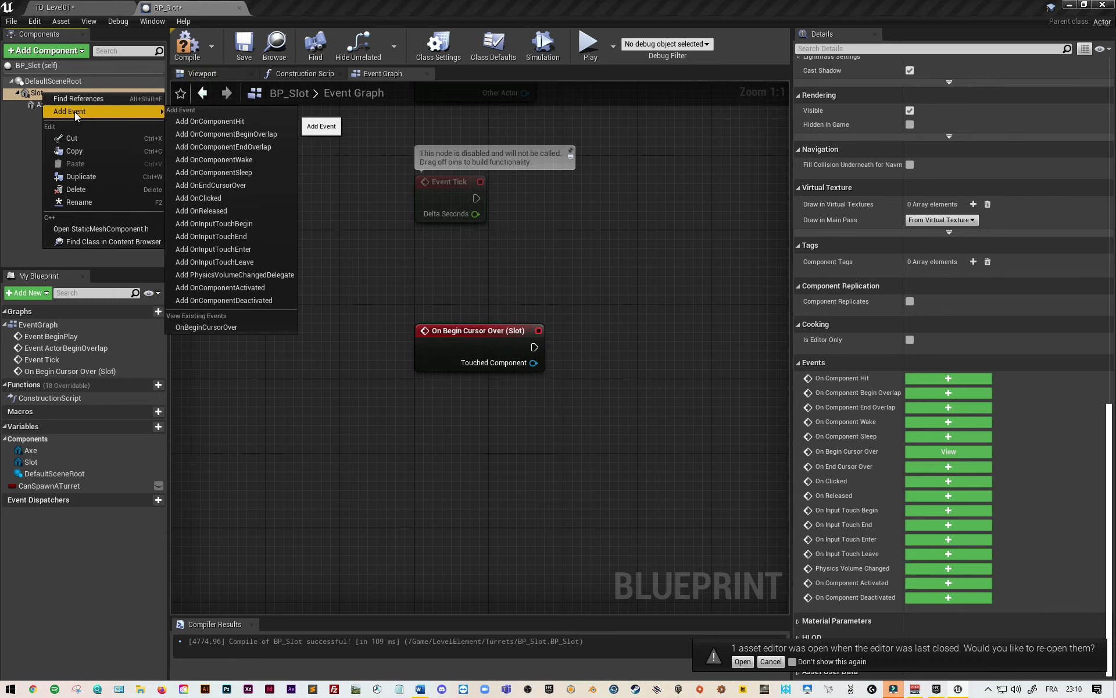
{"action": "left_click", "coordinate": [249, 184]}
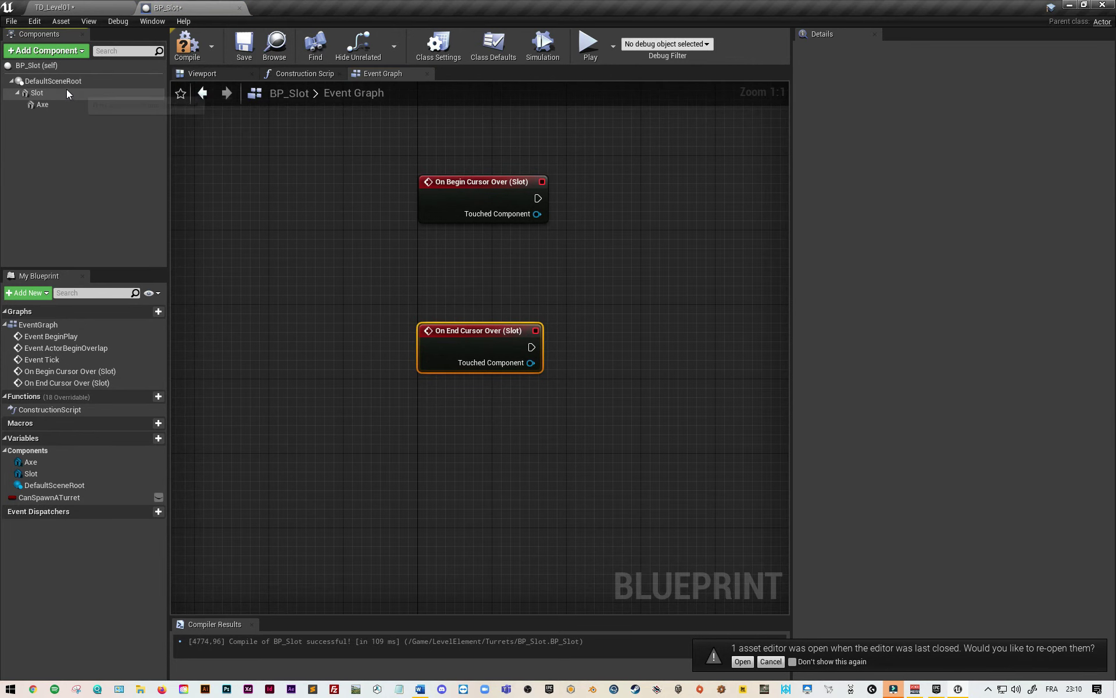
Step: Add On Clicked and On Released events for Slot
{"action": "right_click", "coordinate": [67, 92]}
{"action": "mouse_move", "coordinate": [119, 109]}
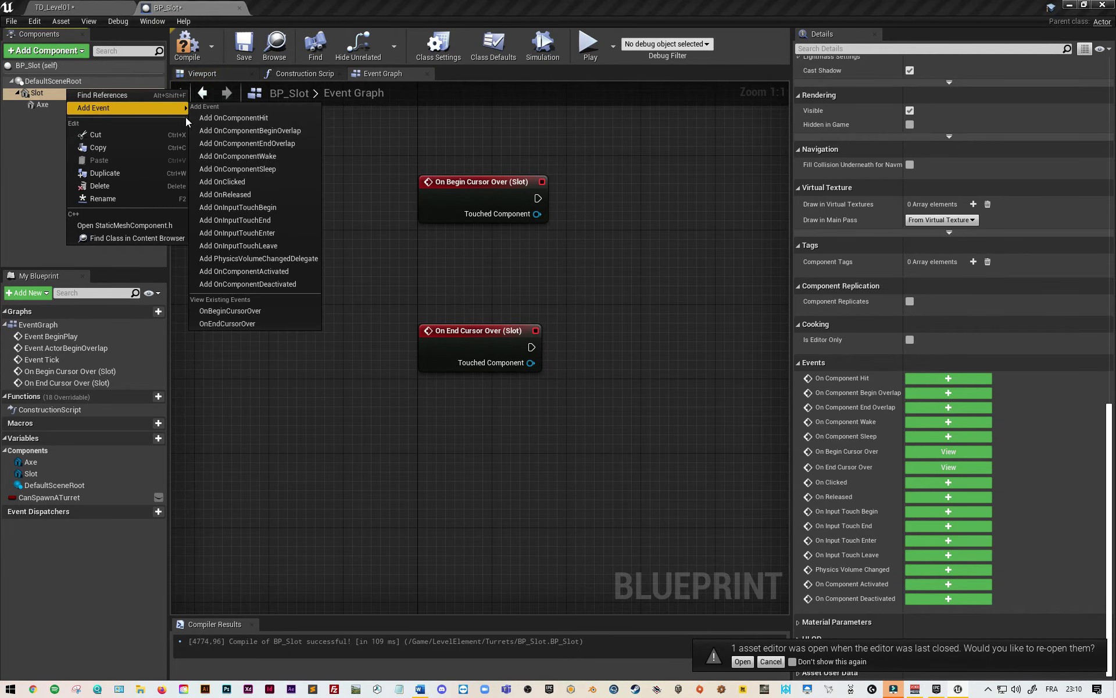
{"action": "left_click", "coordinate": [237, 181]}
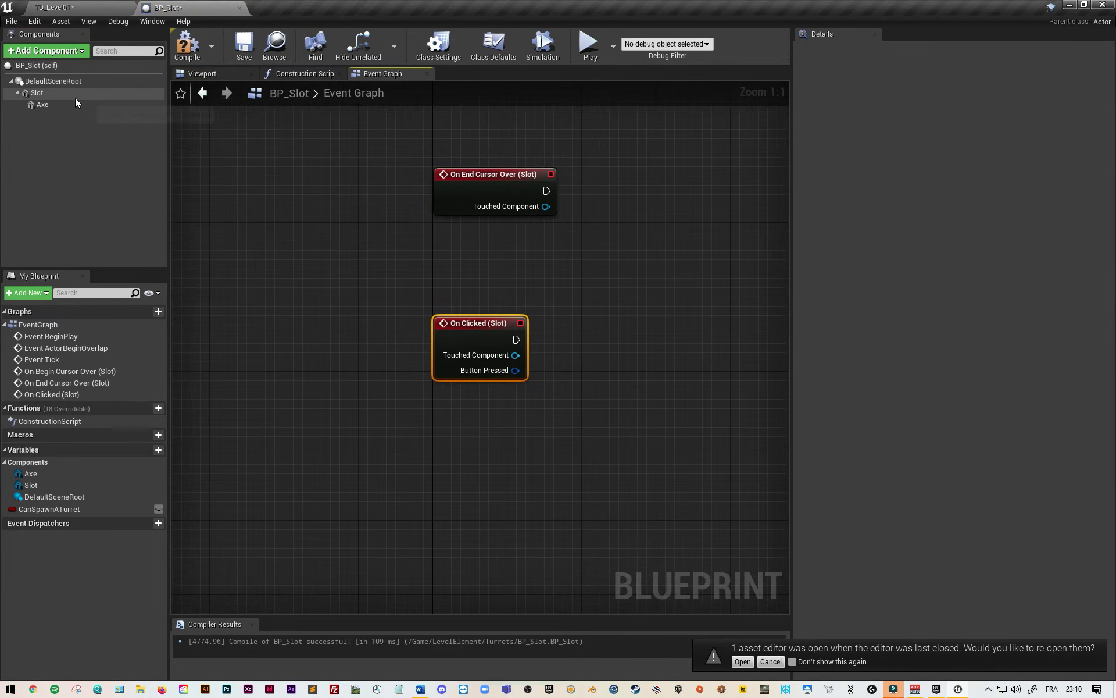
{"action": "right_click", "coordinate": [75, 96]}
{"action": "mouse_move", "coordinate": [122, 119]}
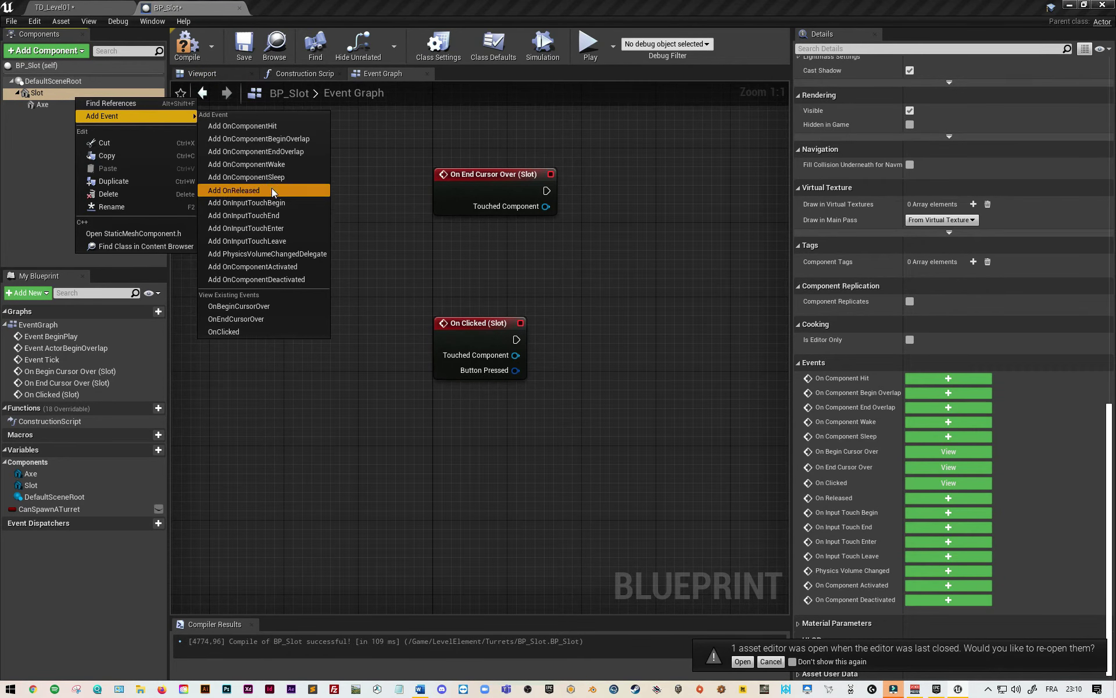
{"action": "left_click", "coordinate": [250, 189]}
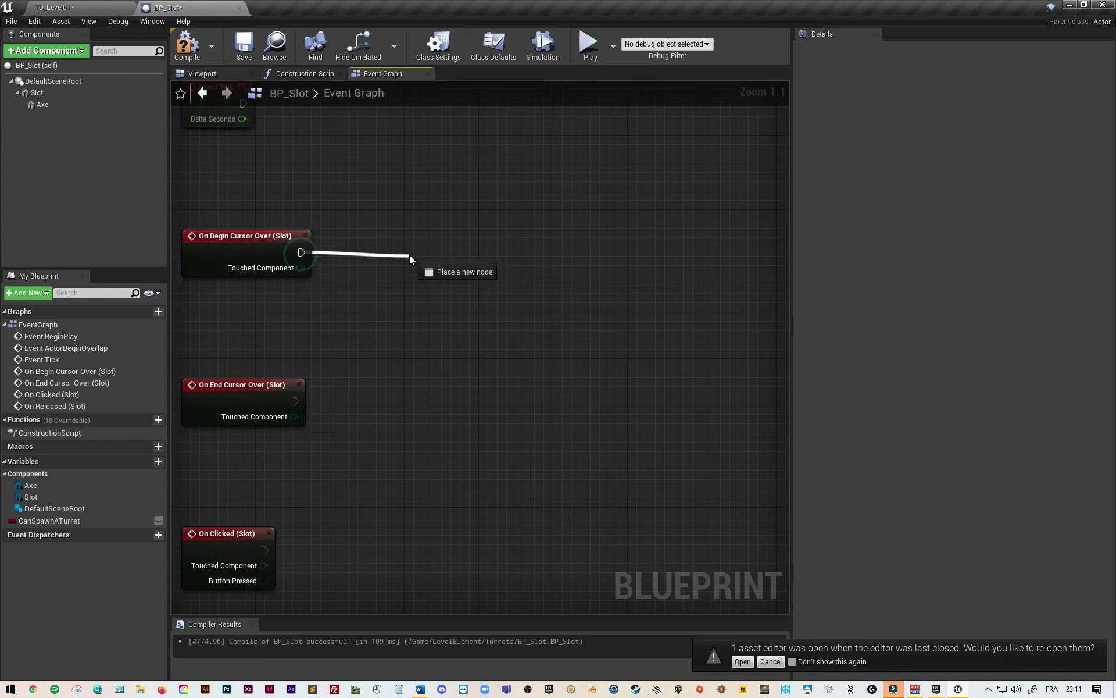
Step: From On Begin Cursor Over, add a Set Material on Slot using M_TurretMouseOver
{"action": "left_click_drag", "start_coordinate": [302, 256], "coordinate": [409, 249]}
{"action": "type", "text": "set material"}
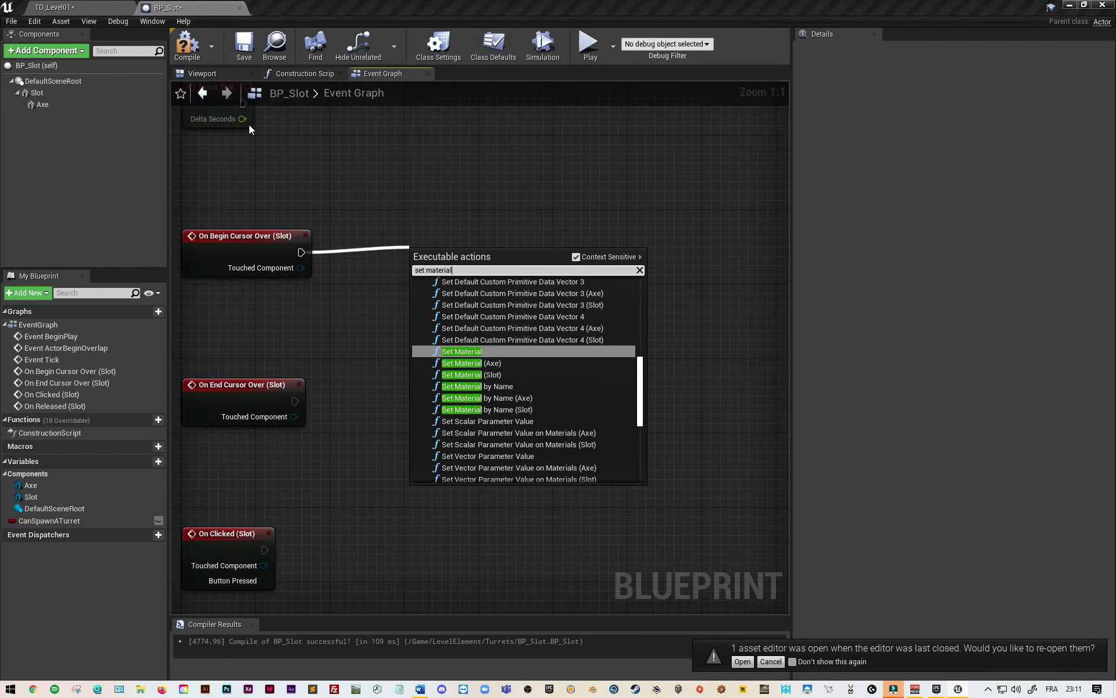
{"action": "left_click", "coordinate": [490, 375]}
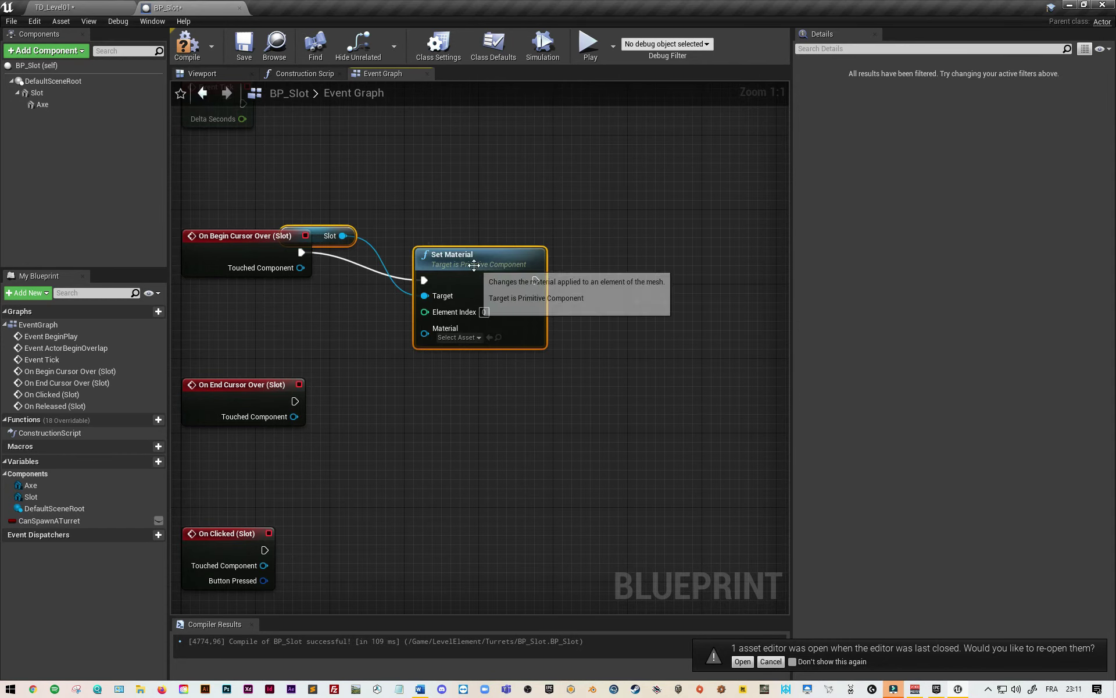
{"action": "left_click_drag", "start_coordinate": [428, 226], "coordinate": [390, 226]}
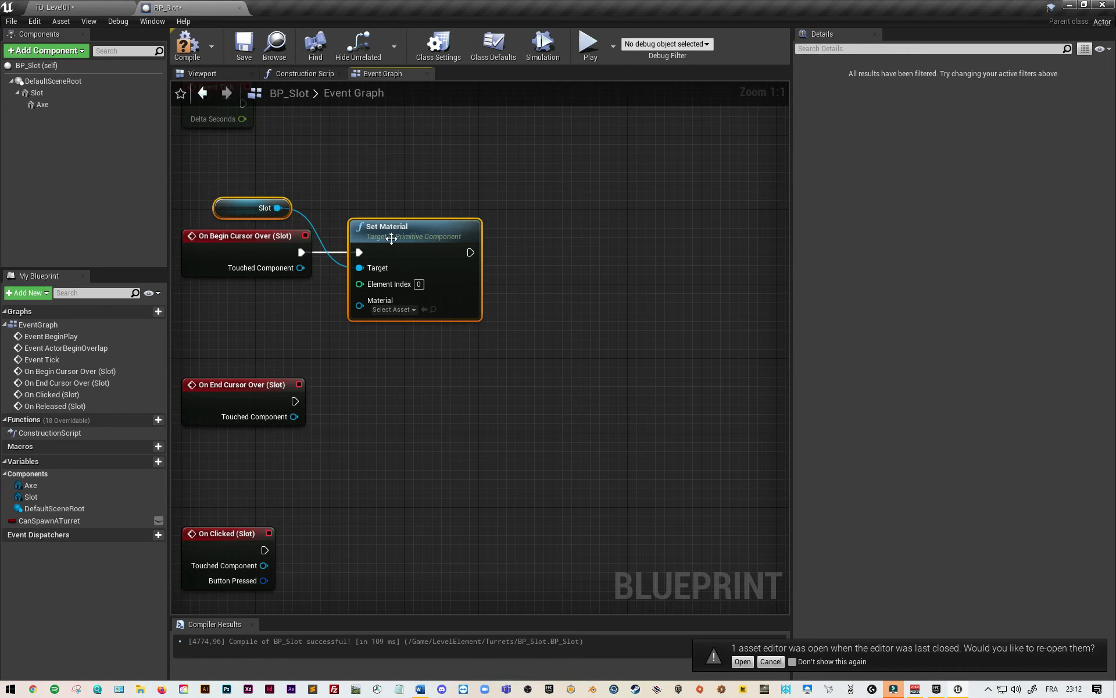
{"action": "left_click", "coordinate": [402, 309]}
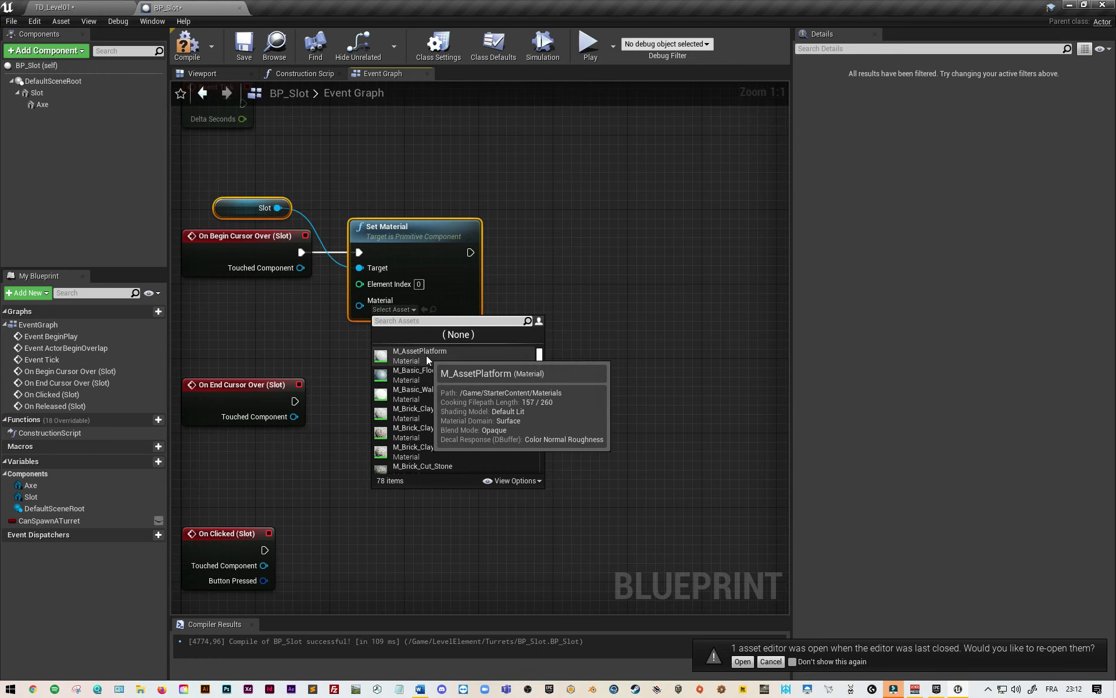
{"action": "type", "text": "M_tu"}
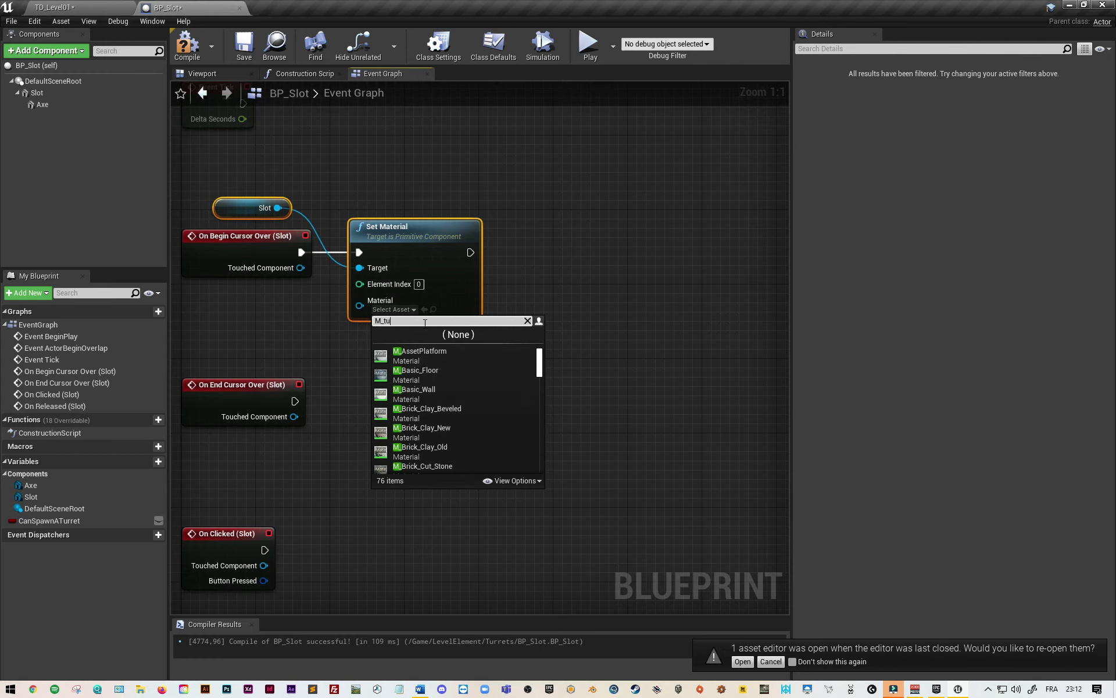
{"action": "type", "text": "rr"}
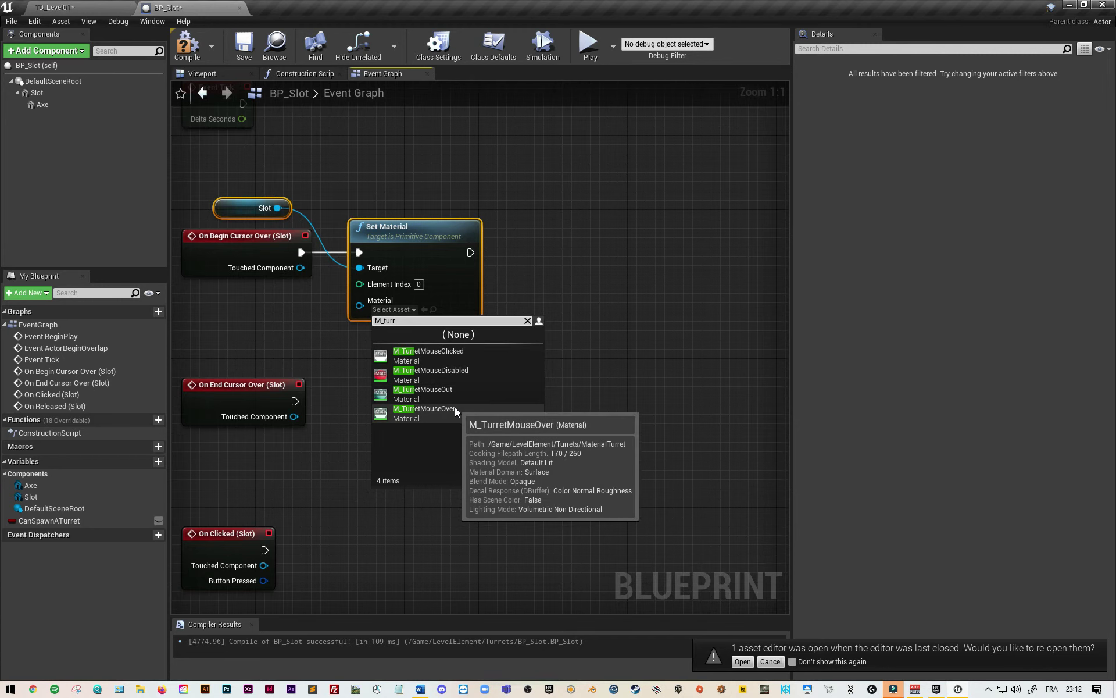
{"action": "left_click", "coordinate": [454, 411]}
Step: Copy the Slot and Set Material nodes and paste copies beside the other events
{"action": "scroll", "coordinate": [581, 320], "scroll_direction": "down", "scroll_amount": 1}
{"action": "right_click_drag", "start_coordinate": [605, 313], "coordinate": [577, 348]}
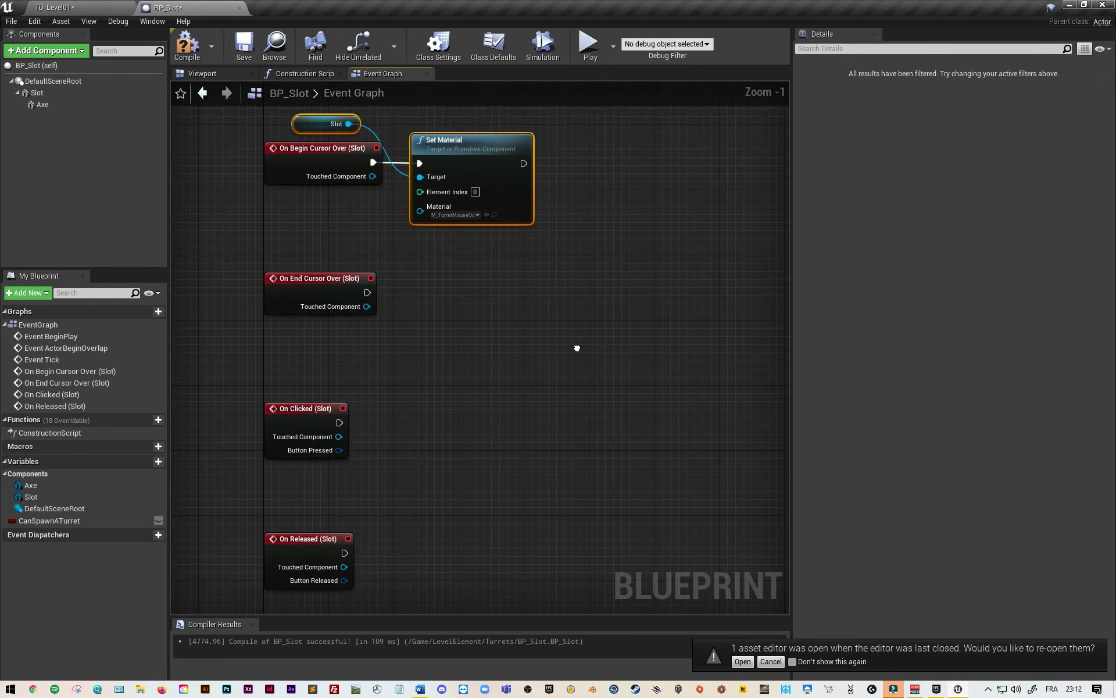
{"action": "left_click", "coordinate": [573, 195]}
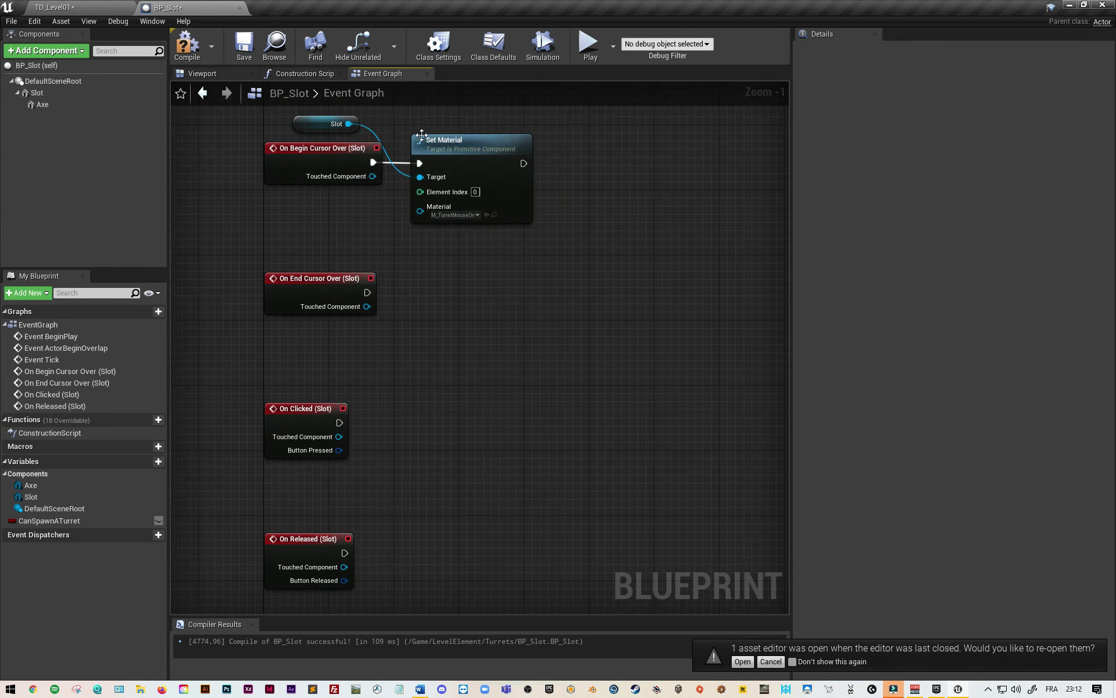
{"action": "left_click_drag", "start_coordinate": [263, 110], "coordinate": [473, 138]}
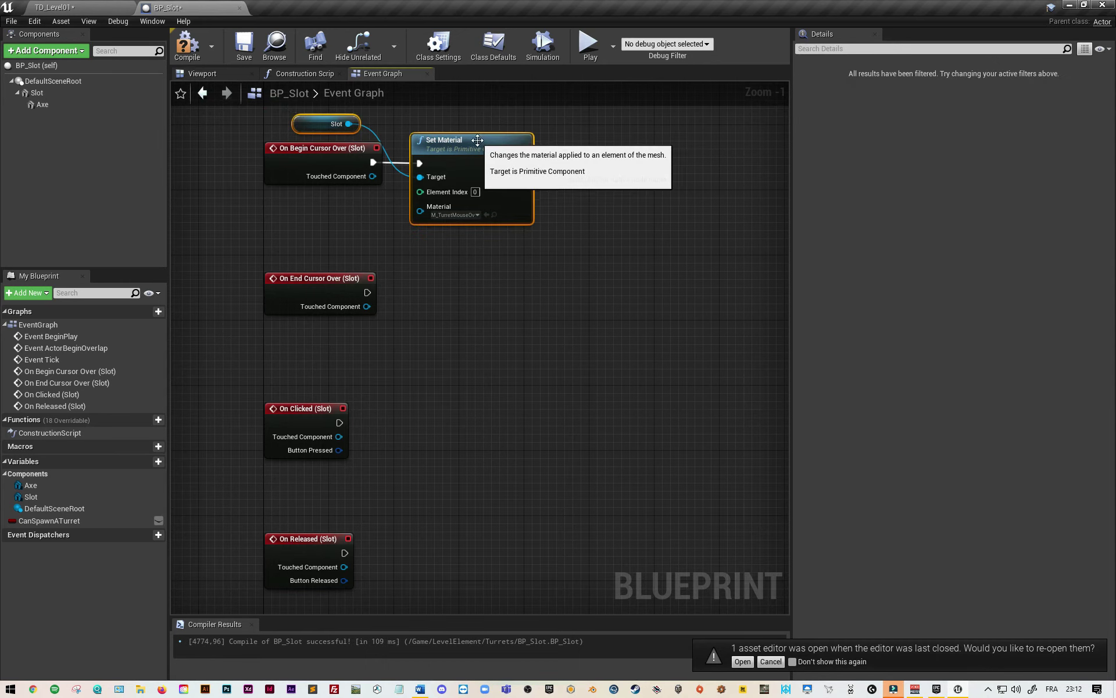
{"action": "key", "text": "ctrl+c"}
{"action": "key", "text": "ctrl+v"}
{"action": "mouse_move", "coordinate": [631, 169]}
{"action": "left_mouse_down"}
{"action": "mouse_move", "coordinate": [561, 314]}
{"action": "mouse_move", "coordinate": [457, 365]}
{"action": "left_mouse_up"}
{"action": "key", "text": "ctrl+v"}
{"action": "left_click_drag", "start_coordinate": [724, 332], "coordinate": [499, 423]}
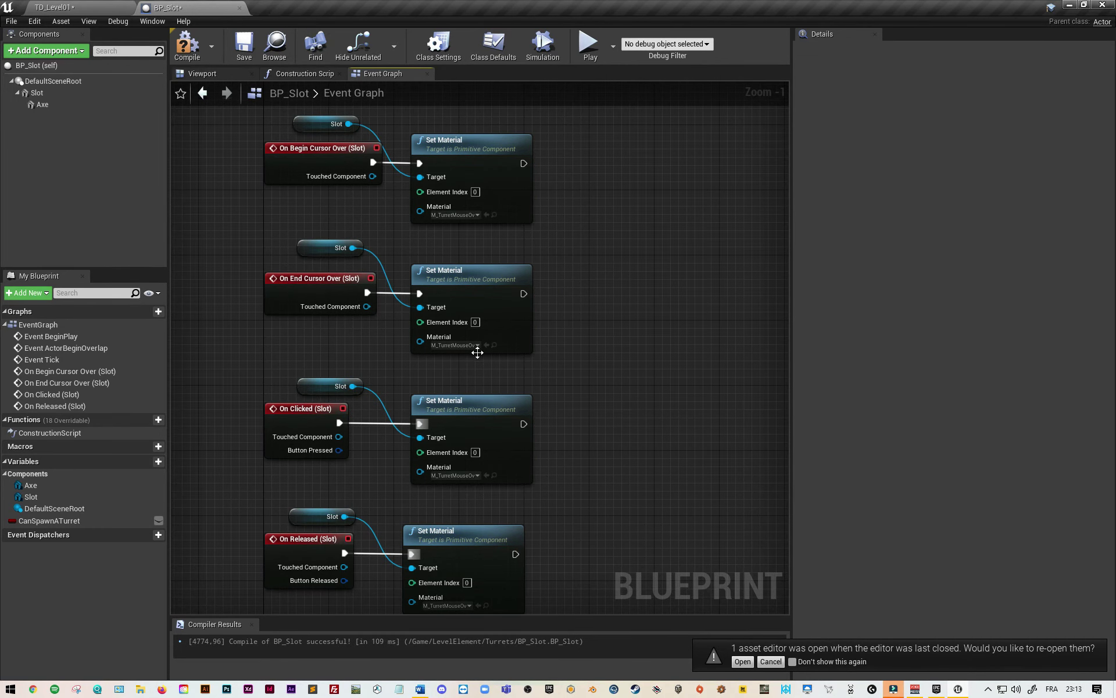
Step: Assign M_TurretMouseOut to the end-cursor Set Material and M_TurretMouseClicked to the click one
{"action": "left_click", "coordinate": [476, 346]}
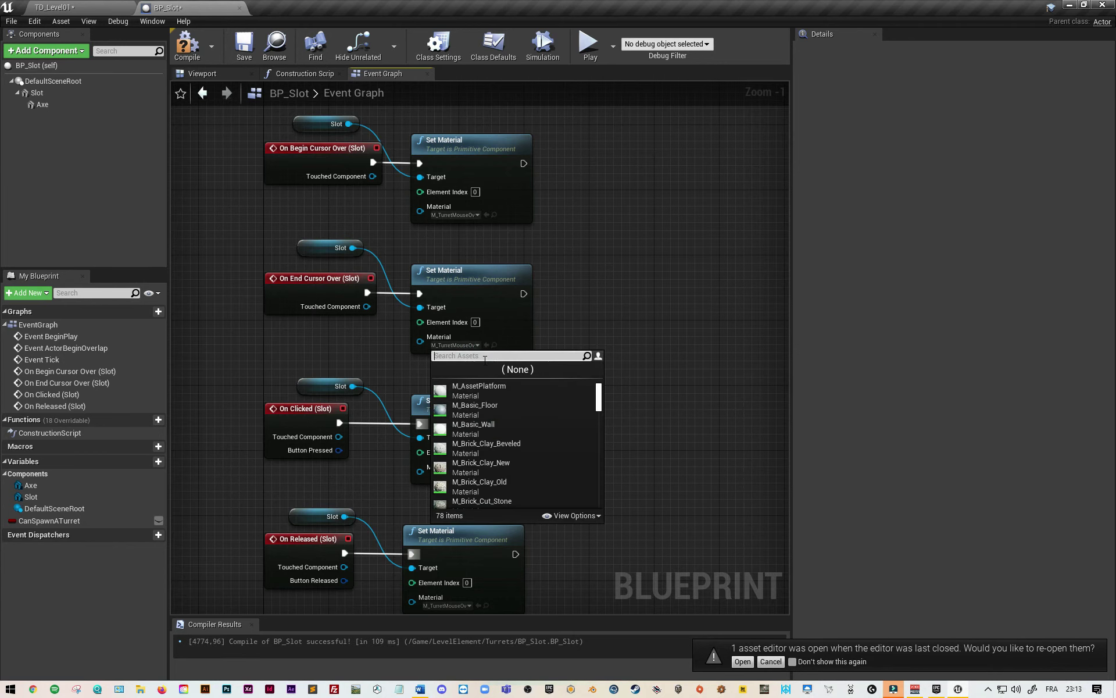
{"action": "type", "text": "m_turret"}
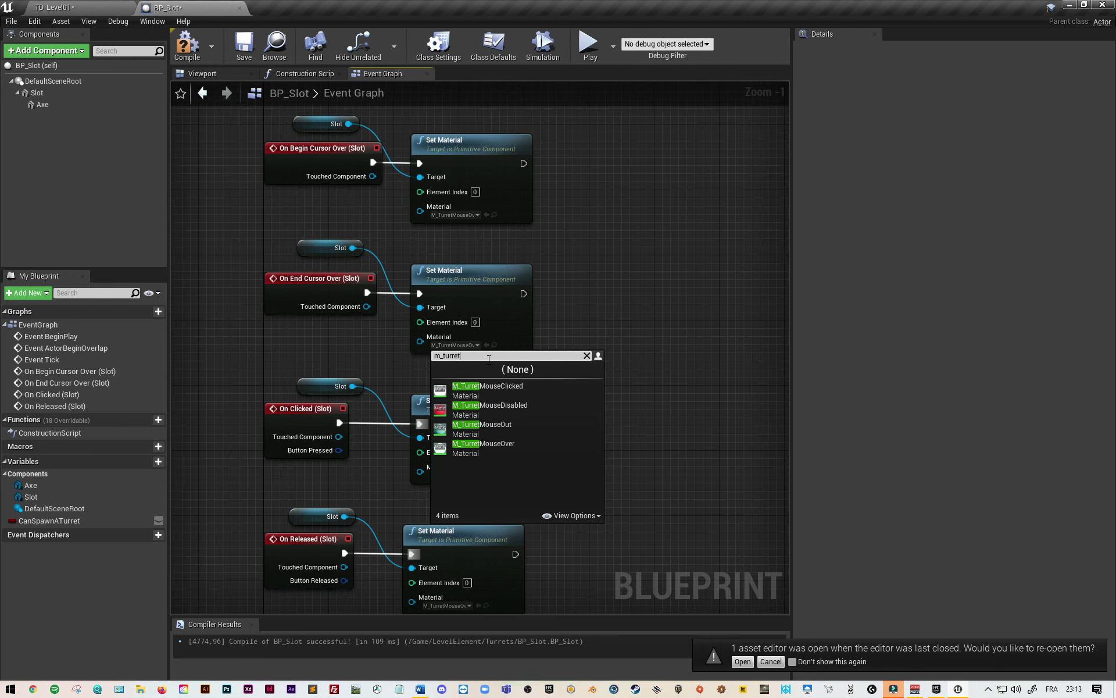
{"action": "left_click", "coordinate": [479, 428]}
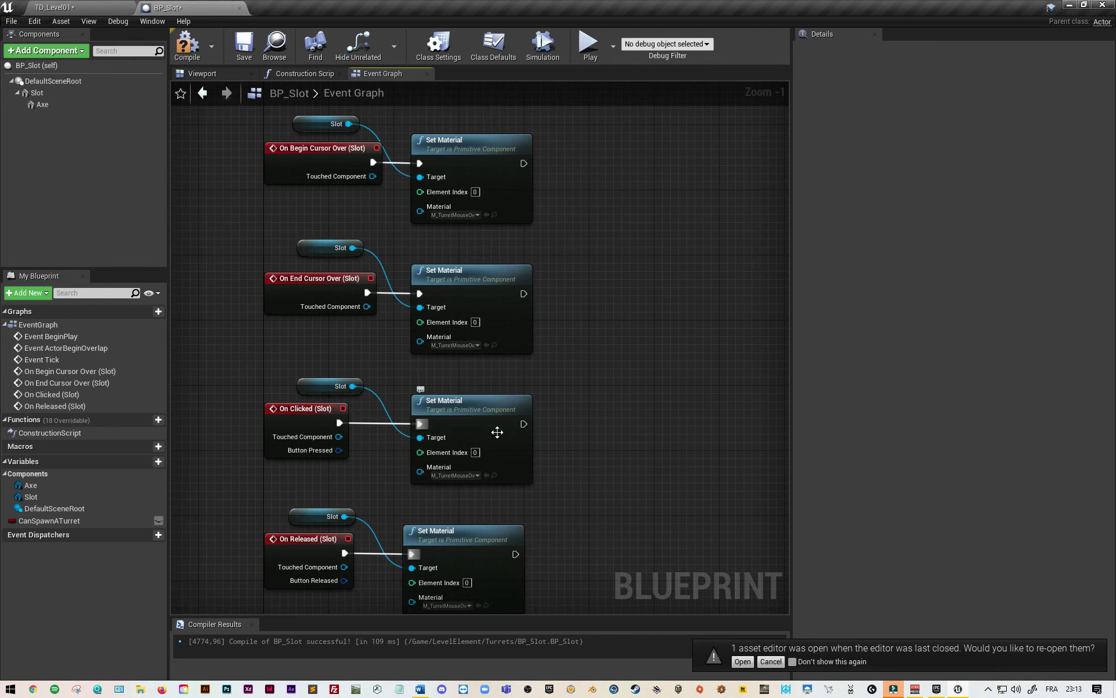
{"action": "left_click", "coordinate": [477, 476]}
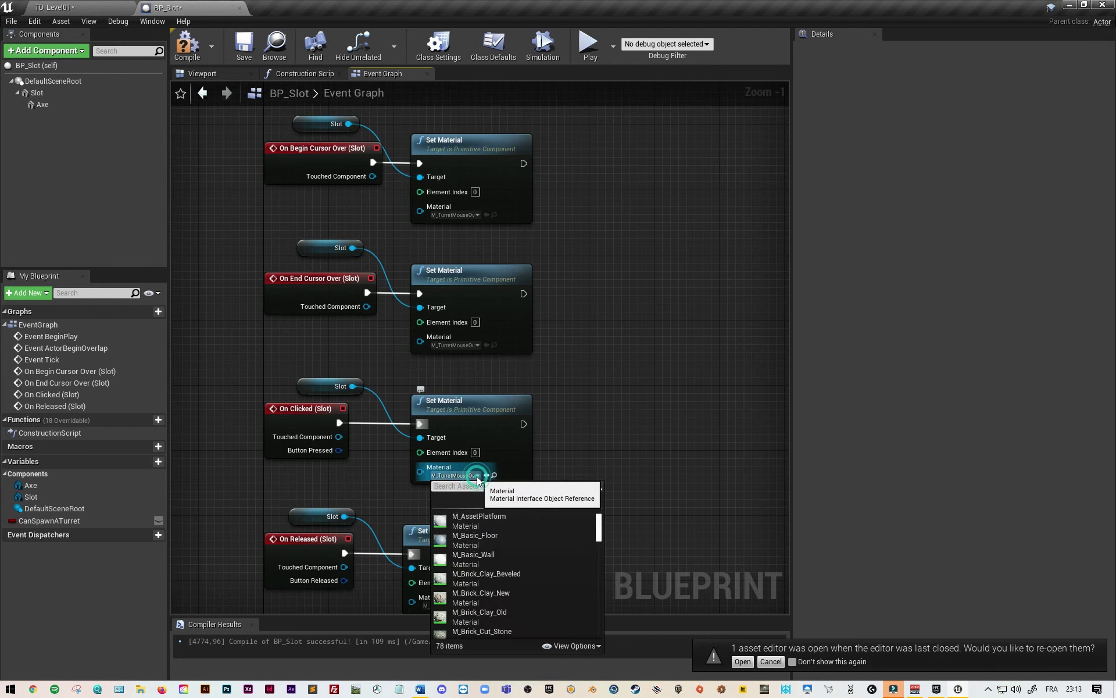
{"action": "type", "text": "M_turret"}
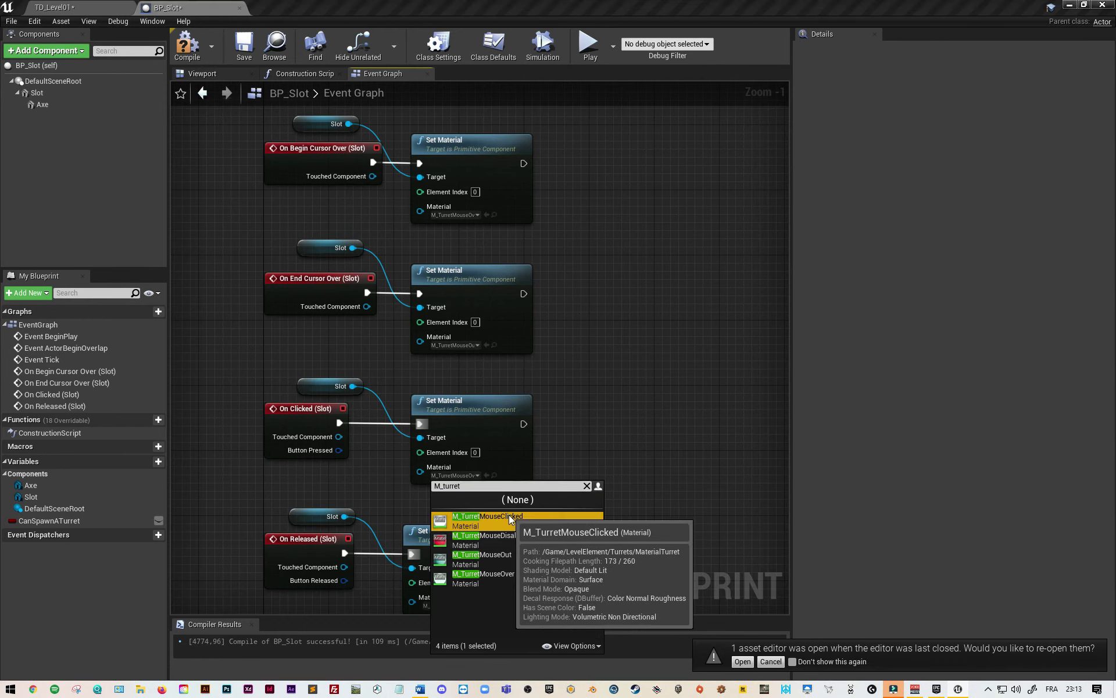
{"action": "left_click", "coordinate": [508, 515]}
Step: Set the On Released Set Material to M_TurretMouseOver, compile and save BP_Slot, and return to TD_Level01
{"action": "scroll", "coordinate": [566, 520], "scroll_direction": "down", "scroll_amount": 3}
{"action": "scroll", "coordinate": [565, 521], "scroll_direction": "up", "scroll_amount": 2}
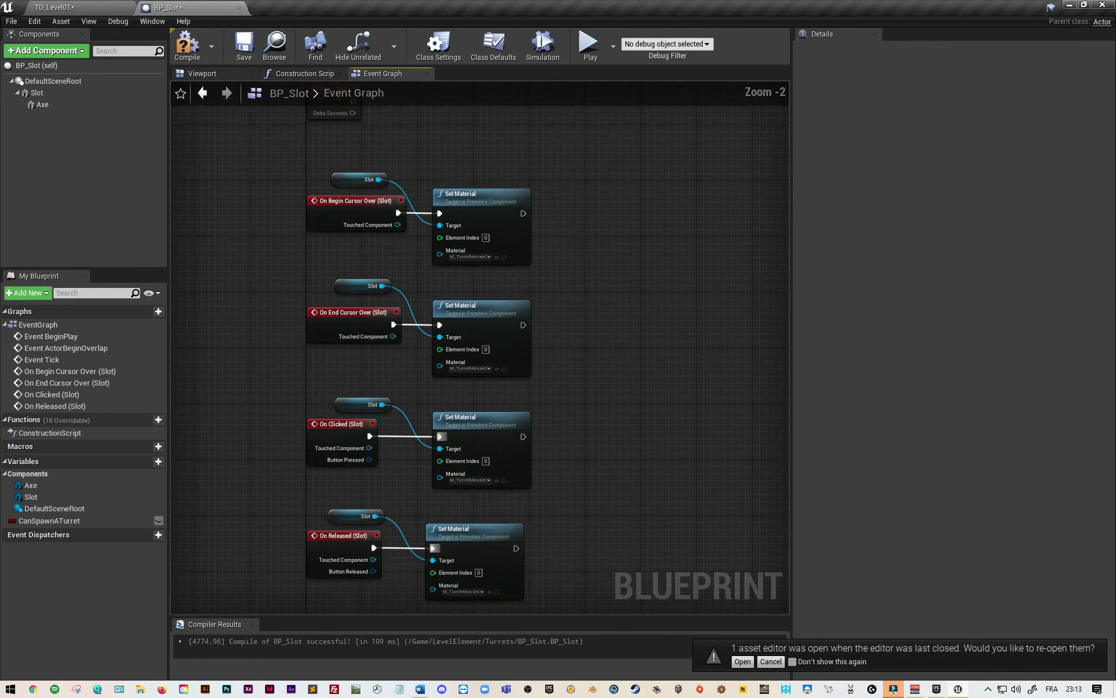
{"action": "right_click_drag", "start_coordinate": [565, 521], "coordinate": [563, 492]}
{"action": "scroll", "coordinate": [563, 494], "scroll_direction": "up", "scroll_amount": 1}
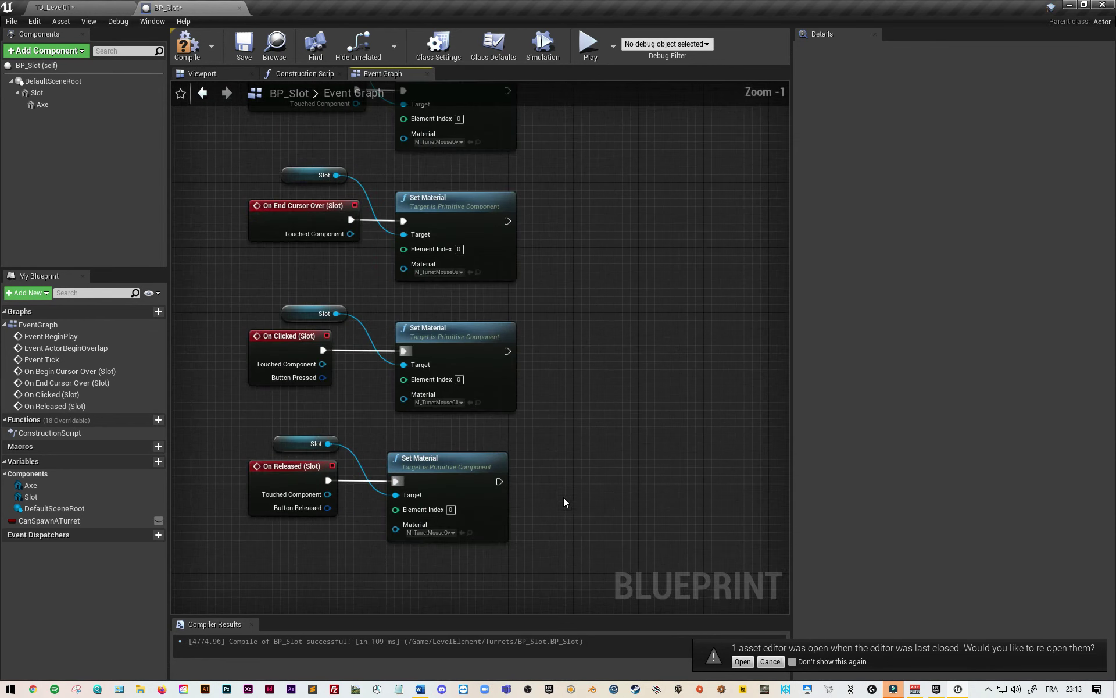
{"action": "left_click", "coordinate": [452, 535]}
{"action": "type", "text": "M_turret"}
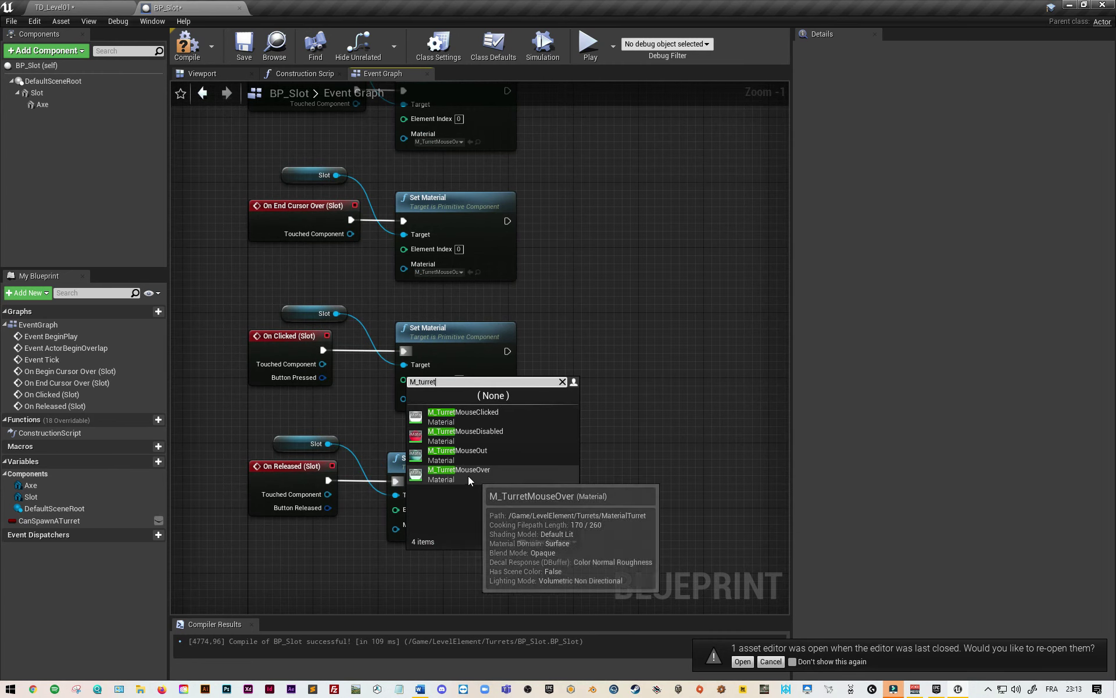
{"action": "left_click", "coordinate": [472, 472]}
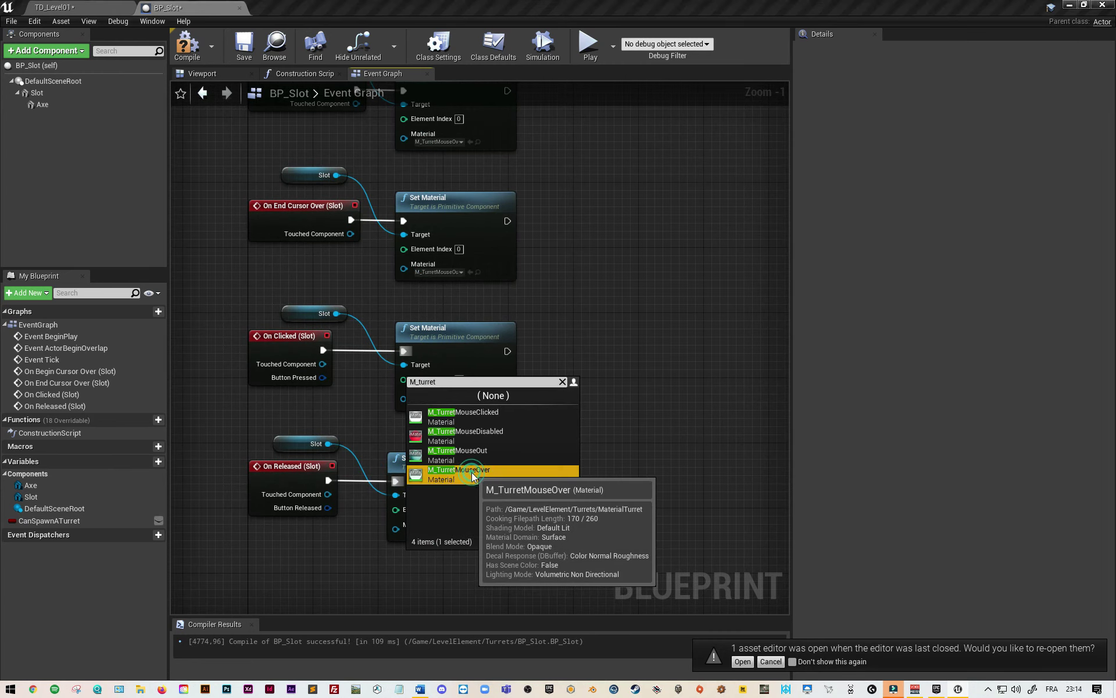
{"action": "left_click", "coordinate": [186, 47]}
{"action": "left_click", "coordinate": [244, 47]}
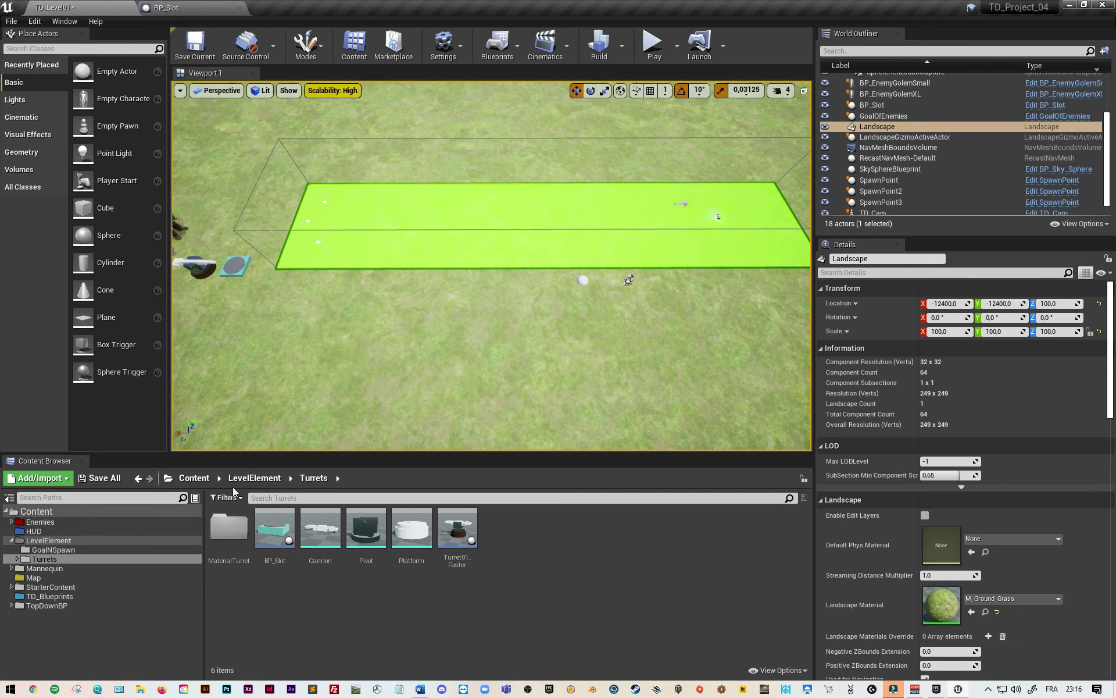
Step: Open GM_TowerDefense from the TD_Blueprints folder and show its Event Graph
{"action": "left_click", "coordinate": [194, 478]}
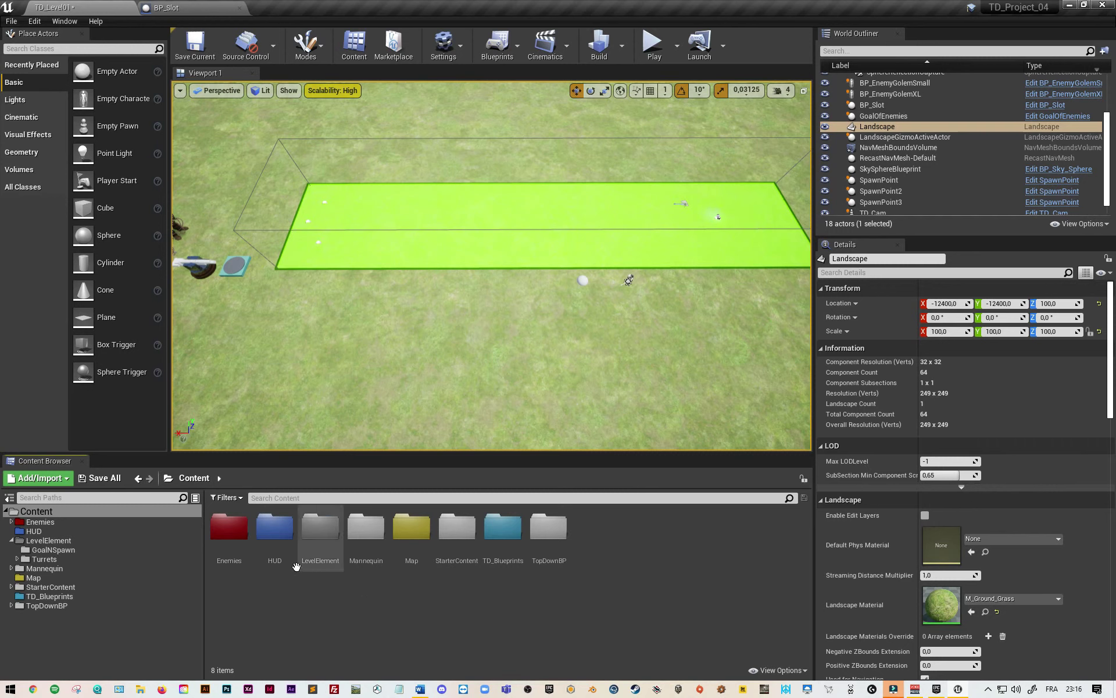
{"action": "double_click", "coordinate": [503, 542]}
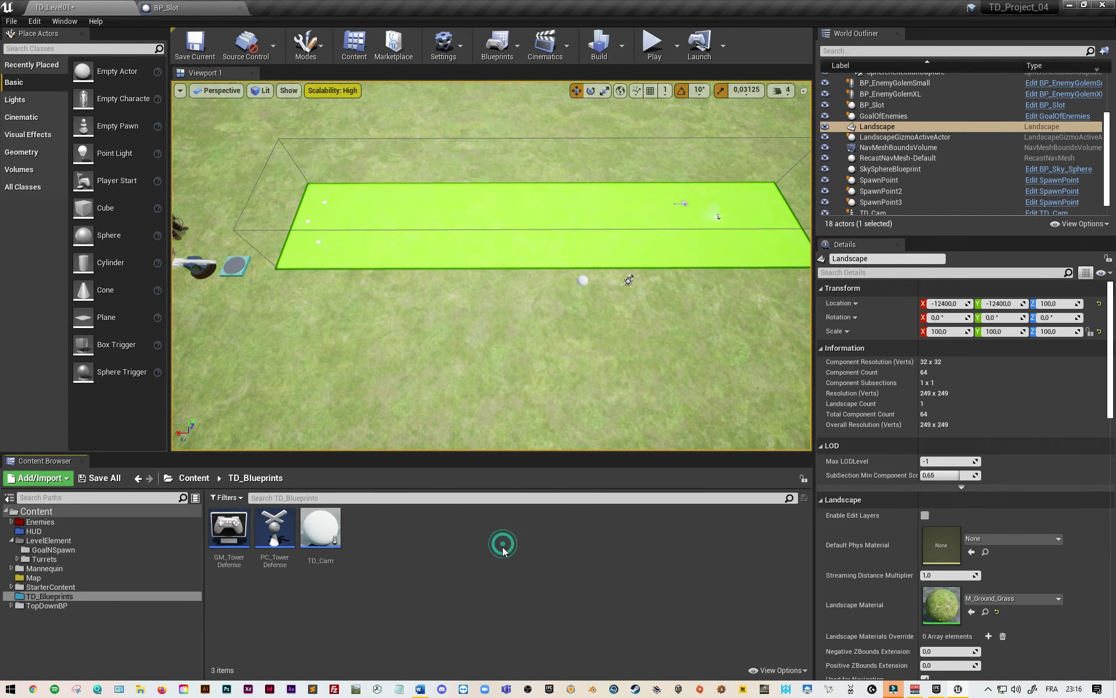
{"action": "double_click", "coordinate": [232, 534]}
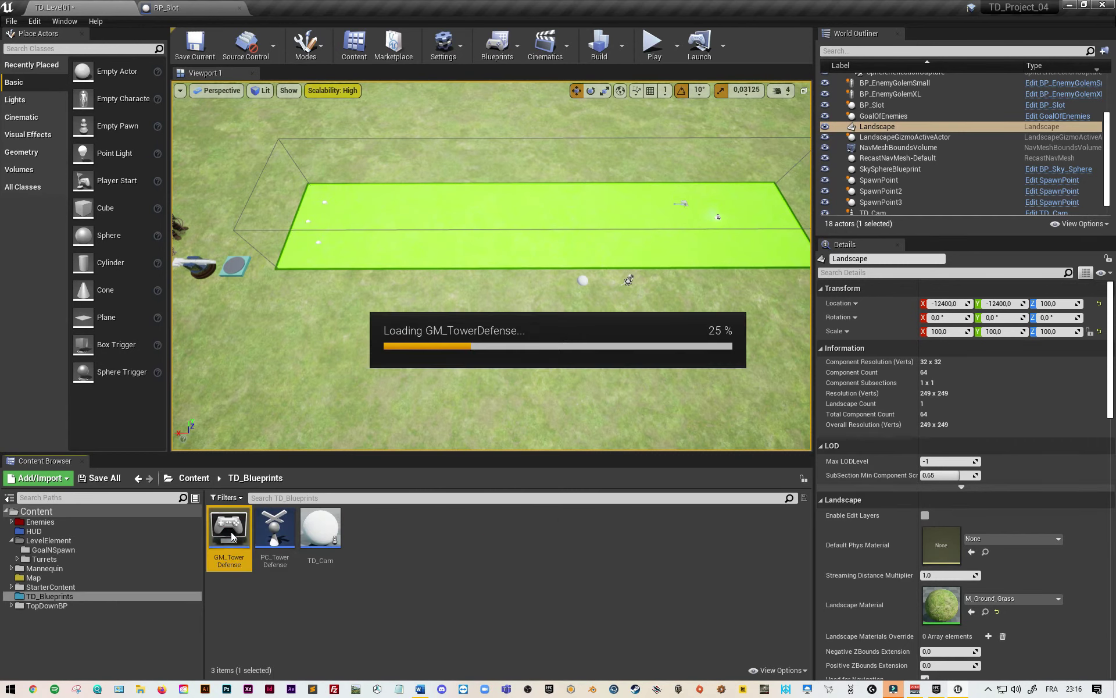
{"action": "right_click_drag", "start_coordinate": [285, 453], "coordinate": [605, 462]}
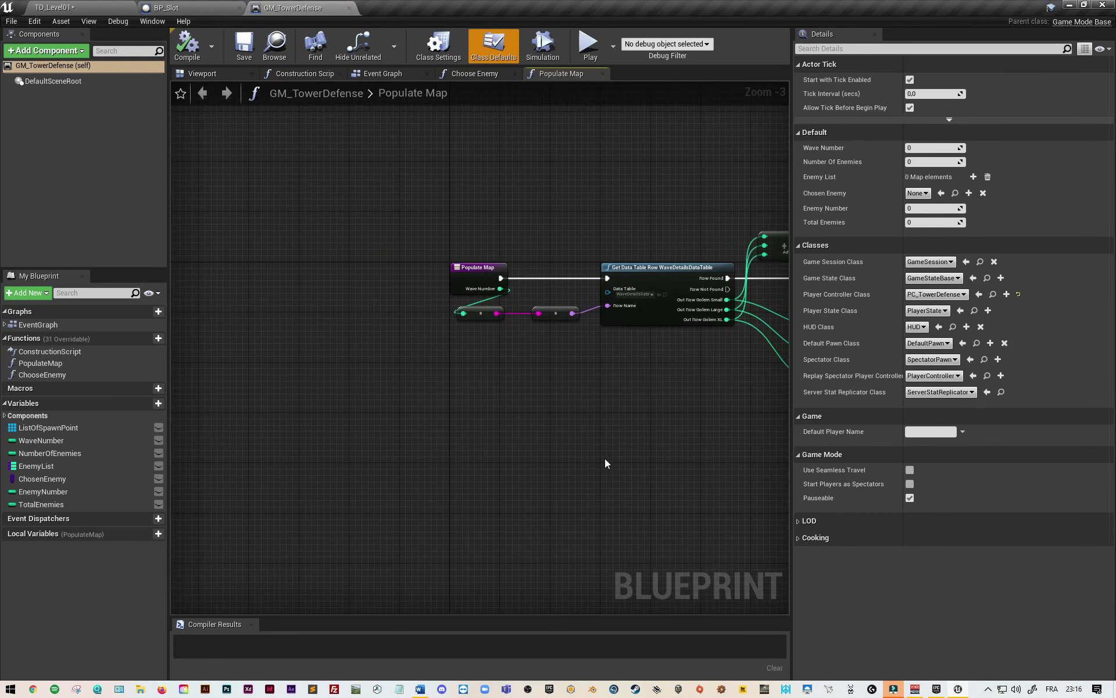
{"action": "left_click", "coordinate": [378, 74]}
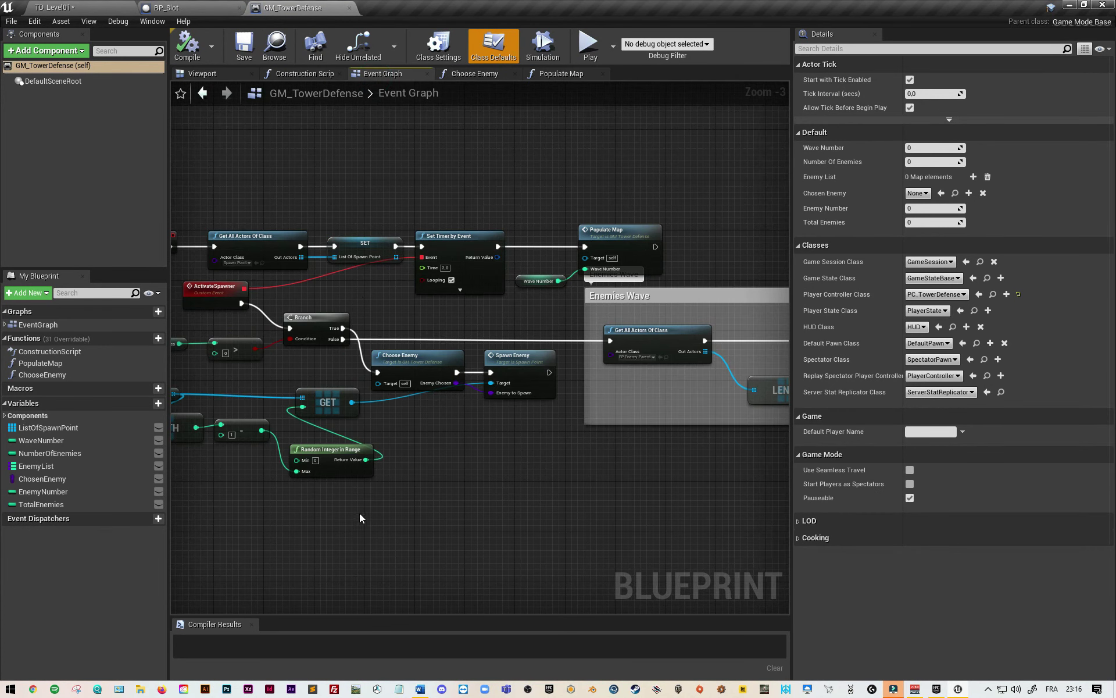
Step: Insert a Sequence node after Event BeginPlay
{"action": "right_click_drag", "start_coordinate": [360, 518], "coordinate": [689, 488]}
{"action": "mouse_move", "coordinate": [494, 203]}
{"action": "left_mouse_down"}
{"action": "mouse_move", "coordinate": [163, 203]}
{"action": "mouse_move", "coordinate": [347, 217]}
{"action": "mouse_move", "coordinate": [314, 207]}
{"action": "left_mouse_up"}
{"action": "type", "text": "sequence"}
{"action": "key", "text": "Return"}
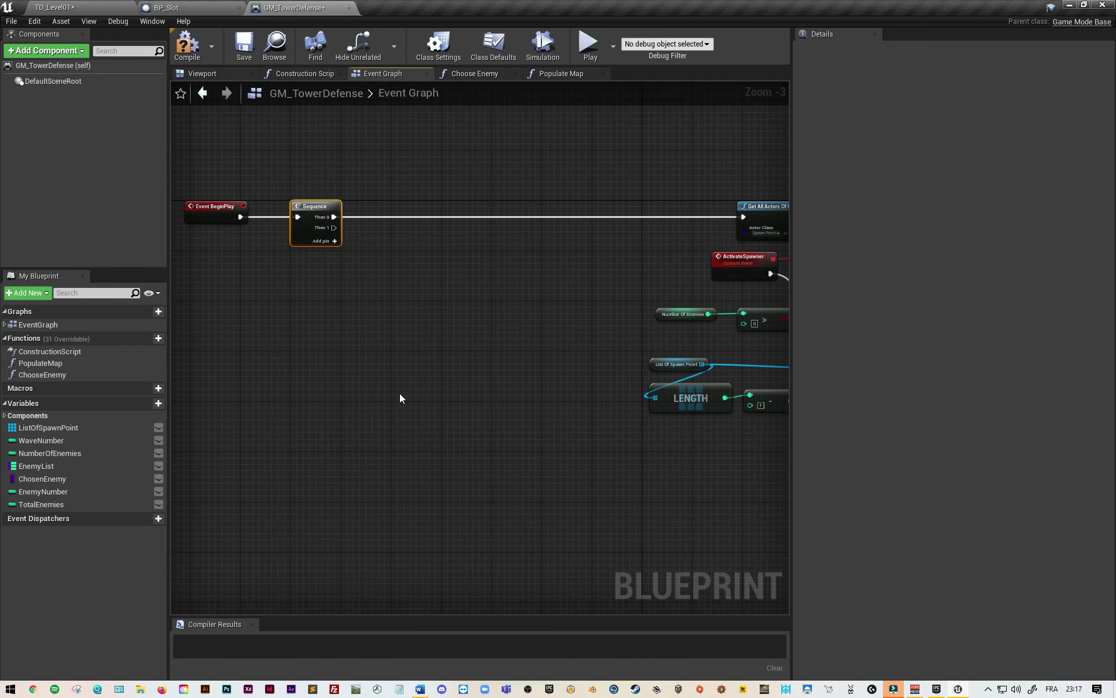
{"action": "right_click_drag", "start_coordinate": [399, 394], "coordinate": [366, 332]}
Step: Add a Get Player Controller node feeding a Set Show Mouse Cursor node
{"action": "right_click", "coordinate": [331, 287]}
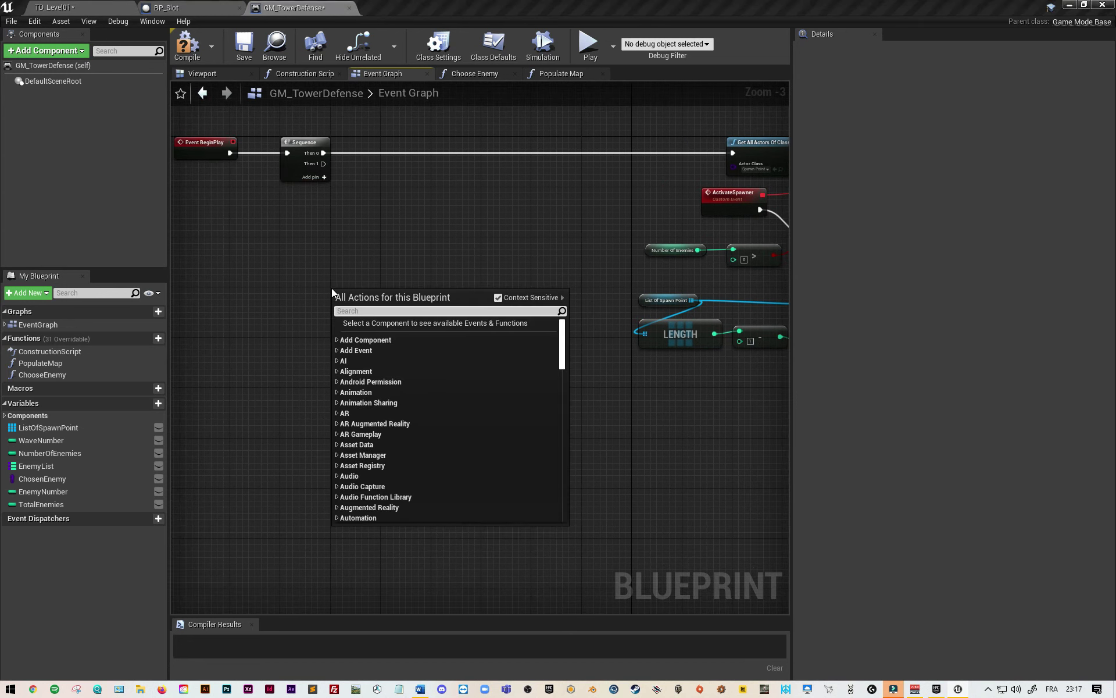
{"action": "type", "text": "get player"}
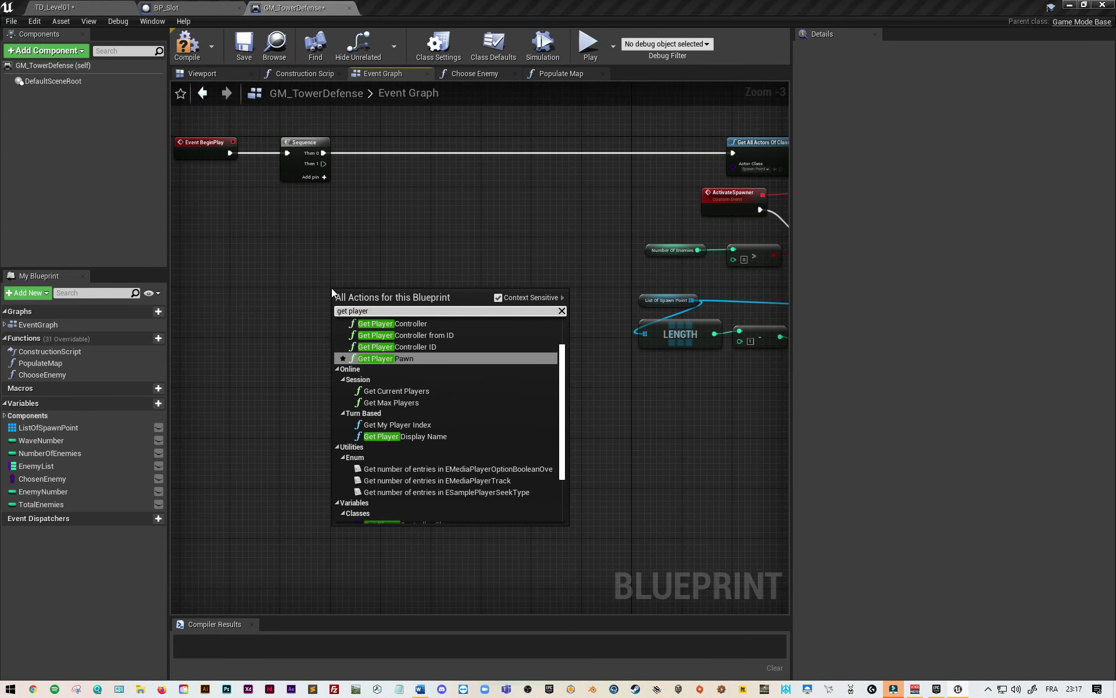
{"action": "type", "text": " ch"}
{"action": "key", "text": "BackSpace"}
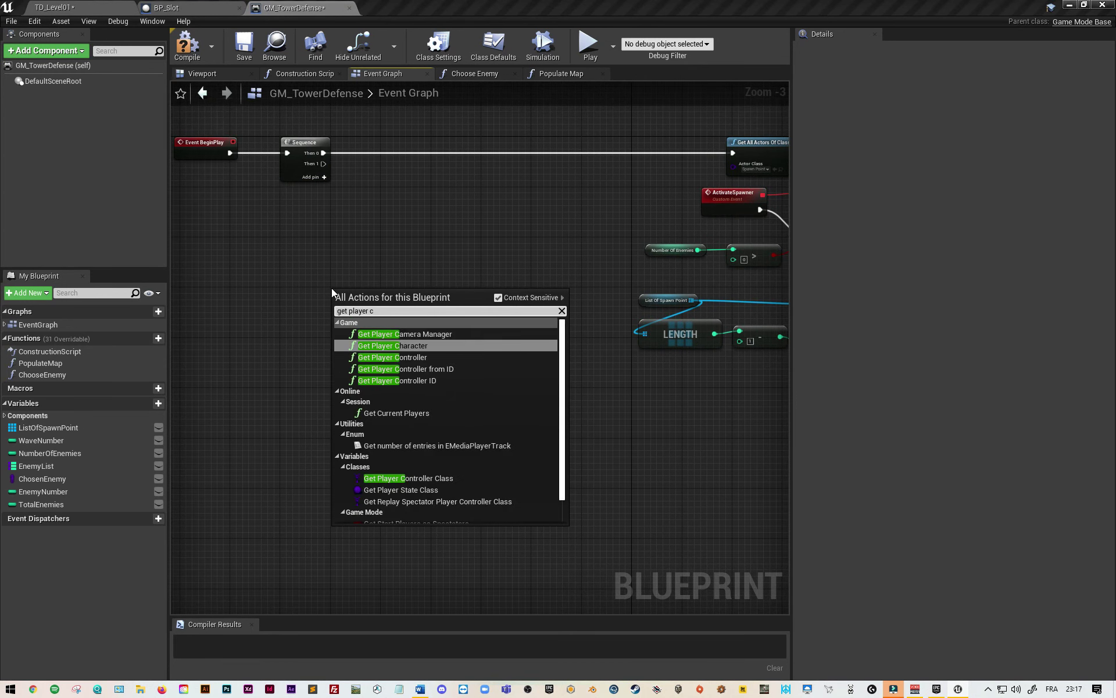
{"action": "type", "text": "ontrol"}
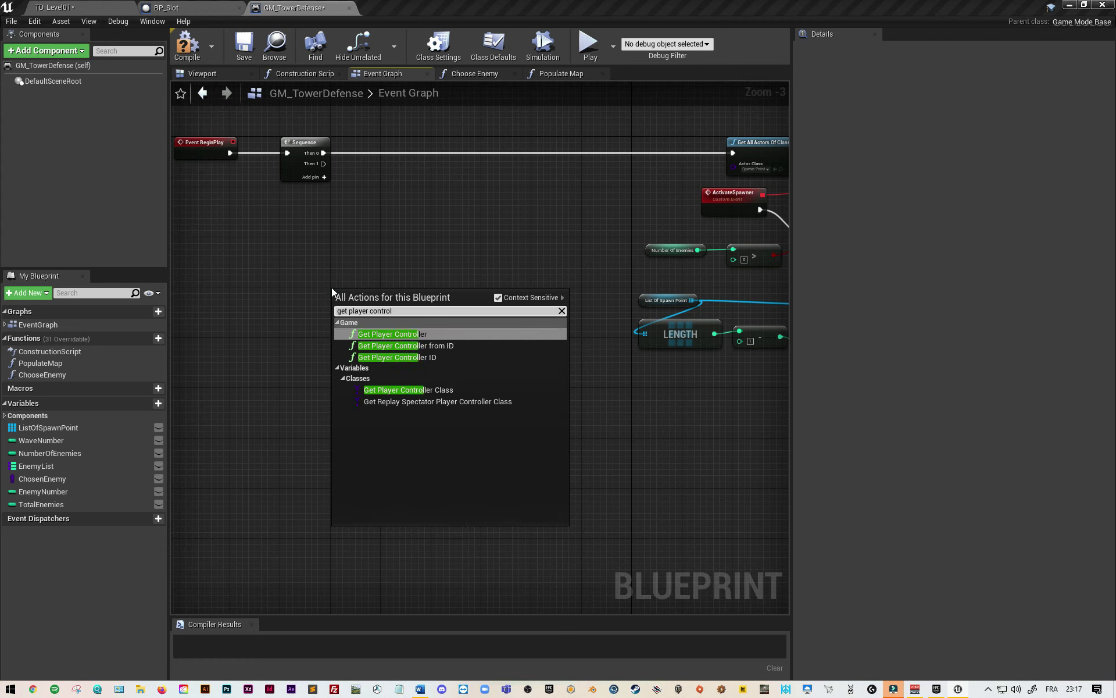
{"action": "left_click", "coordinate": [399, 335]}
{"action": "mouse_move", "coordinate": [378, 292]}
{"action": "left_mouse_down"}
{"action": "mouse_move", "coordinate": [314, 312]}
{"action": "mouse_move", "coordinate": [411, 267]}
{"action": "left_mouse_up"}
{"action": "type", "text": "set show mous"}
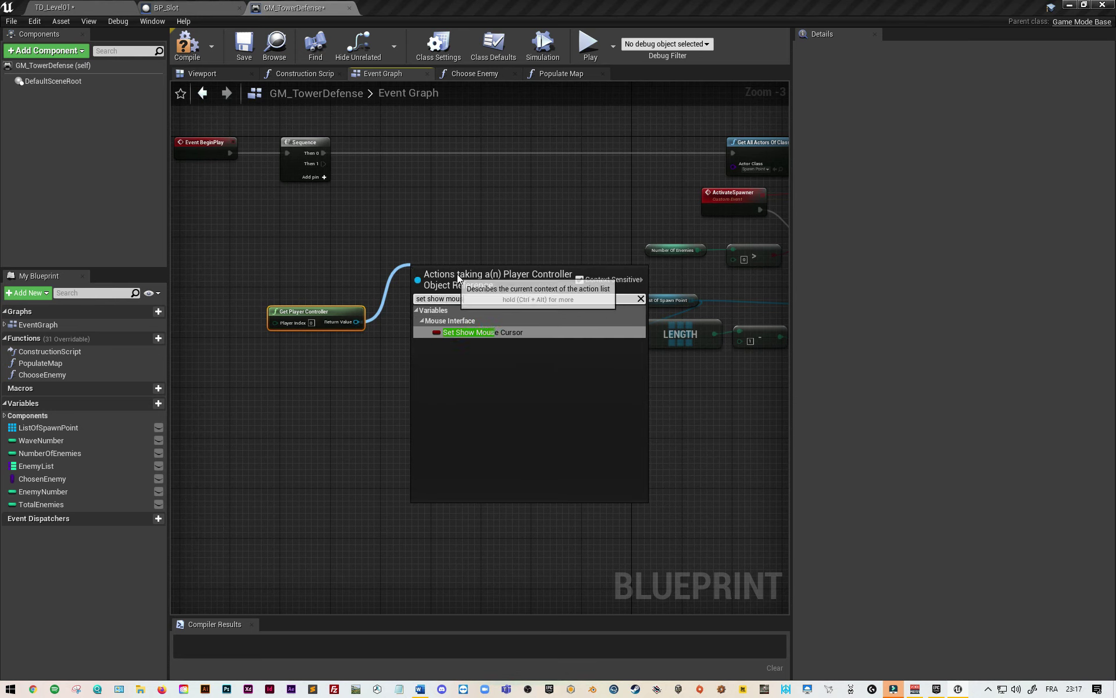
{"action": "left_click", "coordinate": [511, 333]}
Step: Add Set Enable Click Events and Set Enable Mouse Over Events nodes from the controller
{"action": "left_click_drag", "start_coordinate": [356, 321], "coordinate": [428, 346]}
{"action": "type", "text": "enable"}
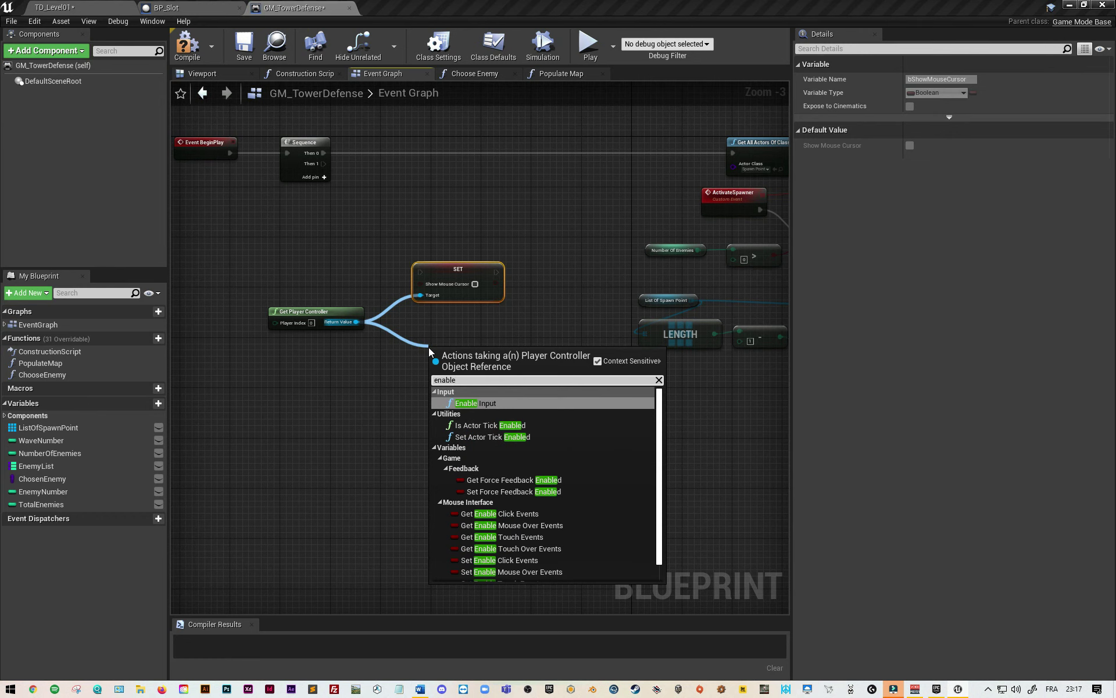
{"action": "type", "text": "clicke"}
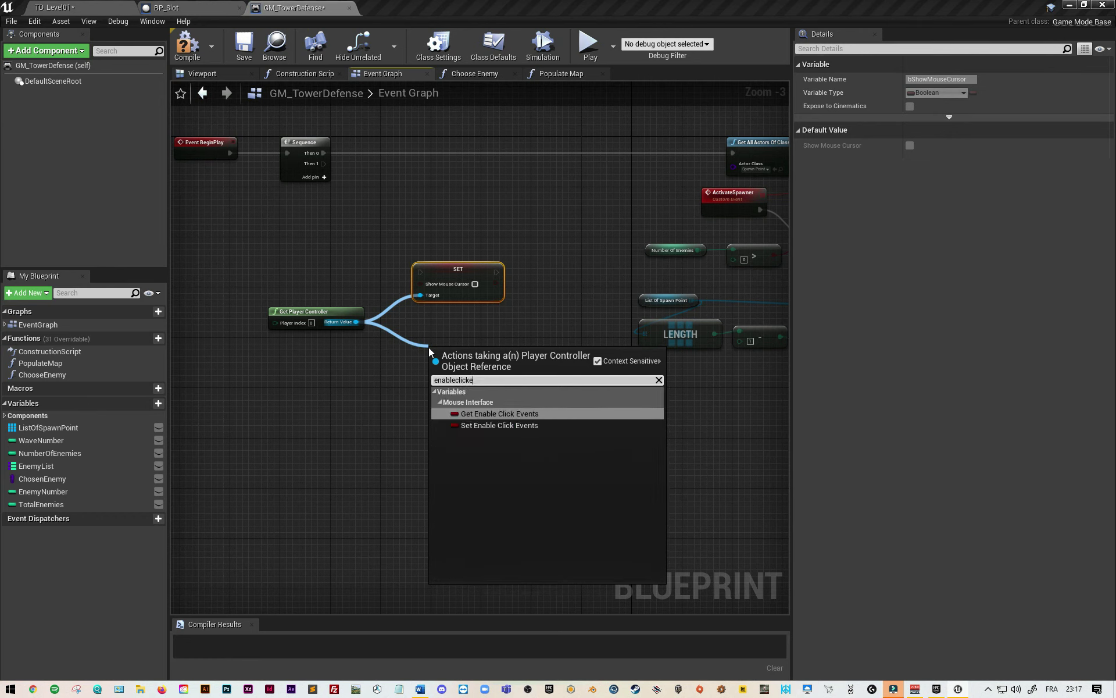
{"action": "type", "text": "vents"}
{"action": "left_click", "coordinate": [503, 425]}
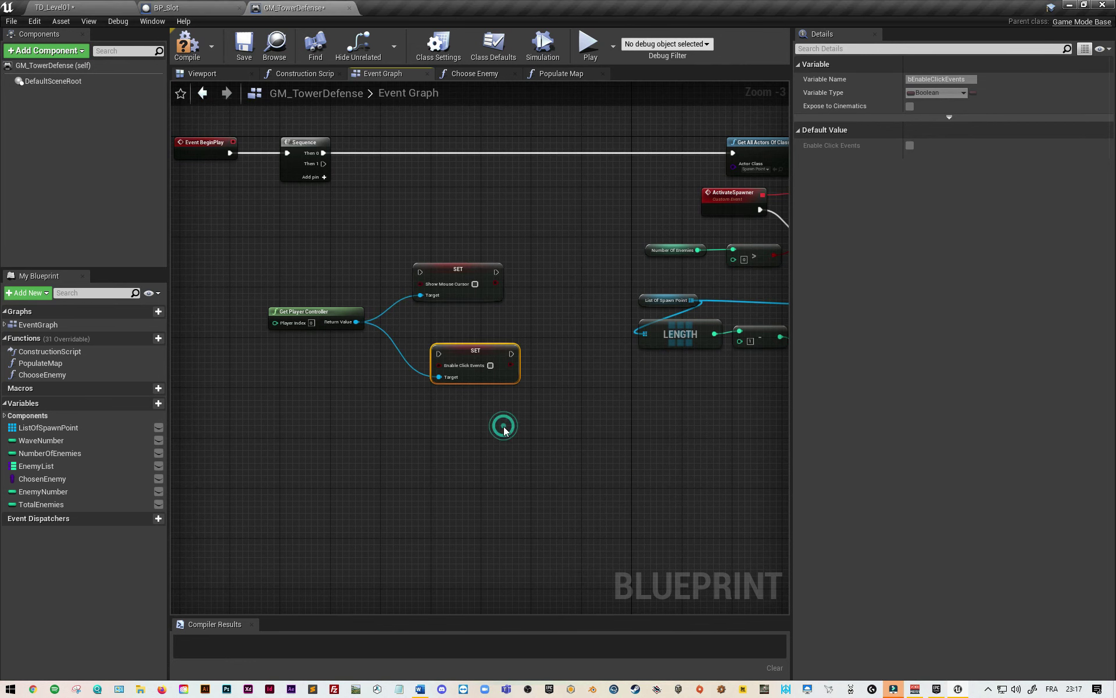
{"action": "left_click_drag", "start_coordinate": [431, 435], "coordinate": [431, 435]}
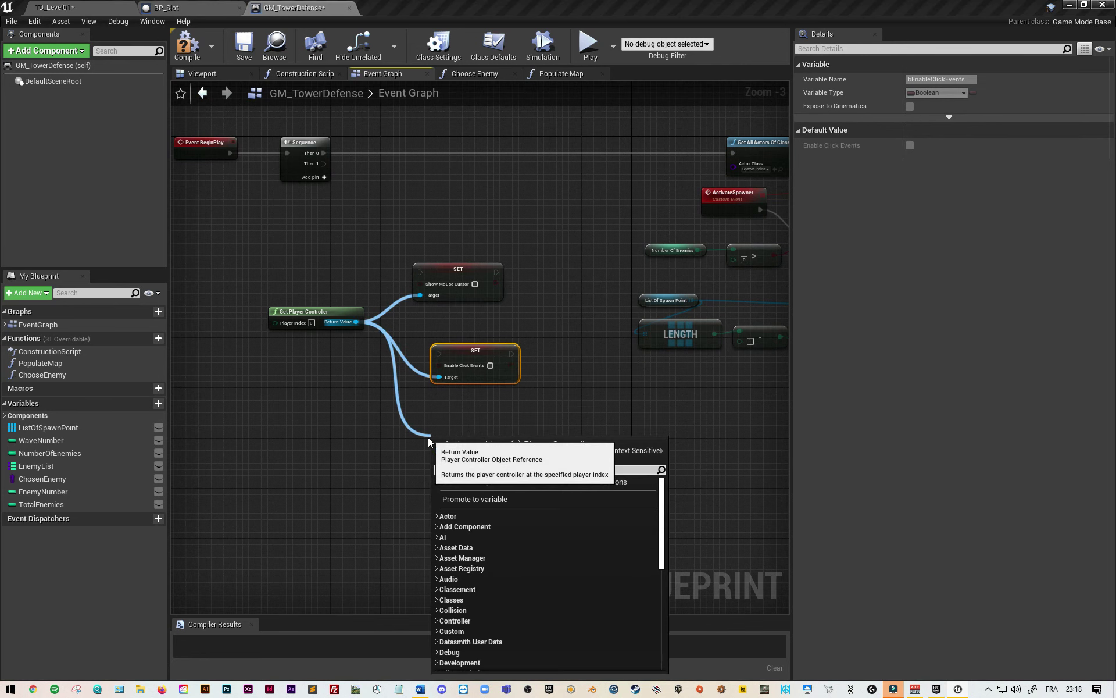
{"action": "type", "text": "enable"}
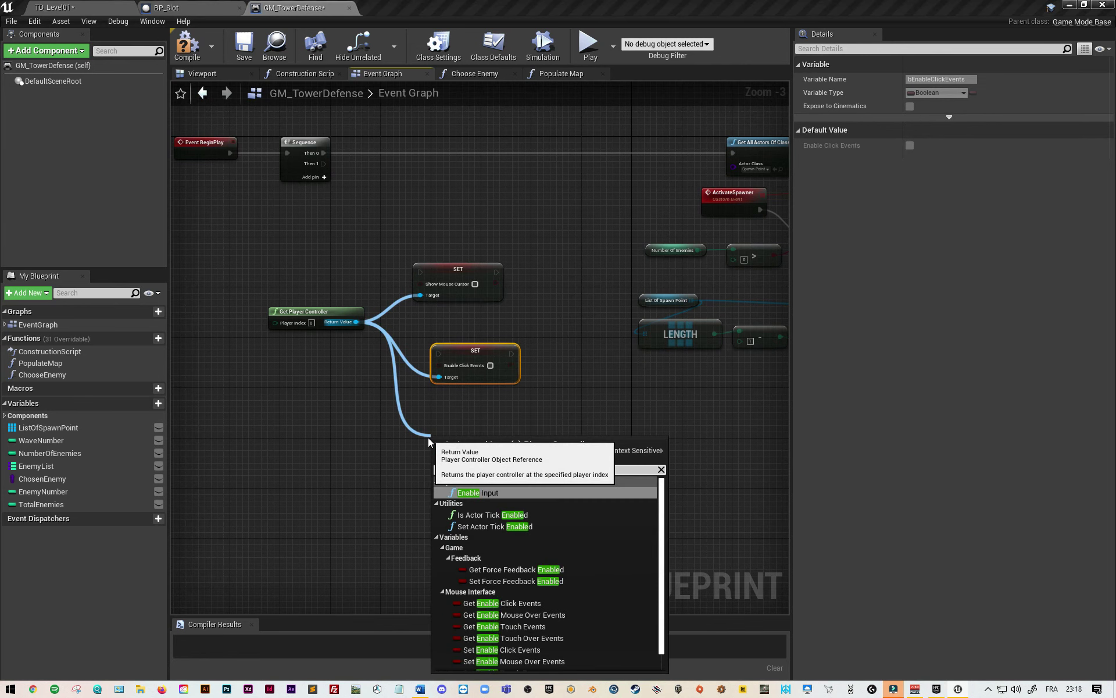
{"action": "type", "text": " mouse"}
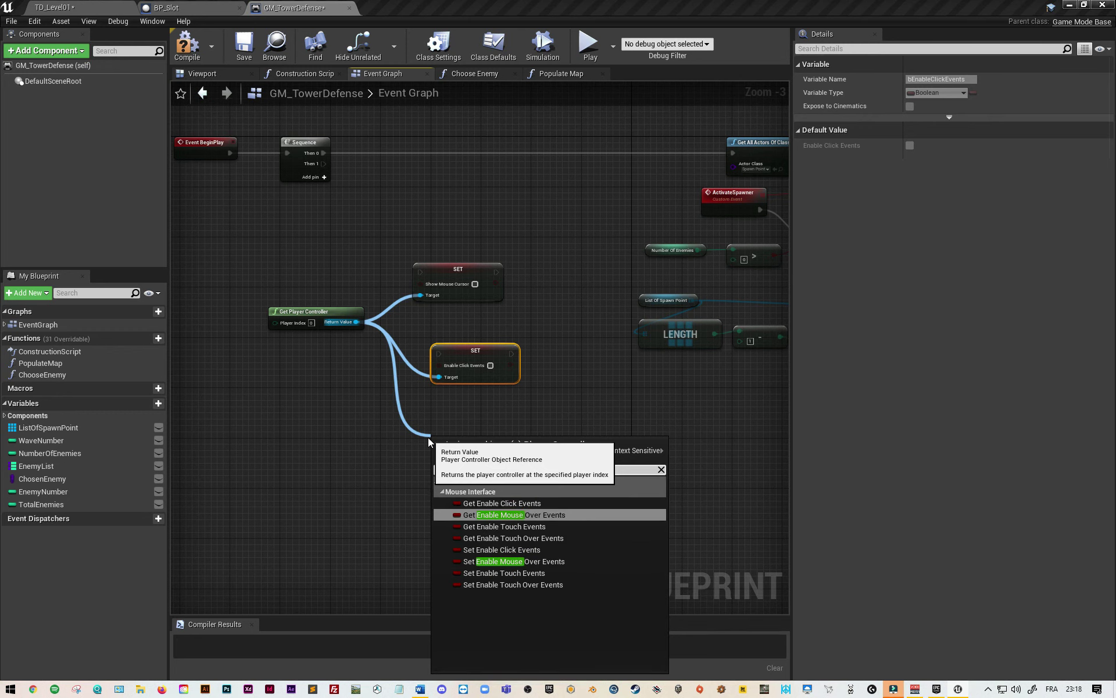
{"action": "type", "text": " over events"}
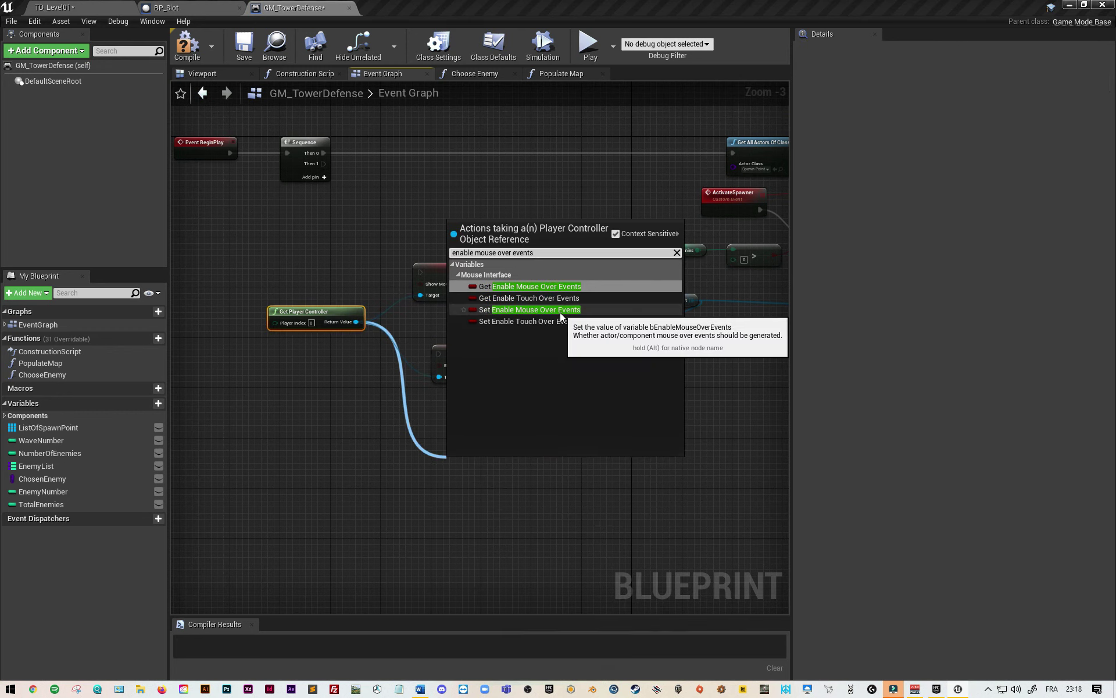
{"action": "left_click", "coordinate": [511, 307]}
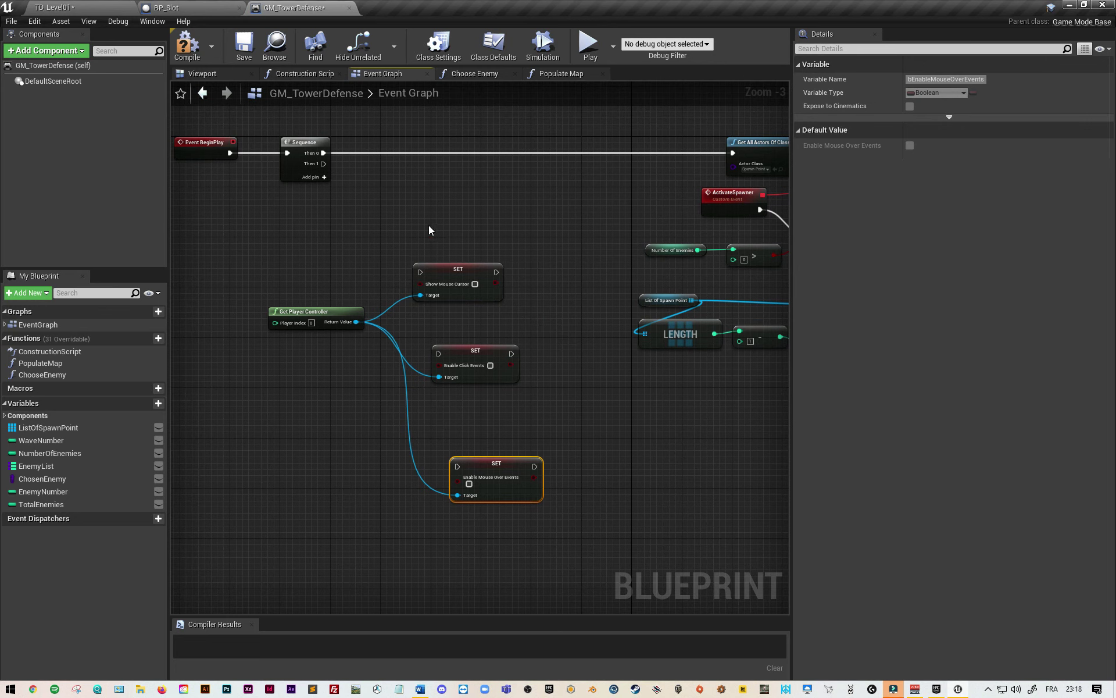
Step: Wire Sequence Then 1 to the SET nodes and tick Show Mouse Cursor, Click and Mouse Over Events
{"action": "left_click_drag", "start_coordinate": [324, 164], "coordinate": [422, 274]}
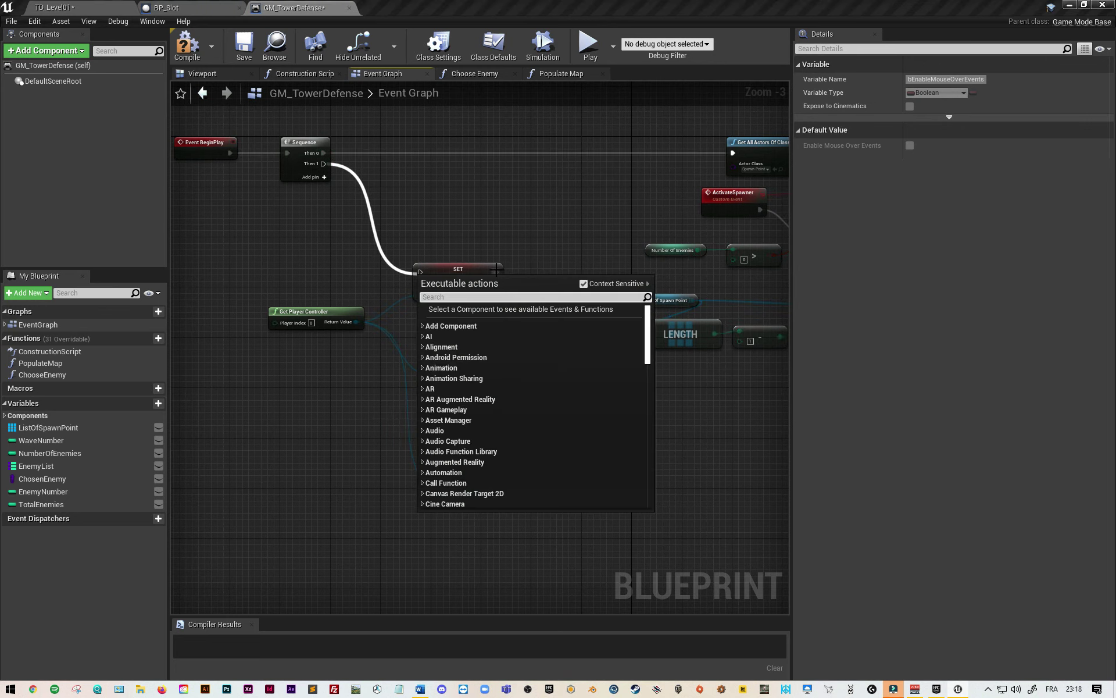
{"action": "left_click", "coordinate": [505, 245]}
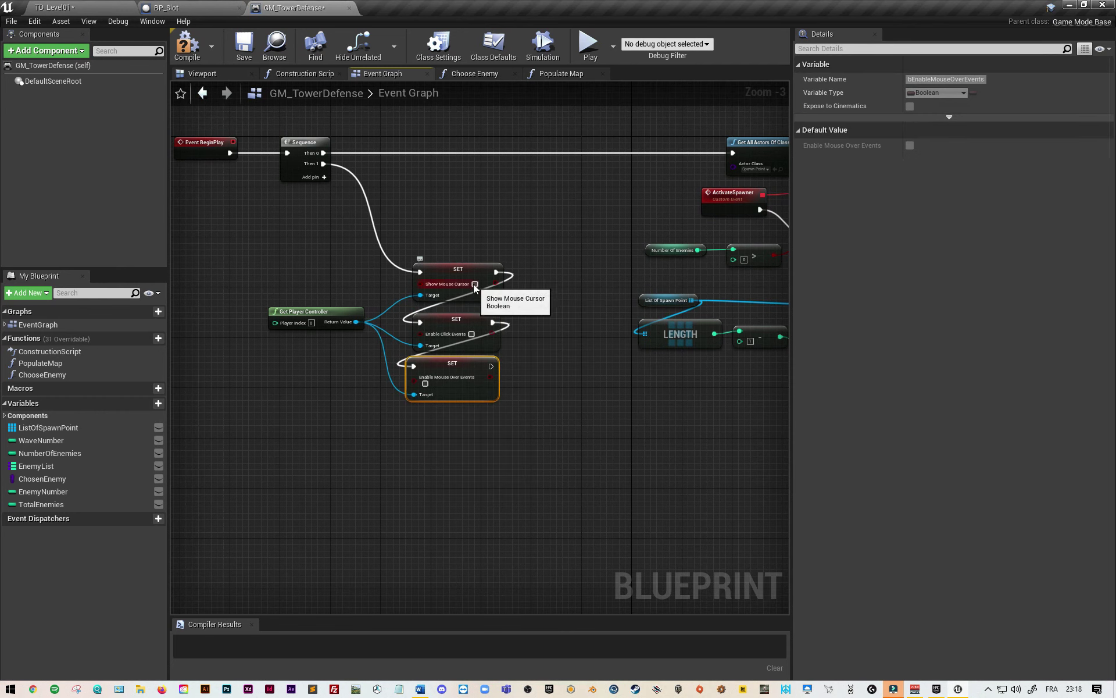
{"action": "left_click", "coordinate": [475, 284]}
{"action": "left_click", "coordinate": [471, 334]}
{"action": "left_click", "coordinate": [426, 384]}
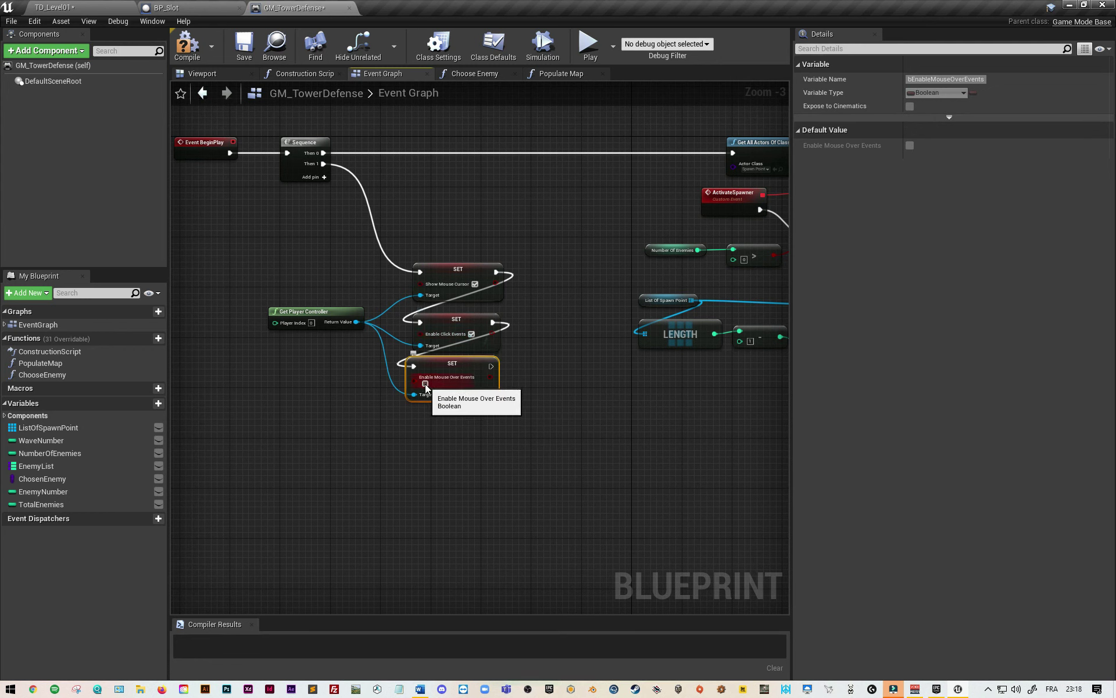
Step: Compile and save GM_TowerDefense and return to TD_Level01
{"action": "left_click", "coordinate": [186, 47]}
{"action": "left_click", "coordinate": [245, 49]}
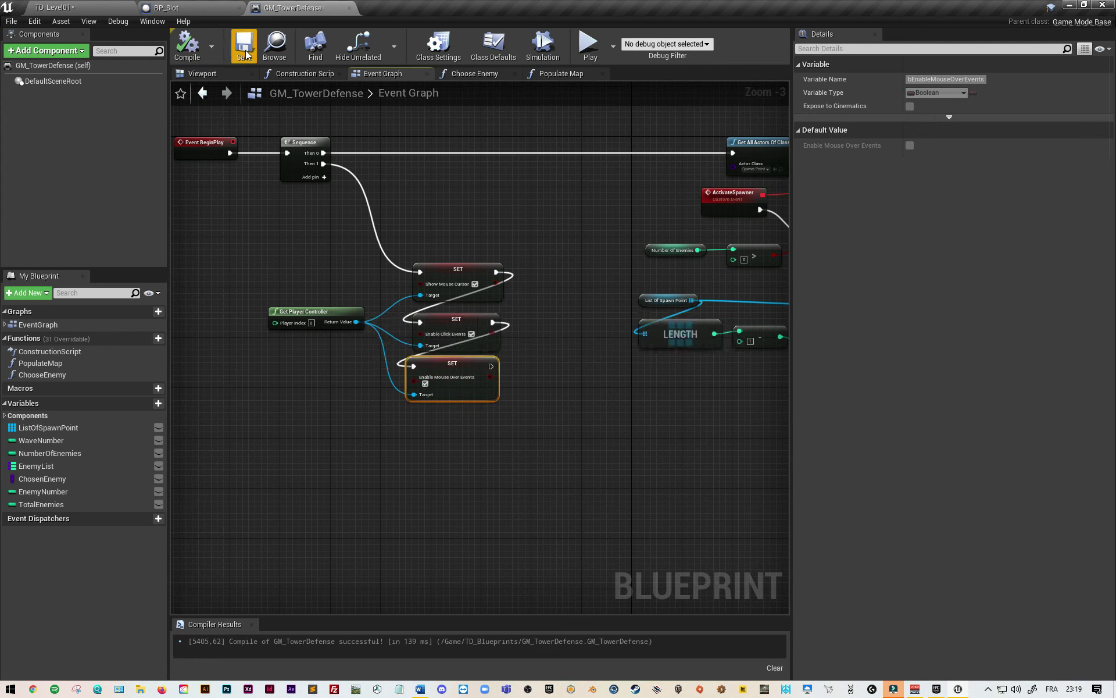
{"action": "left_click", "coordinate": [96, 10]}
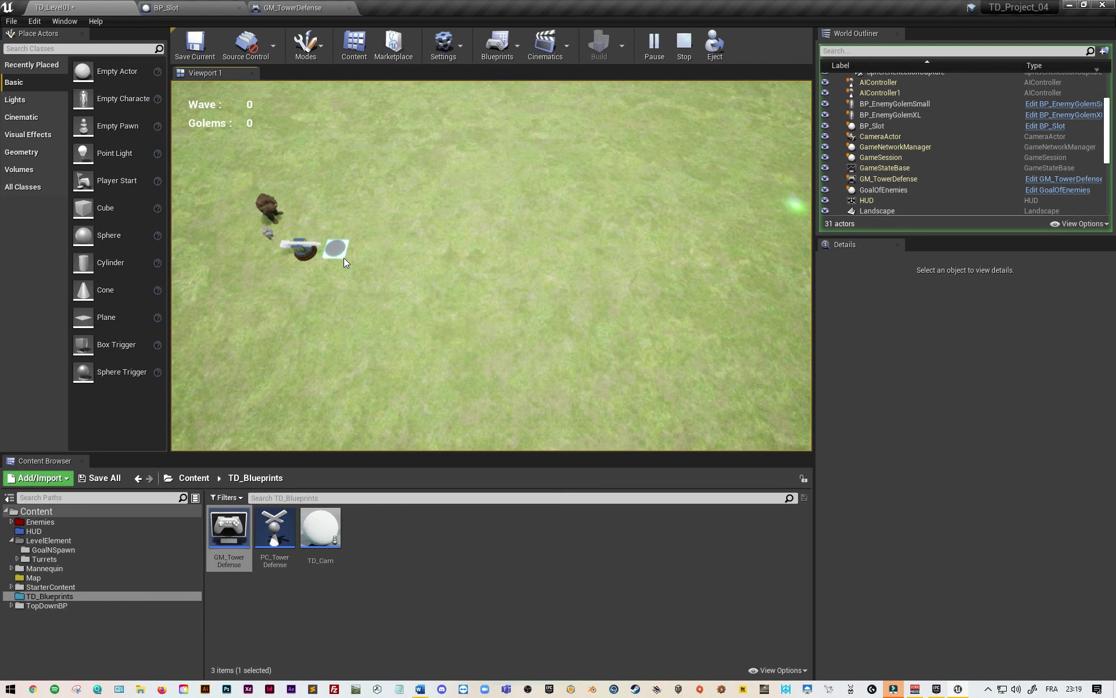
Step: Zoom on the turret in play, stop the test, and move Turret01_Faster onto the BP_Slot
{"action": "scroll", "coordinate": [344, 257], "scroll_direction": "up", "scroll_amount": 5}
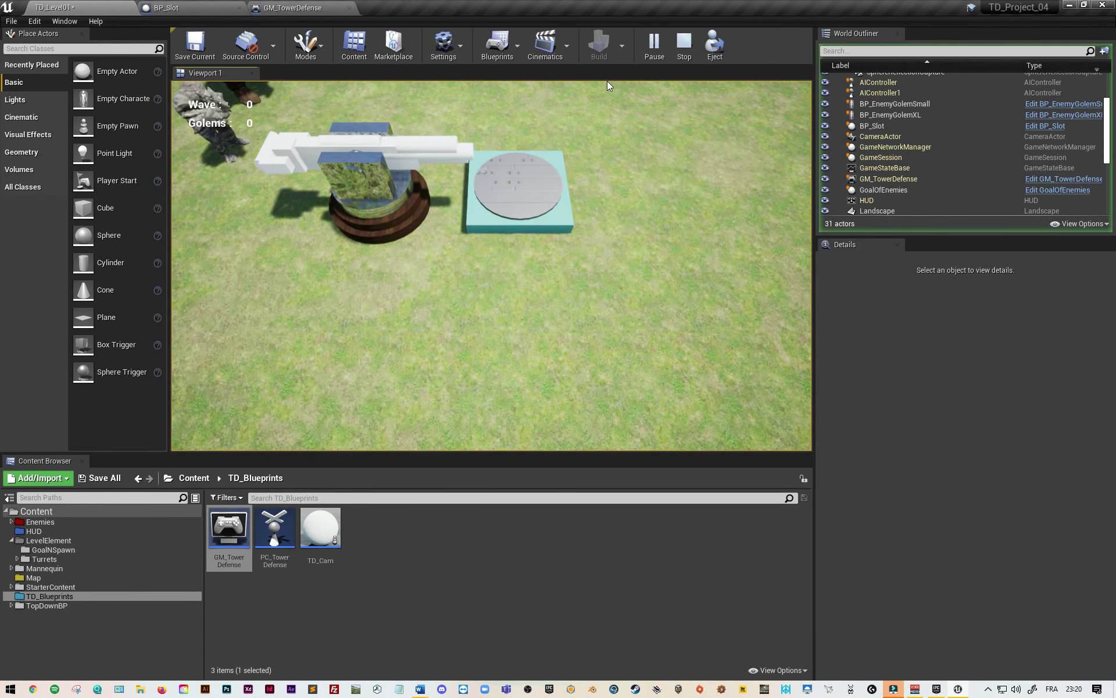
{"action": "scroll", "coordinate": [187, 266], "scroll_direction": "up", "scroll_amount": 2}
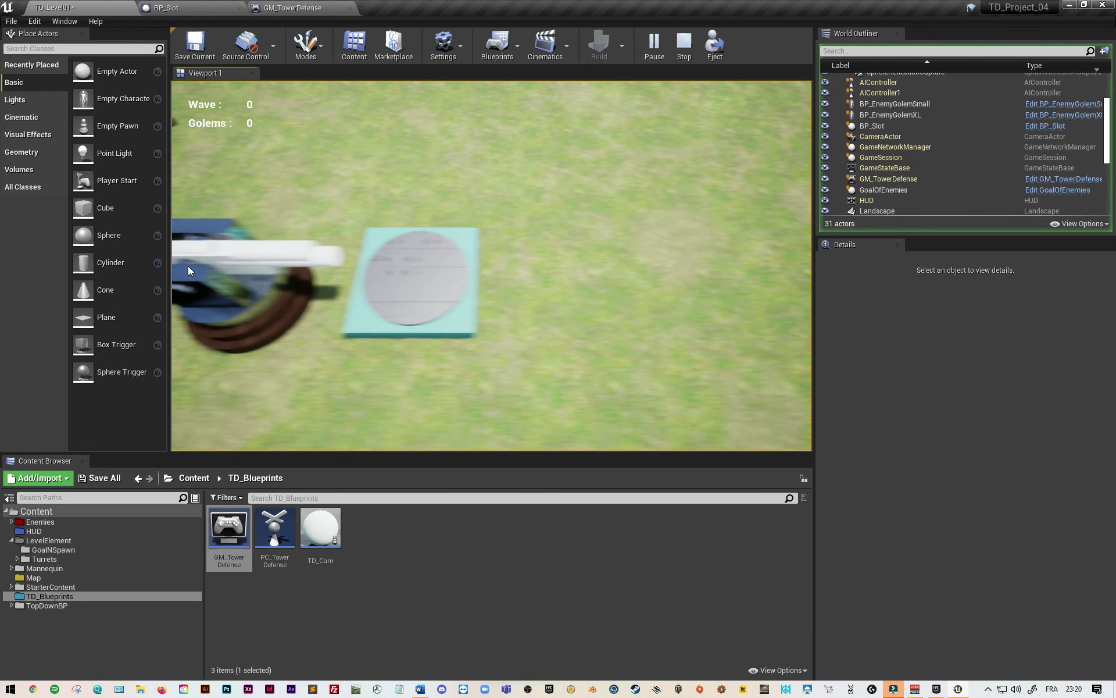
{"action": "key", "text": "Escape"}
{"action": "left_click", "coordinate": [244, 324]}
{"action": "mouse_move", "coordinate": [240, 295]}
{"action": "left_mouse_down"}
{"action": "mouse_move", "coordinate": [233, 279]}
{"action": "mouse_move", "coordinate": [392, 269]}
{"action": "mouse_move", "coordinate": [445, 320]}
{"action": "left_mouse_up"}
{"action": "scroll", "coordinate": [445, 320], "scroll_direction": "up", "scroll_amount": 3}
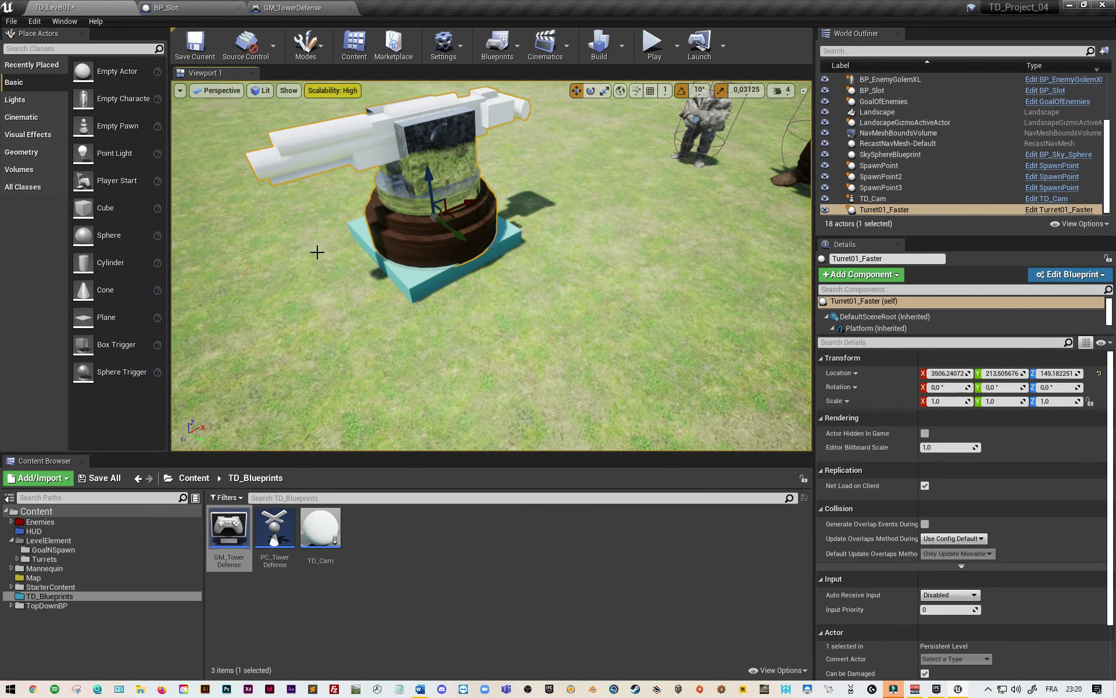